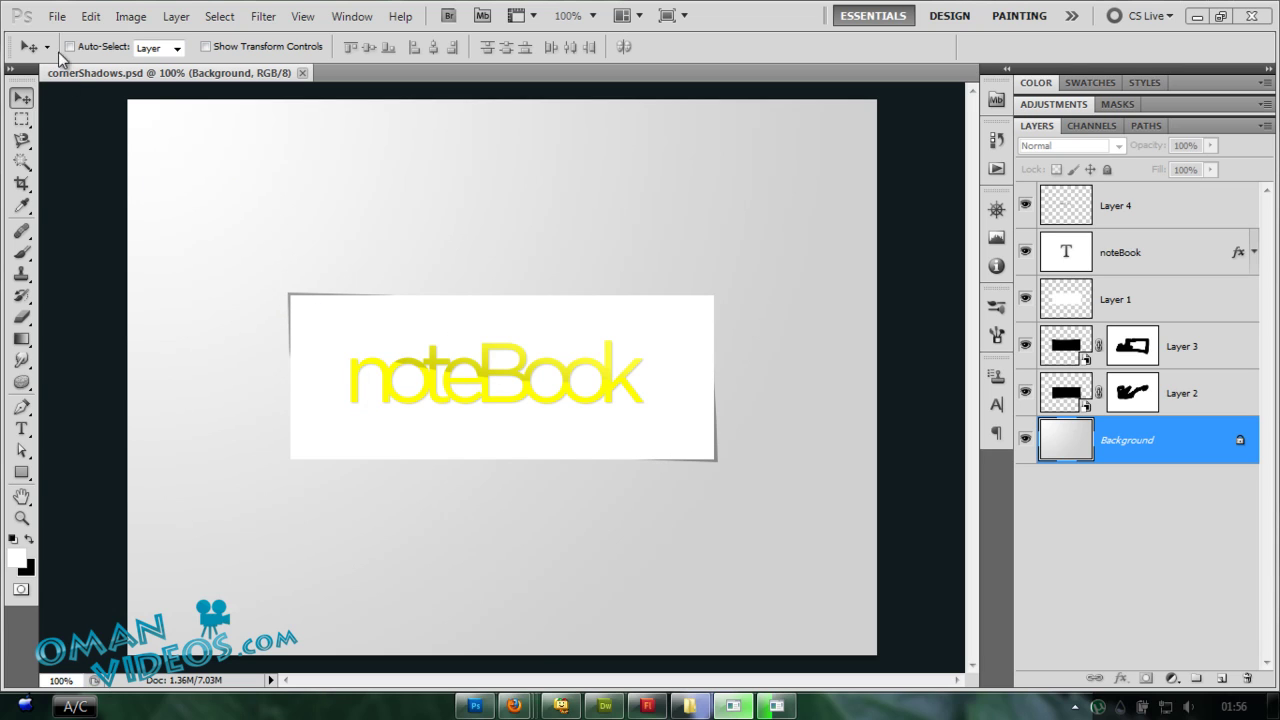
# Step: Create a new 500 × 450 pixel blank document (Untitled-1) from File > New
pyautogui.click(58, 17)
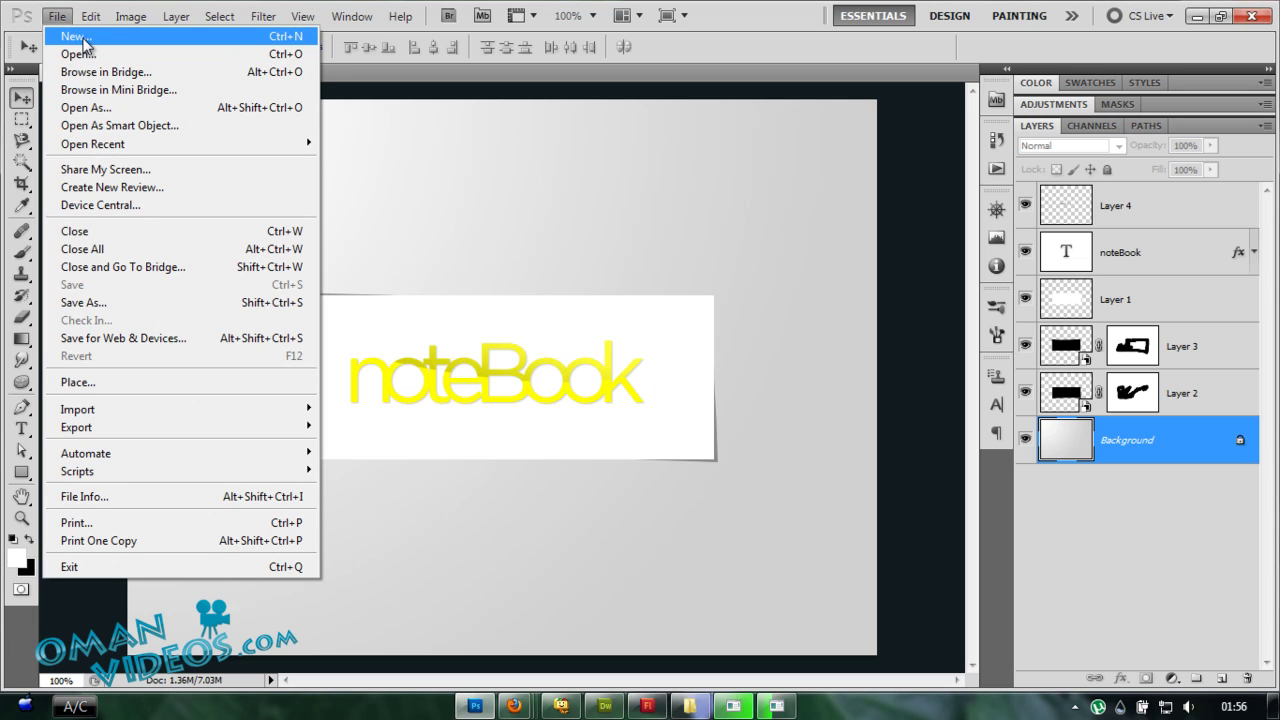
pyautogui.click(84, 36)
pyautogui.click(505, 246)
pyautogui.write('500')
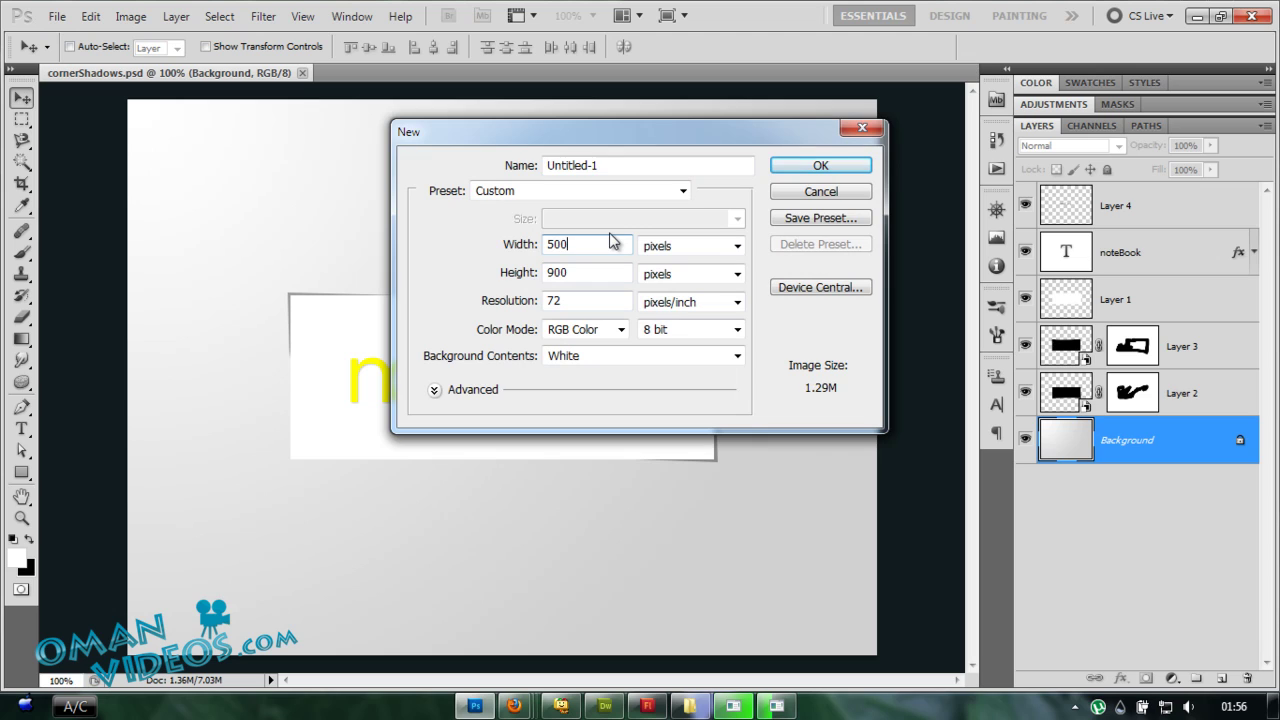
pyautogui.press('Tab')
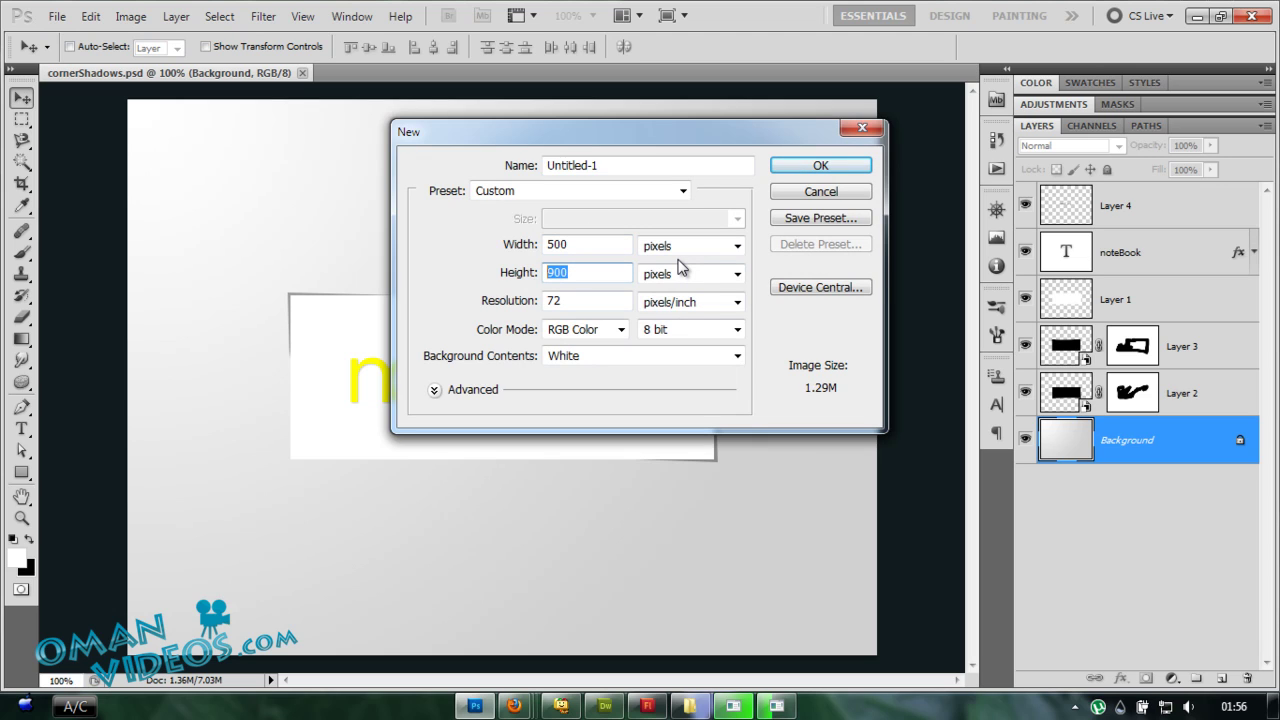
pyautogui.write('450')
pyautogui.press('Return')
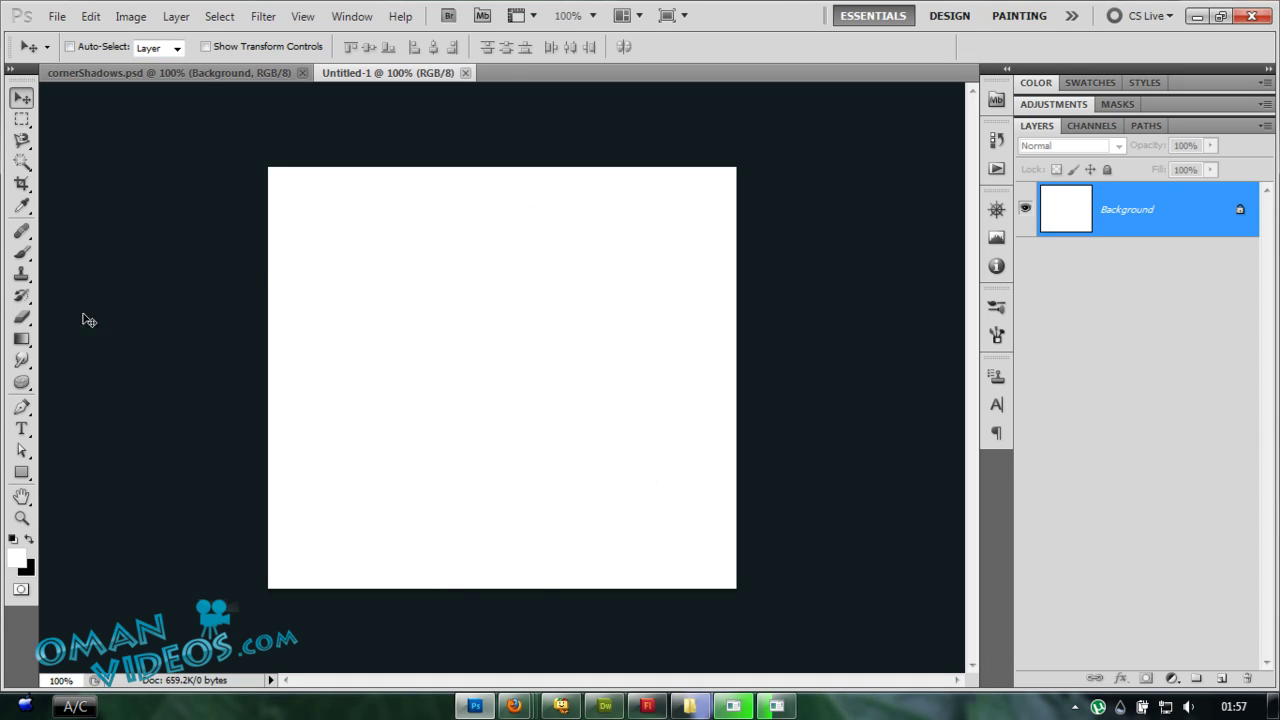
# Step: Set up the Gradient tool with the dark Custom preset in Radial mode
pyautogui.click(21, 338)
pyautogui.rightClick(398, 234)
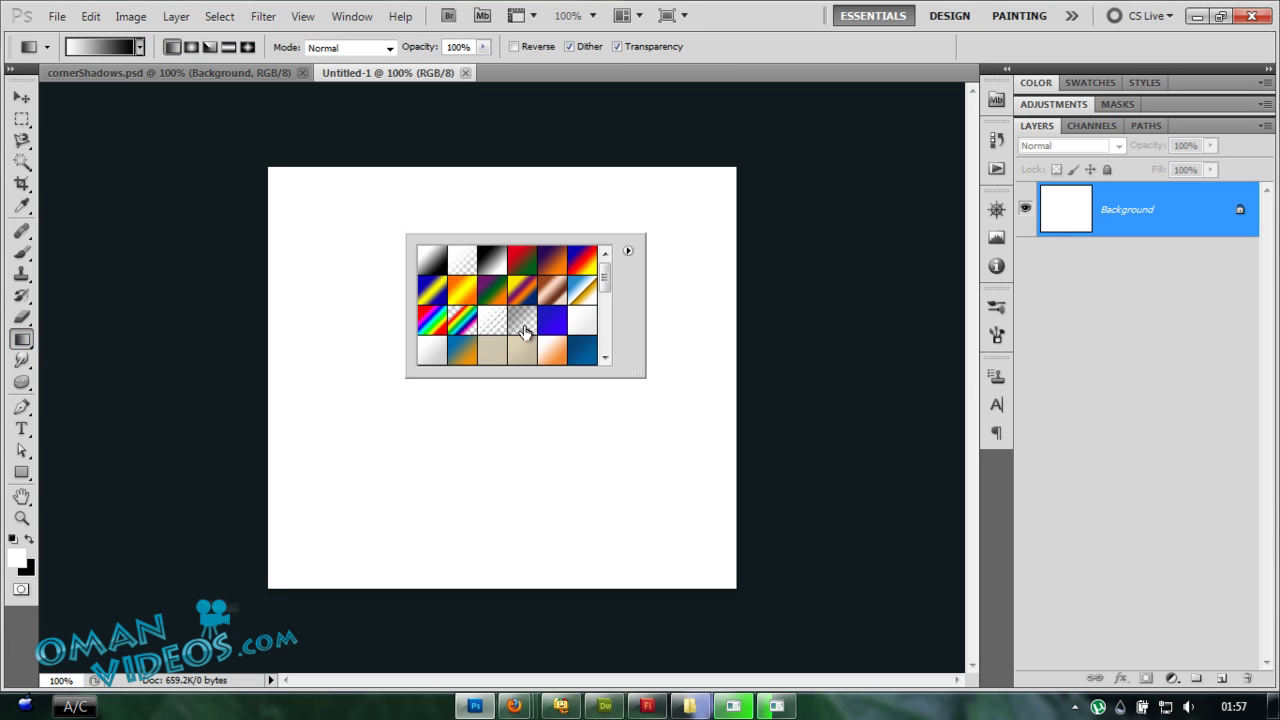
pyautogui.scroll(-4, 527, 332)
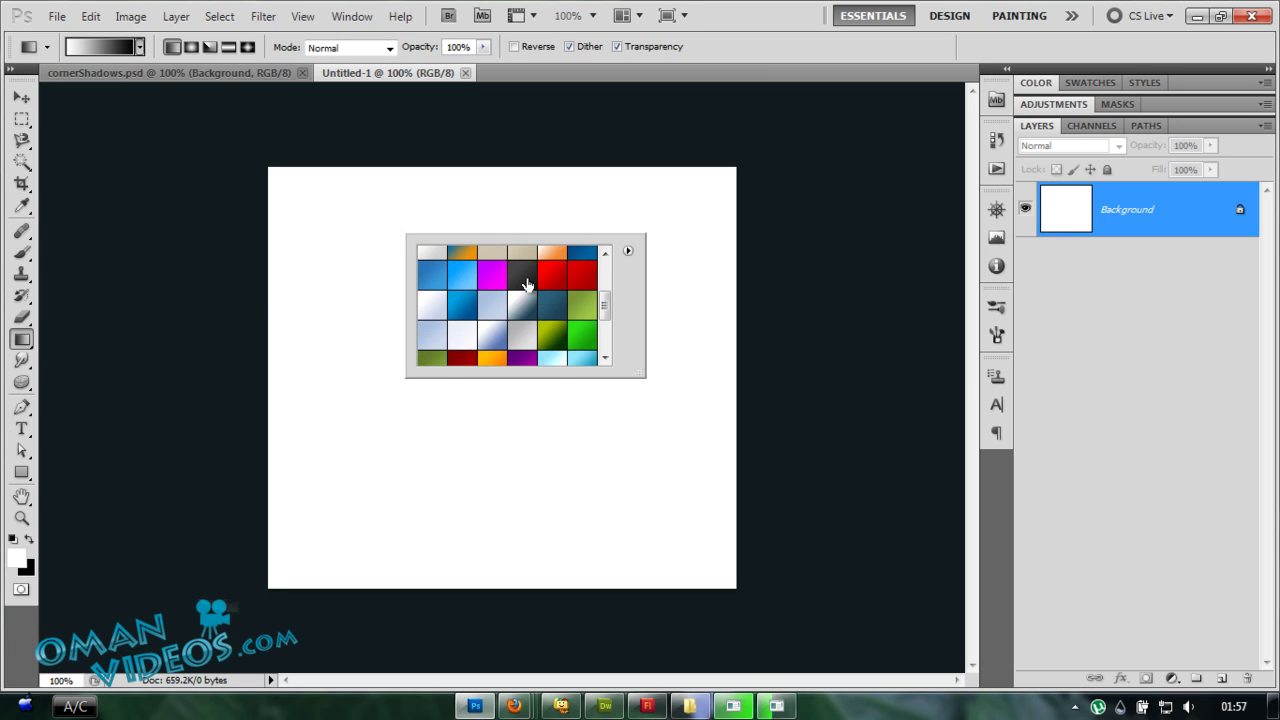
pyautogui.click(524, 276)
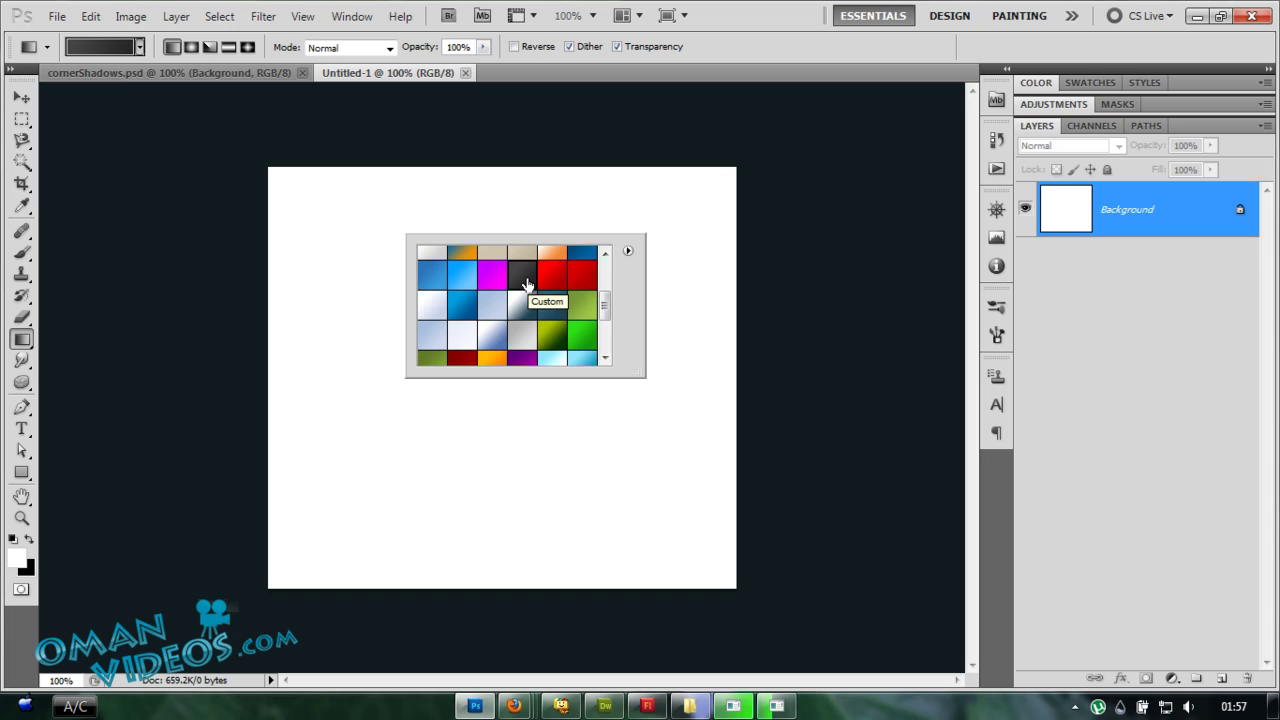
pyautogui.click(700, 47)
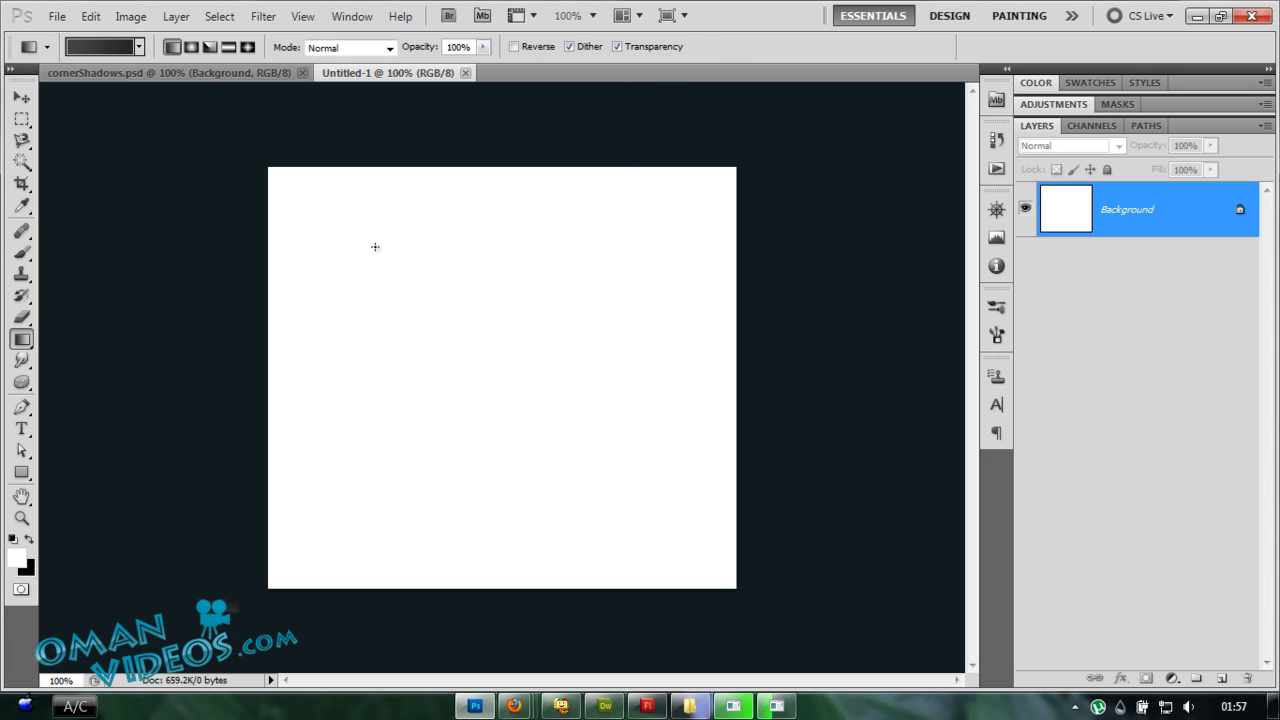
pyautogui.click(192, 47)
# Step: Drag the radial gradient from the upper left across the canvas, redoing the first attempt
pyautogui.moveTo(362, 212); pyautogui.dragTo(552, 454)
pyautogui.hotkey('ctrl', 'z')
pyautogui.moveTo(311, 203); pyautogui.dragTo(520, 418)
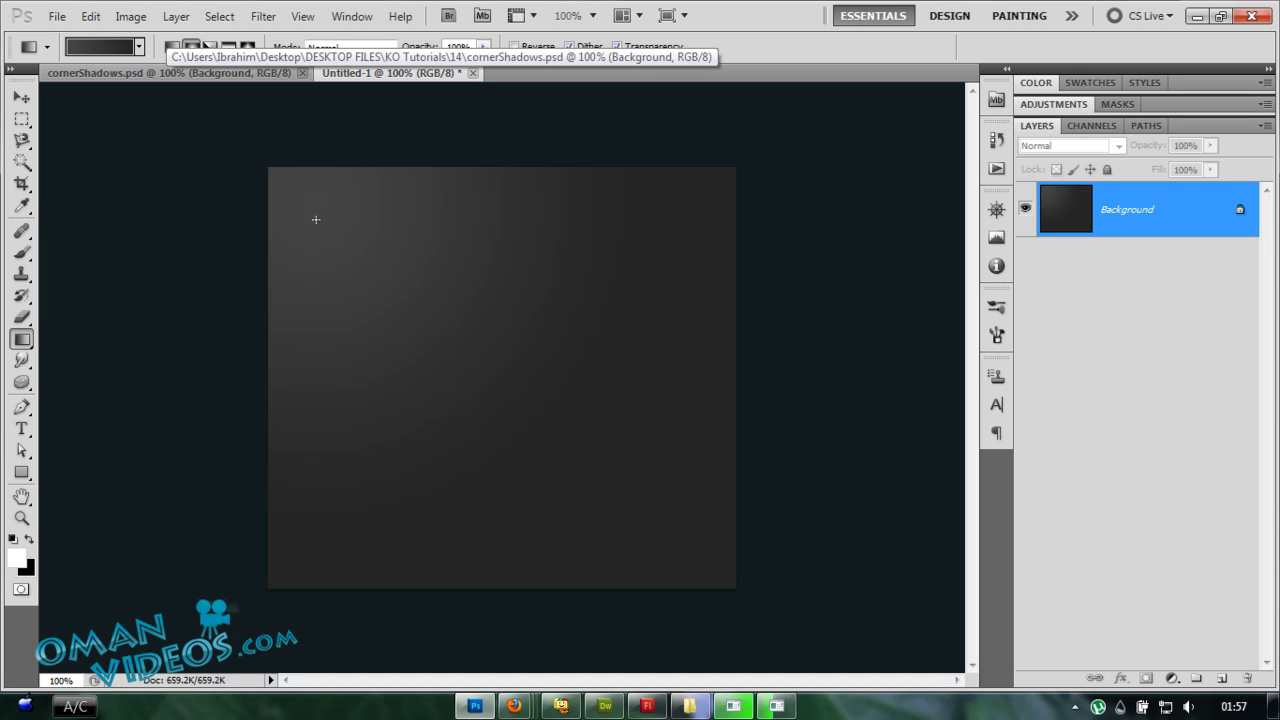
# Step: On a new Layer 1, draw a tall white rectangle in the canvas centre
pyautogui.click(1222, 679)
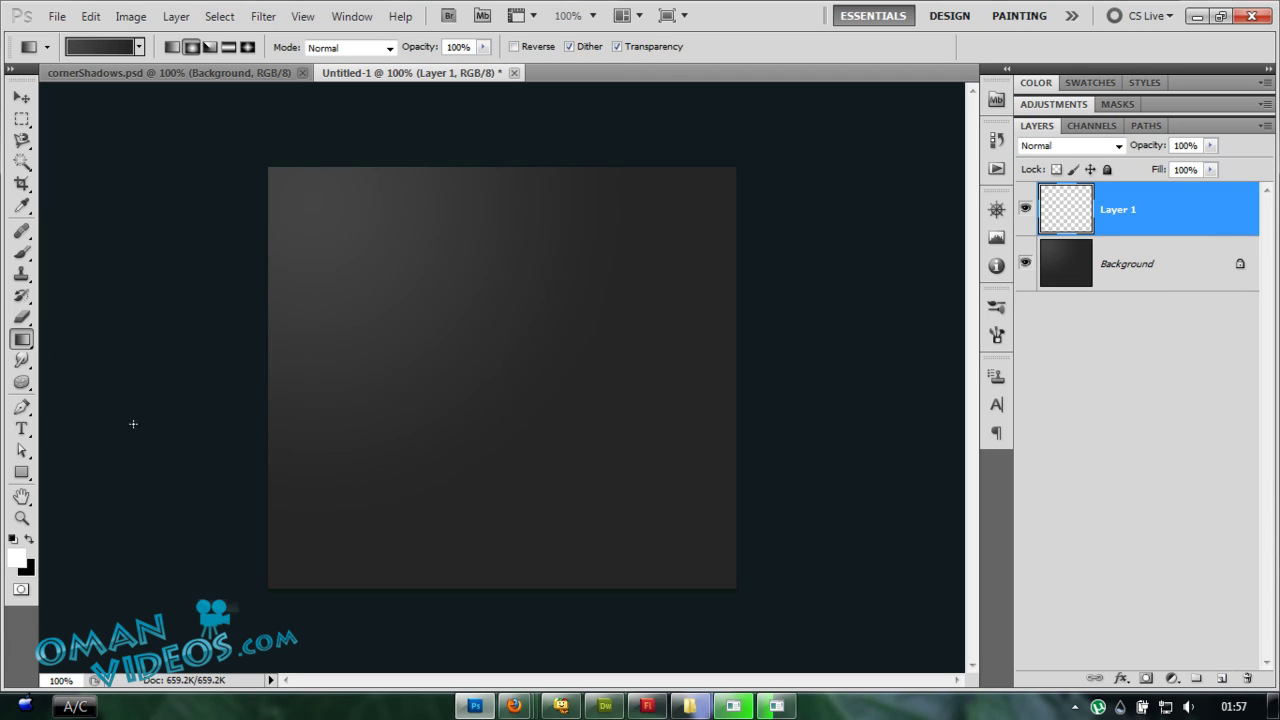
pyautogui.click(24, 474)
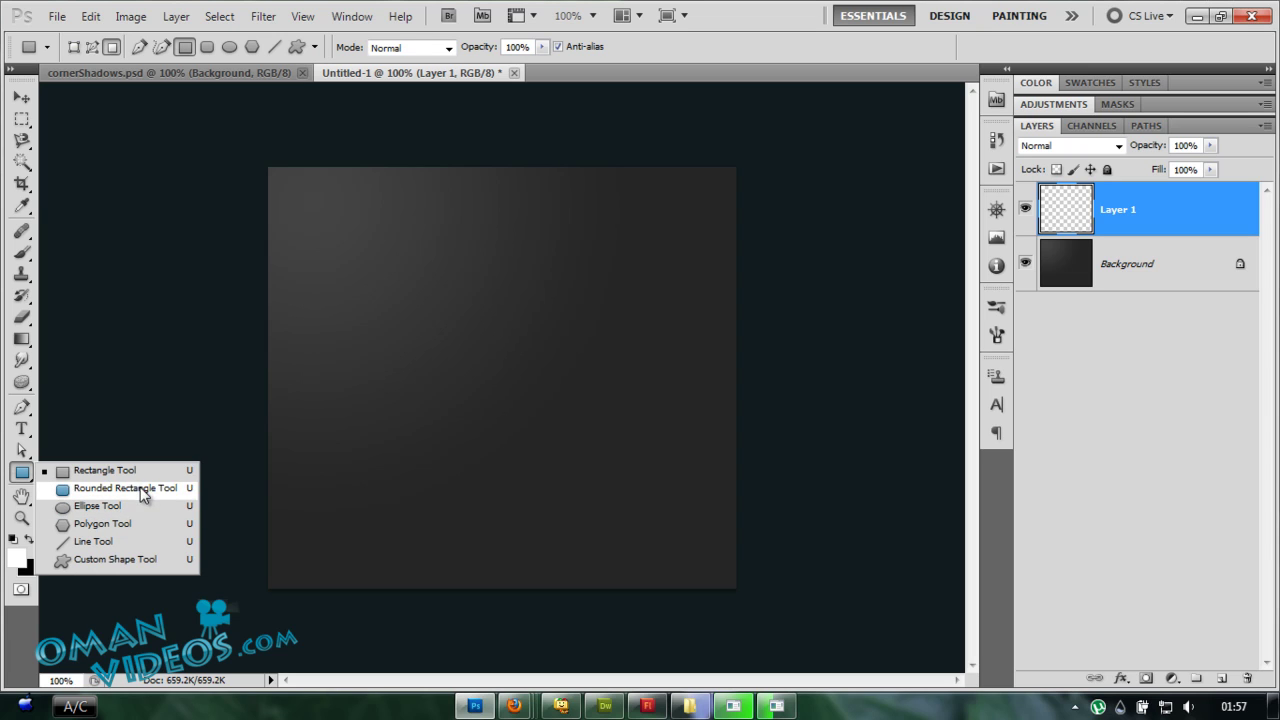
pyautogui.click(125, 470)
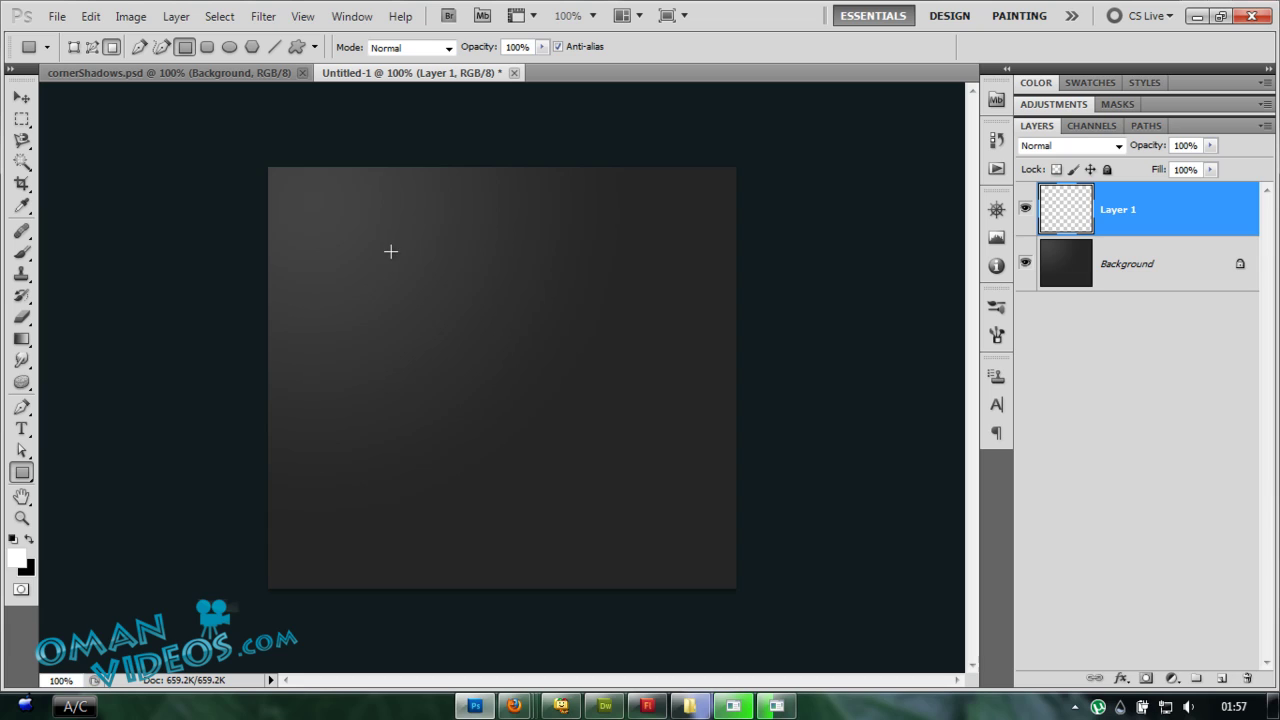
pyautogui.moveTo(390, 251); pyautogui.dragTo(571, 504)
pyautogui.press('v')
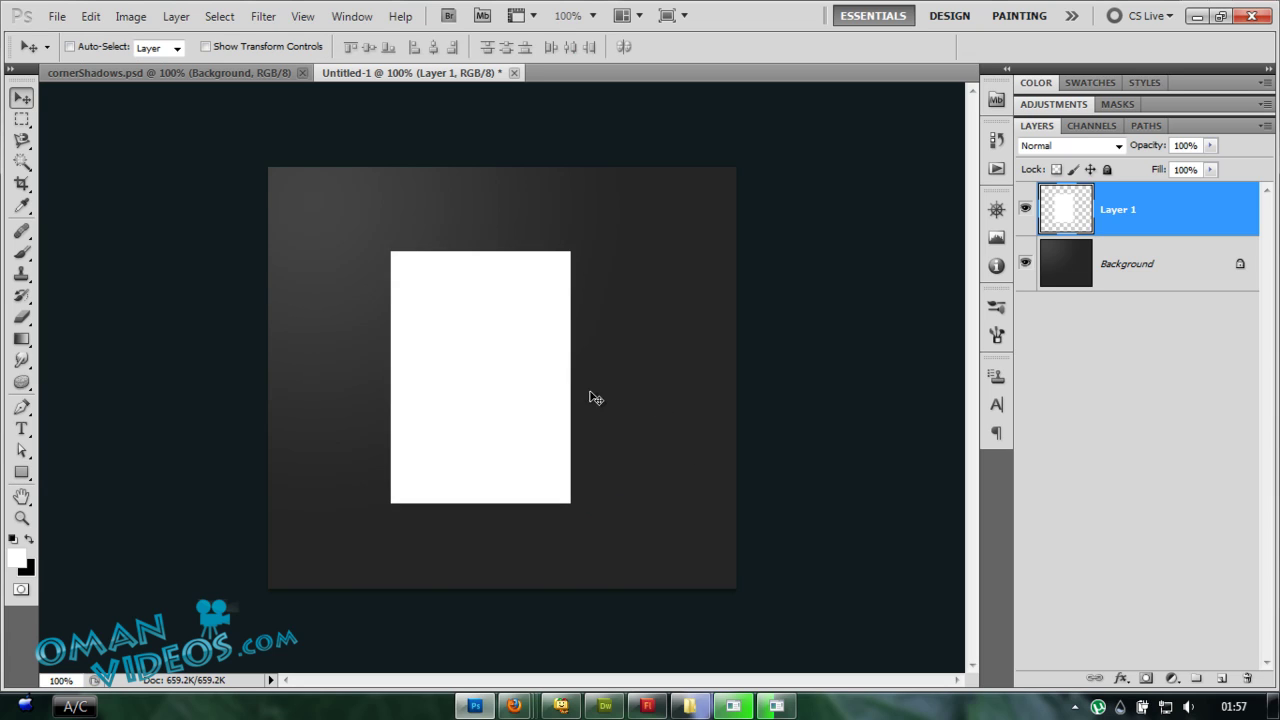
# Step: Centre the rectangle horizontally against a Select All, then deselect
pyautogui.hotkey('ctrl', 'a')
pyautogui.click(367, 47)
pyautogui.hotkey('ctrl', 'd')
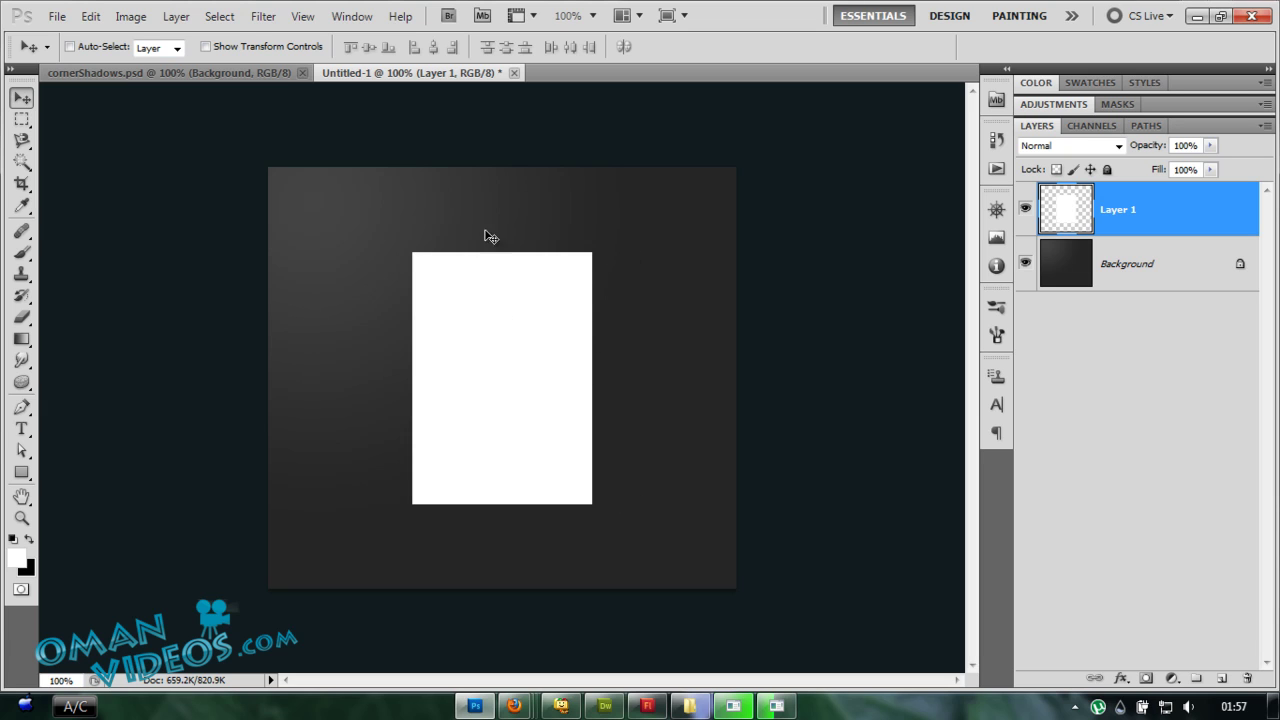
# Step: Enable a Gradient Overlay on Layer 1 and browse the gradient presets
pyautogui.doubleClick(1214, 214)
pyautogui.click(776, 455)
pyautogui.click(1052, 293)
pyautogui.scroll(-1, 1005, 375)
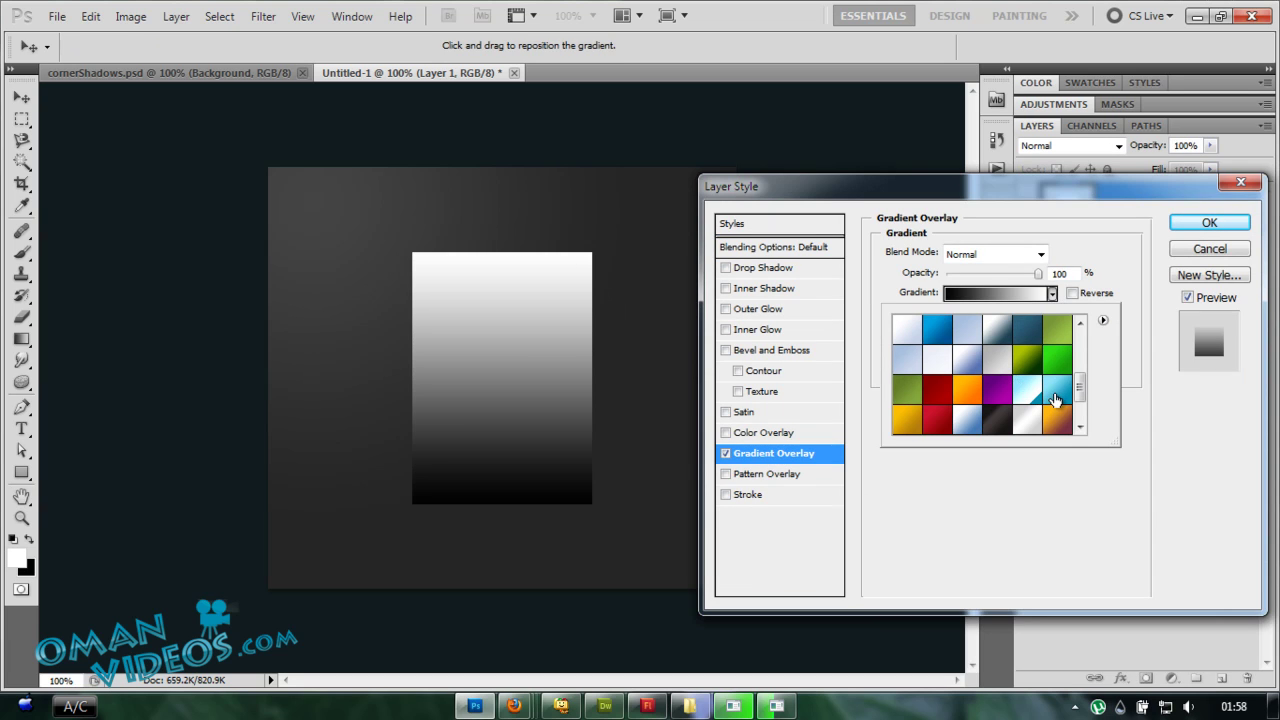
pyautogui.scroll(-1, 1016, 390)
pyautogui.click(1038, 406)
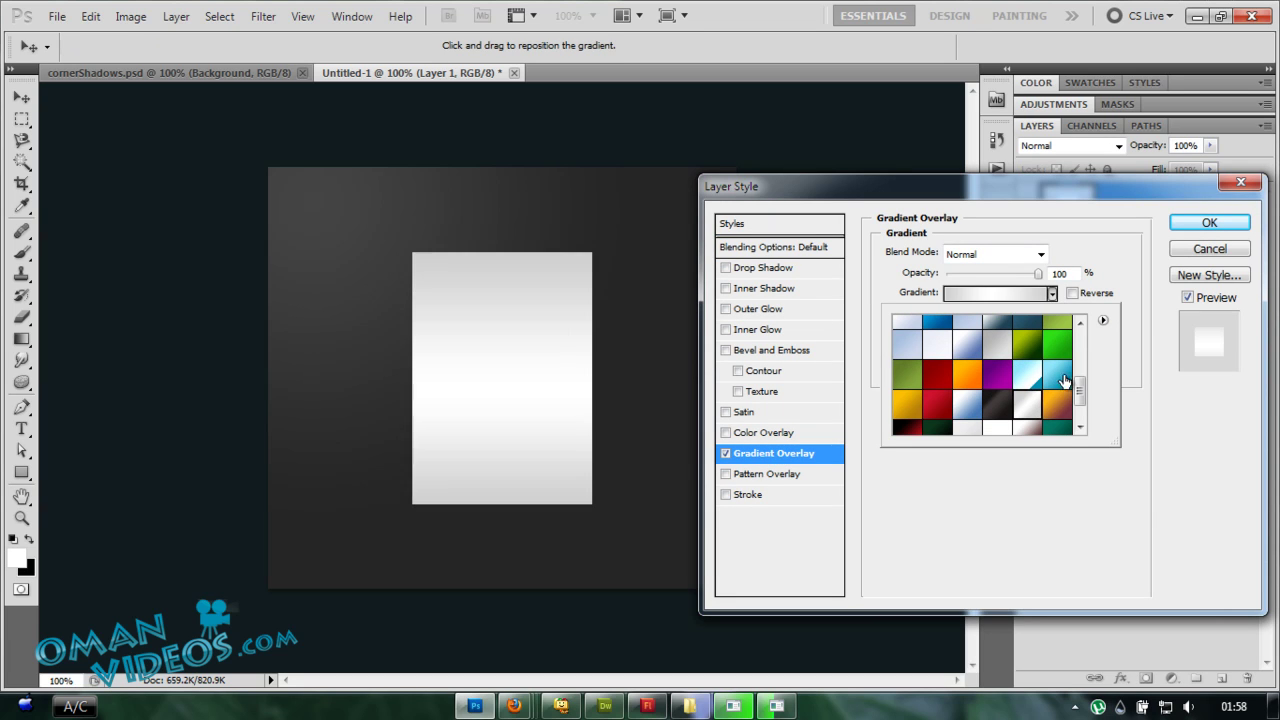
pyautogui.click(1062, 381)
# Step: Apply the light-to-deep blue preset and confirm the overlay style
pyautogui.scroll(2, 1000, 375)
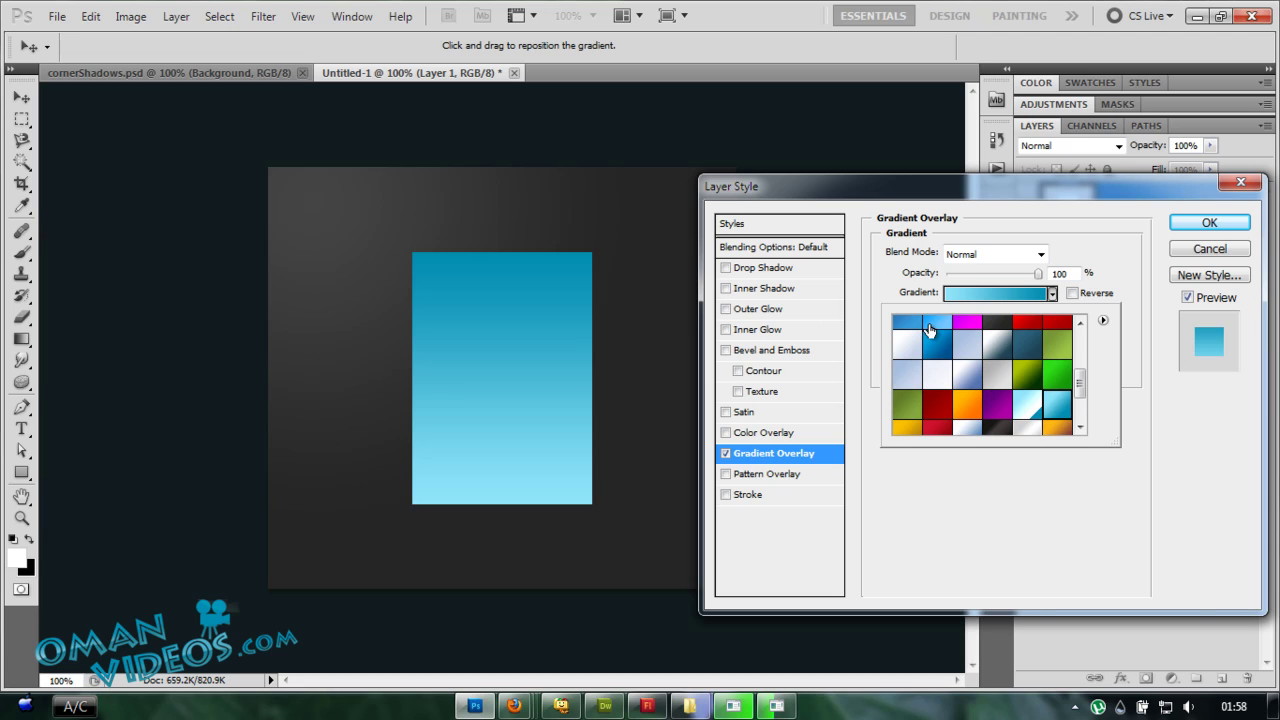
pyautogui.click(937, 340)
pyautogui.scroll(-2, 1012, 385)
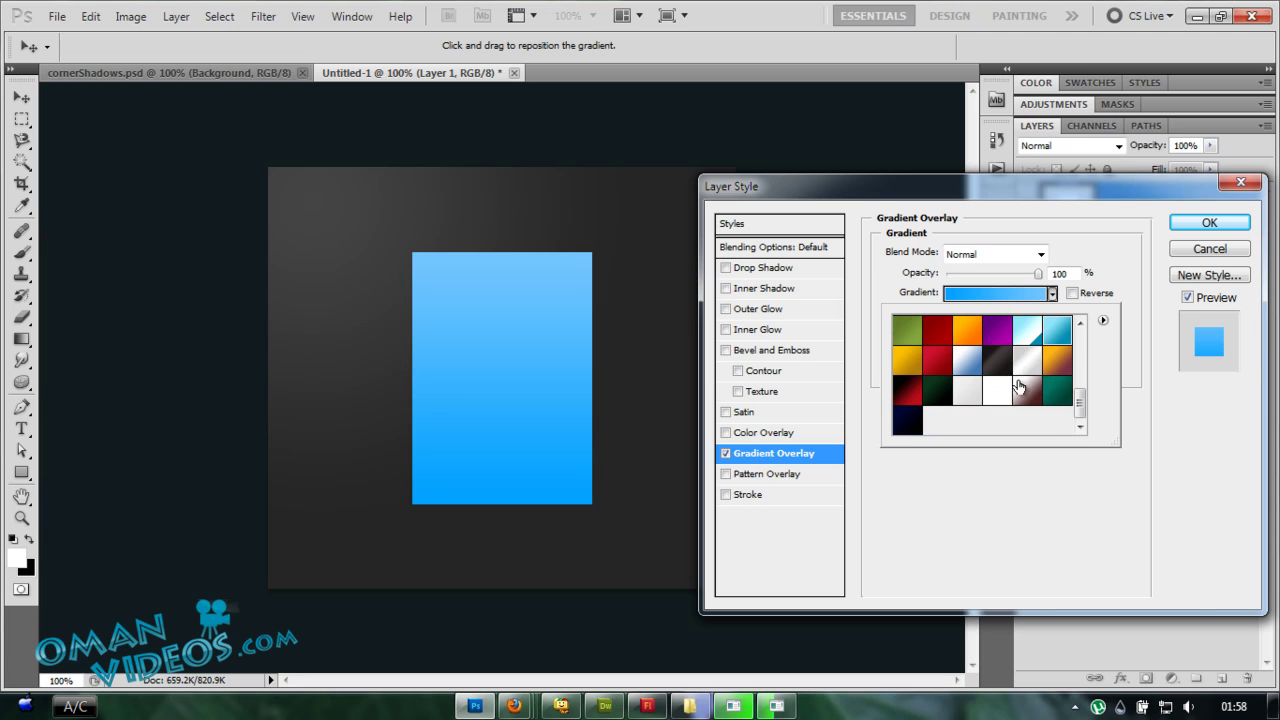
pyautogui.scroll(2, 998, 400)
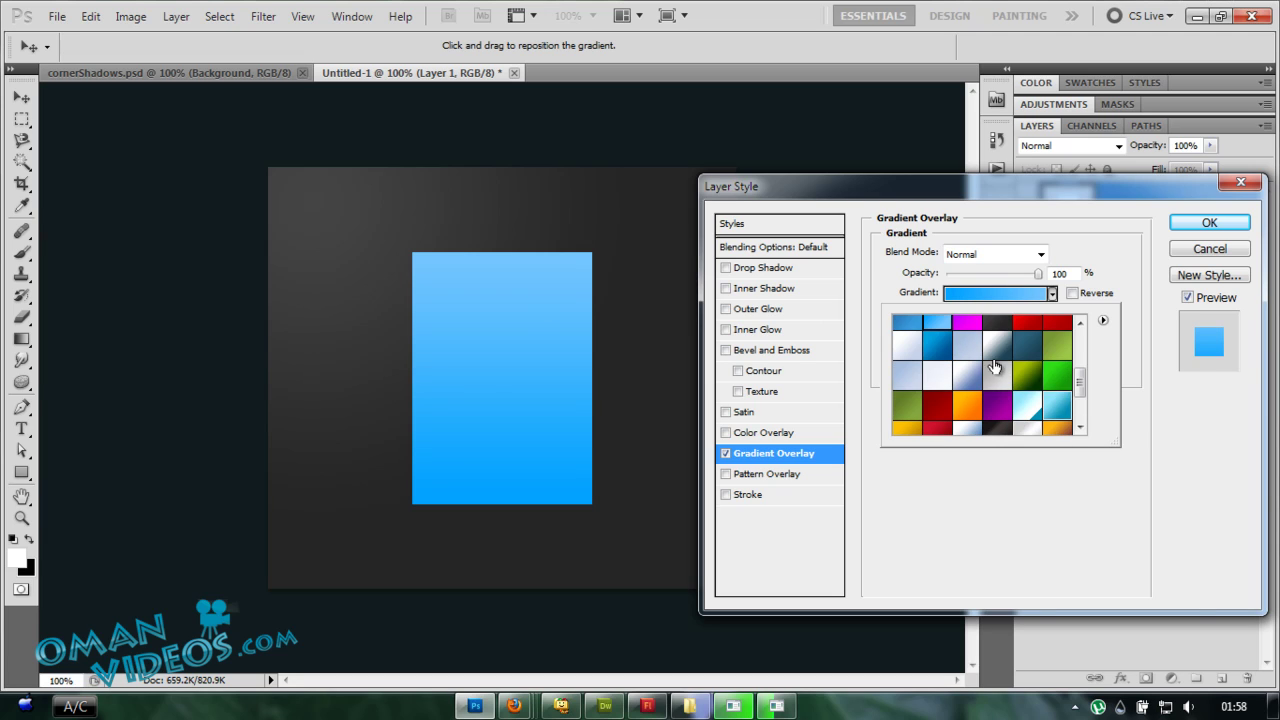
pyautogui.scroll(1, 1012, 388)
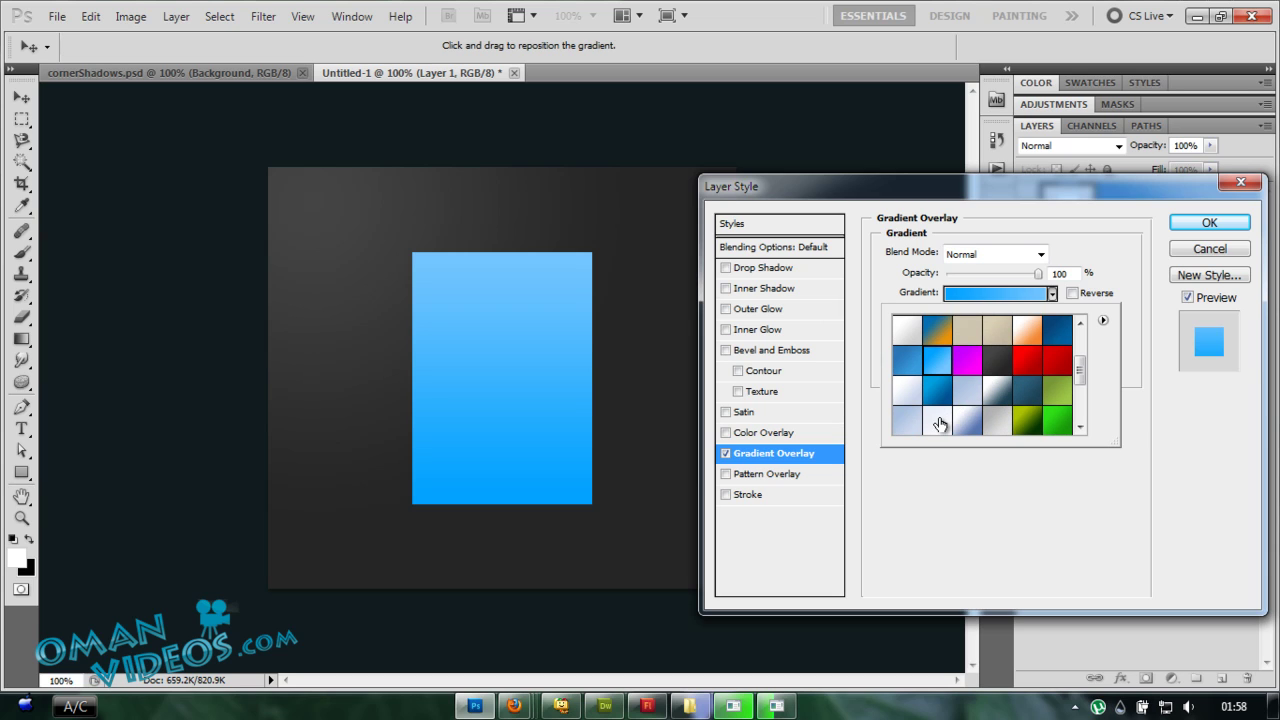
pyautogui.scroll(-1, 1007, 385)
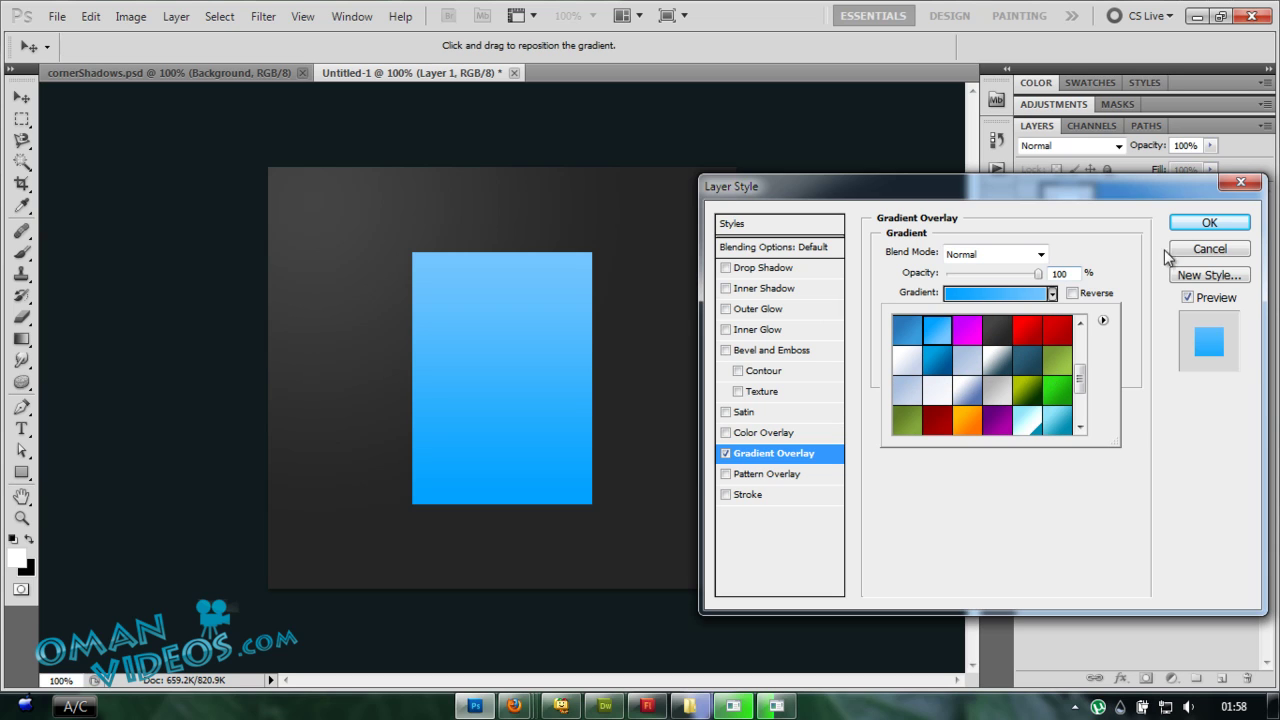
pyautogui.click(1233, 222)
pyautogui.click(1209, 222)
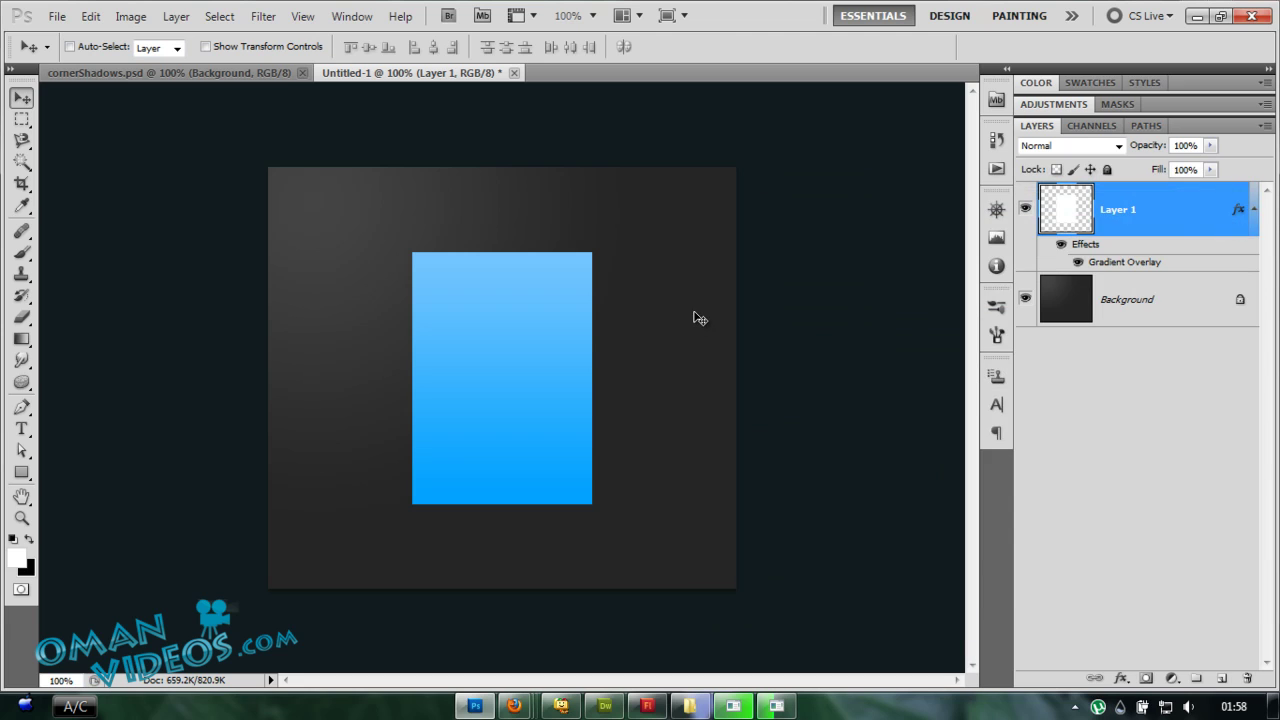
pyautogui.click(1254, 210)
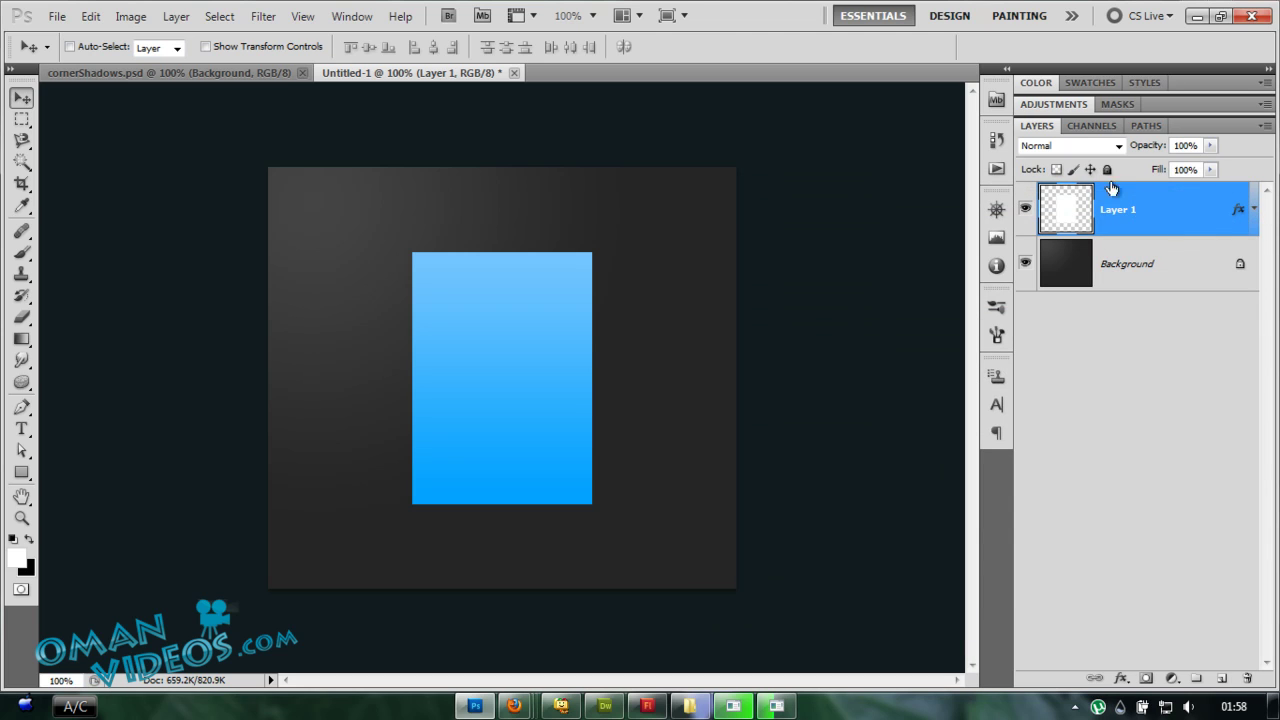
# Step: Duplicate the blue layer and nudge the original Layer 1 right and down
pyautogui.hotkey('ctrl', 'j')
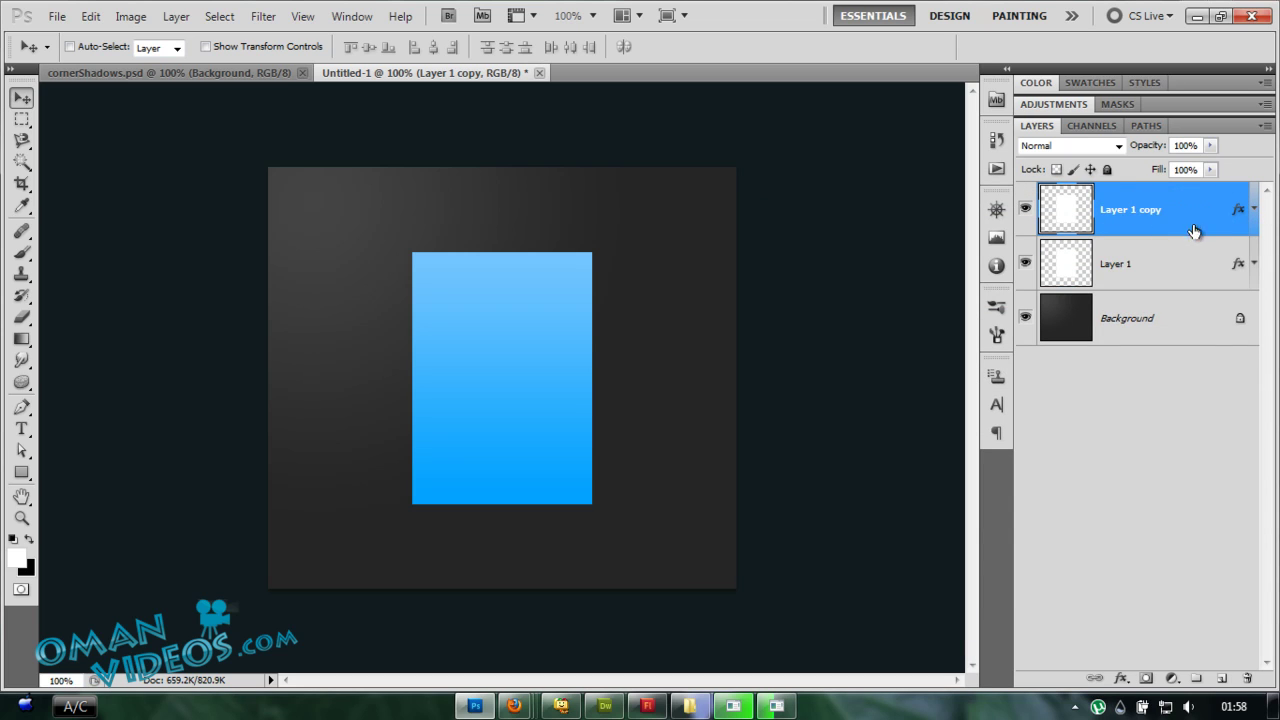
pyautogui.click(1100, 272)
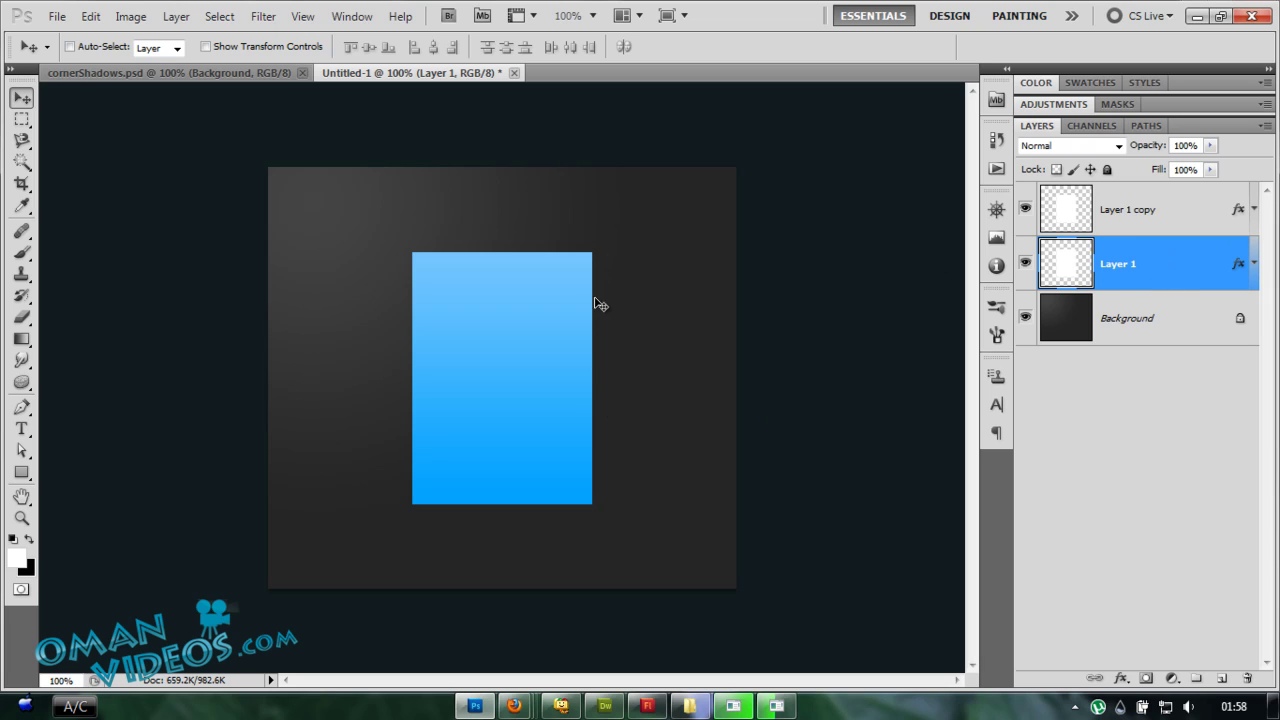
pyautogui.press('Right')
pyautogui.press('Right')
pyautogui.press('Down')
pyautogui.press('Down')
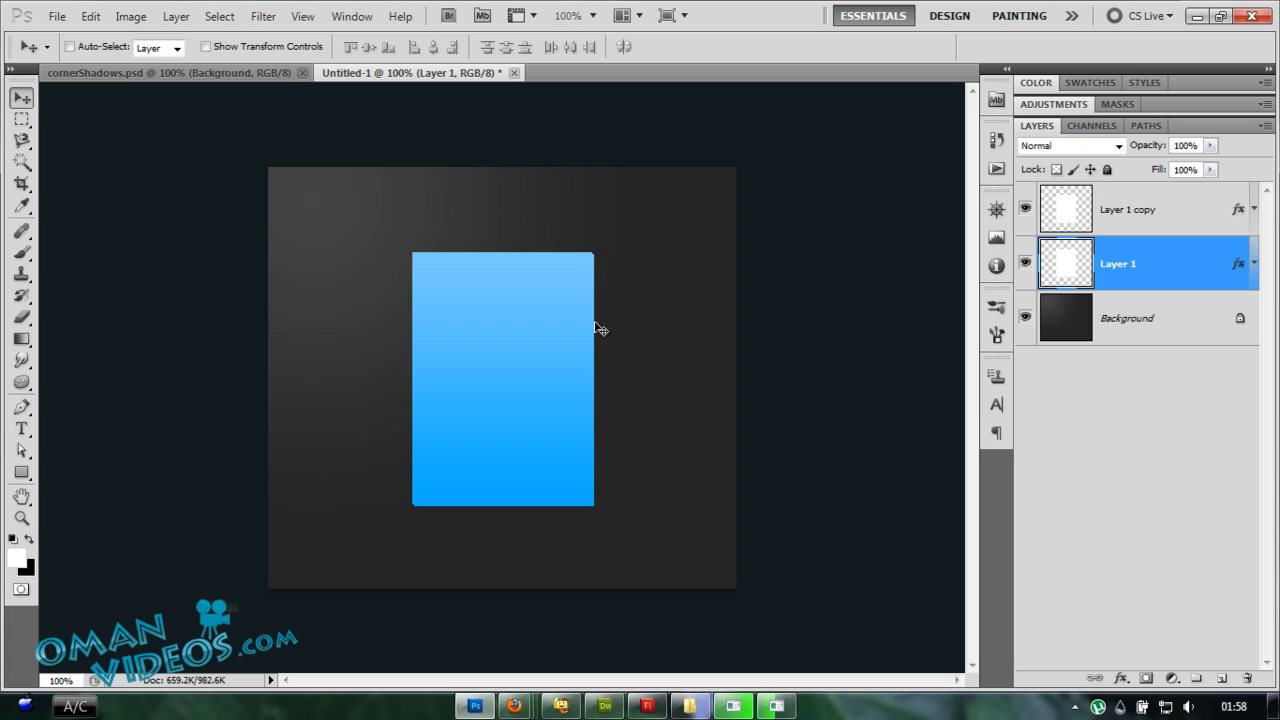
# Step: Zoom to 200% and change Layer 1's gradient overlay to a pale white preset
pyautogui.press('z')
pyautogui.moveTo(672, 197); pyautogui.dragTo(371, 574)
pyautogui.click(534, 451)
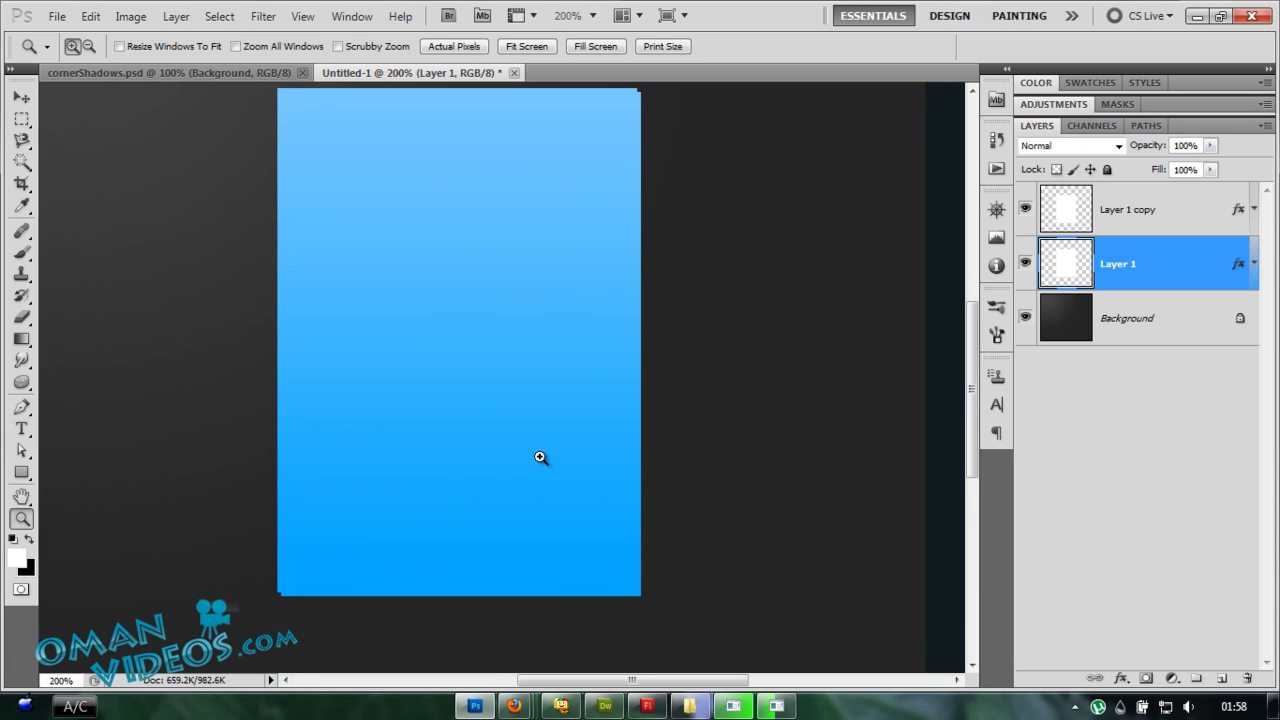
pyautogui.moveTo(609, 333); pyautogui.dragTo(497, 362)
pyautogui.press('v')
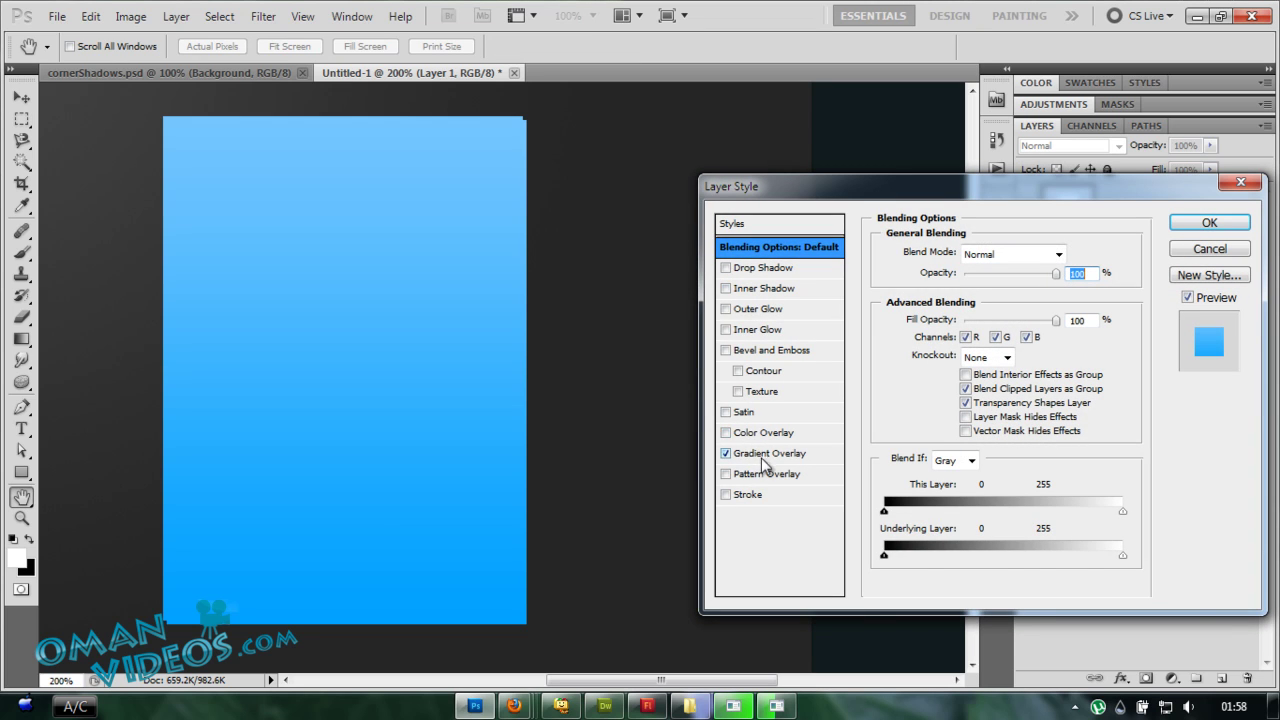
pyautogui.click(766, 455)
pyautogui.click(1052, 293)
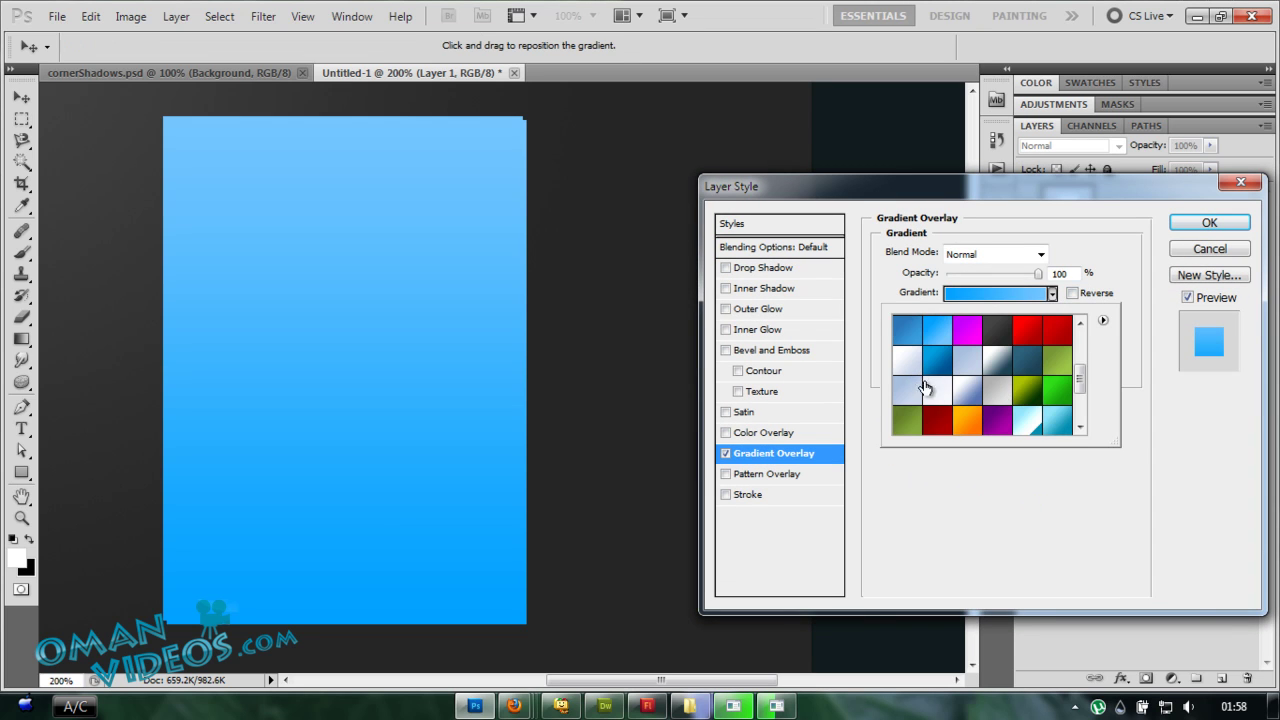
pyautogui.click(933, 390)
pyautogui.click(903, 366)
pyautogui.click(933, 390)
pyautogui.click(1208, 222)
pyautogui.click(1208, 222)
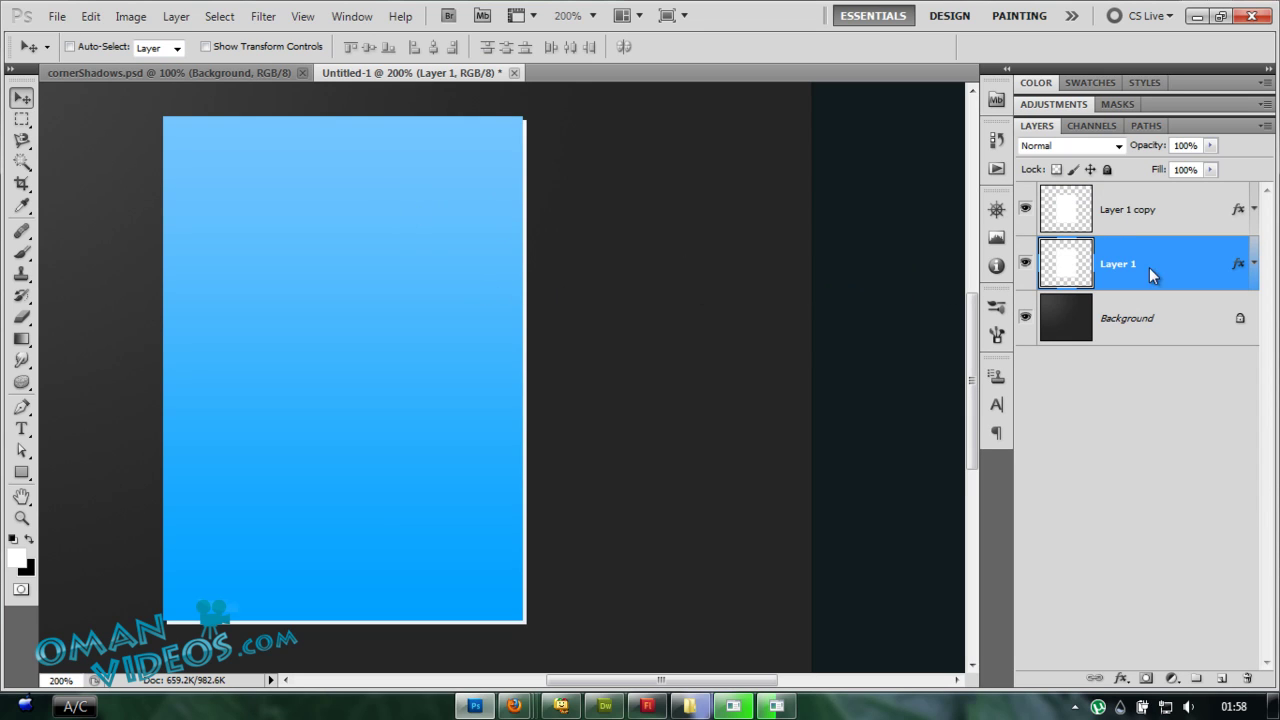
# Step: Commit the pending transform and convert Layer 1 via Filter > Convert for Smart Filters
pyautogui.hotkey('ctrl', 't')
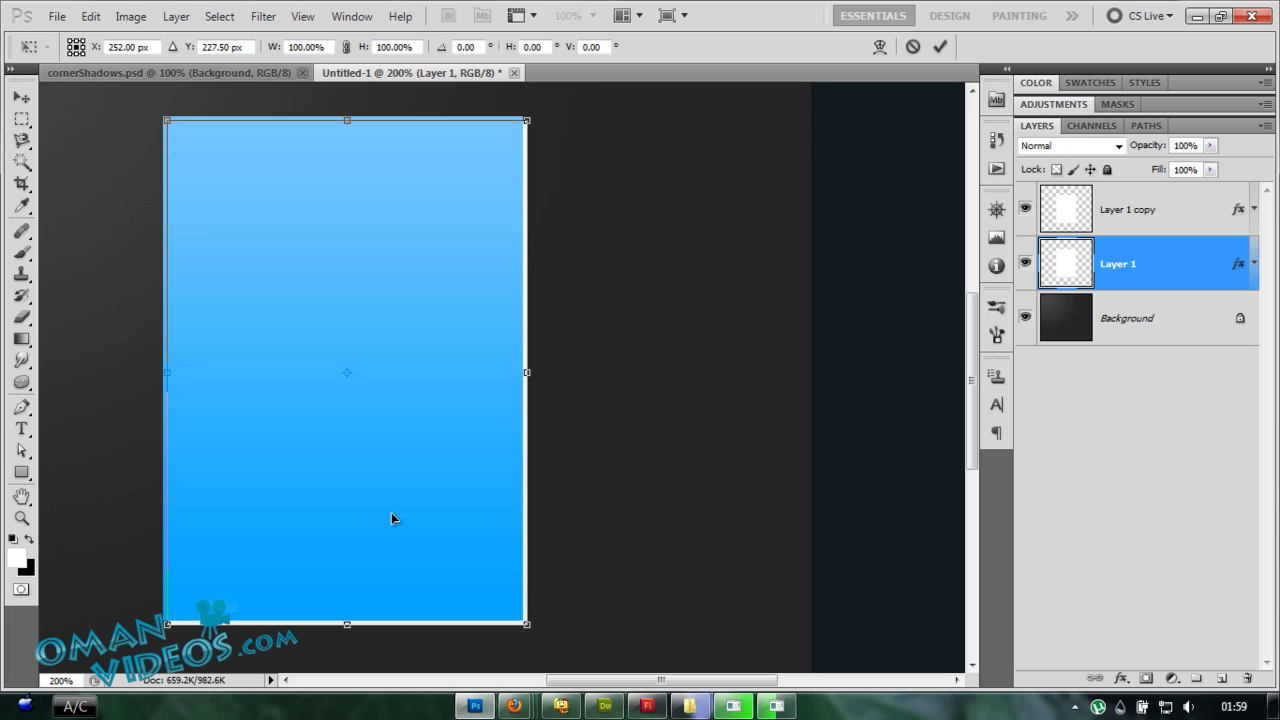
pyautogui.rightClick(467, 341)
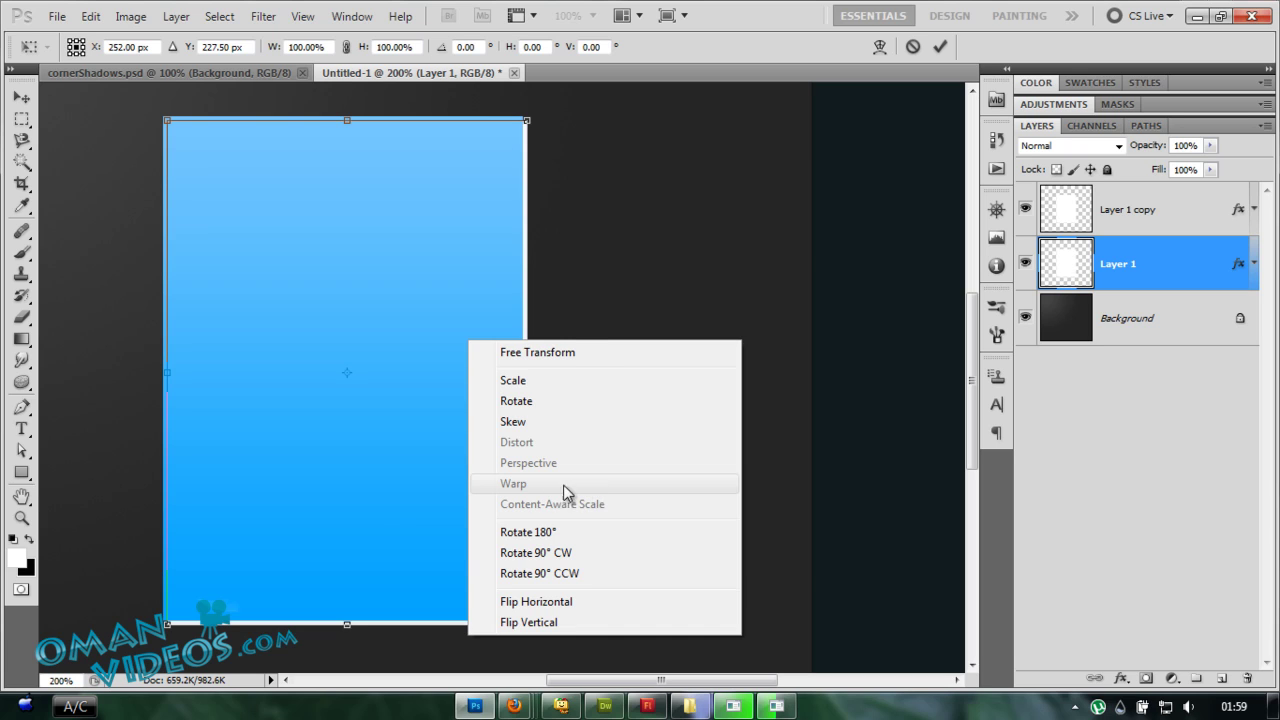
pyautogui.click(971, 43)
pyautogui.click(940, 46)
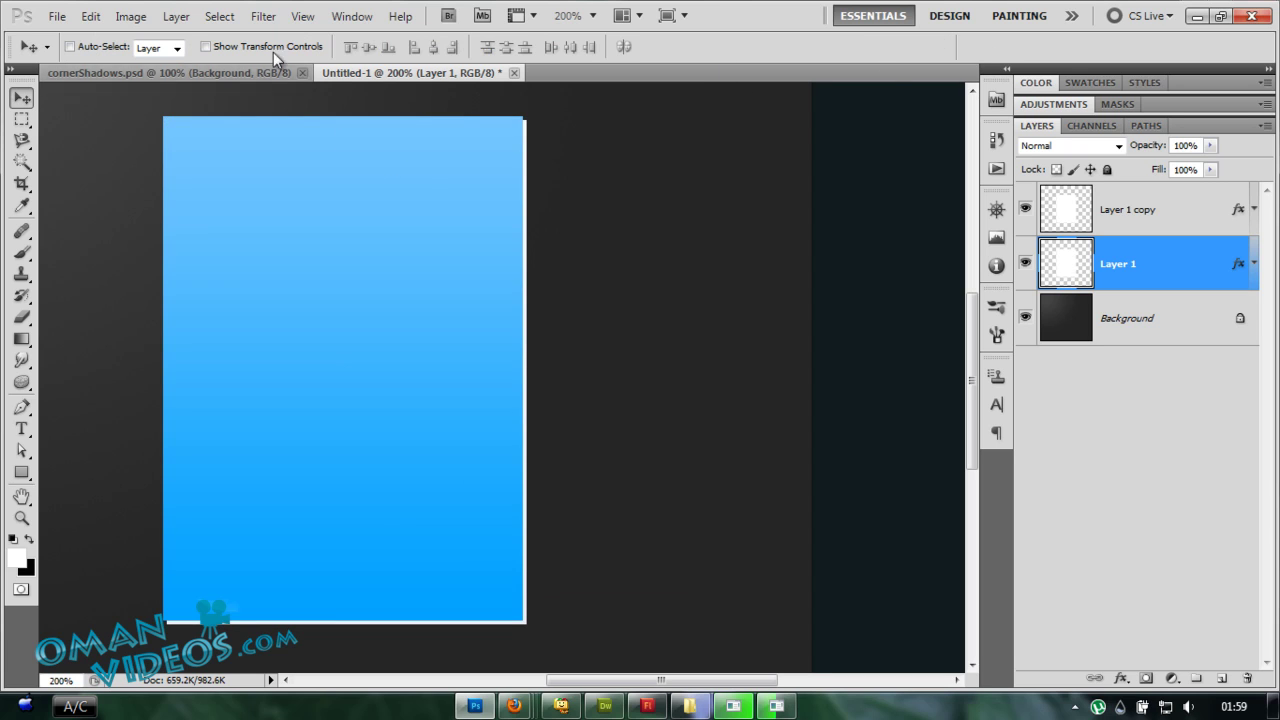
pyautogui.click(265, 17)
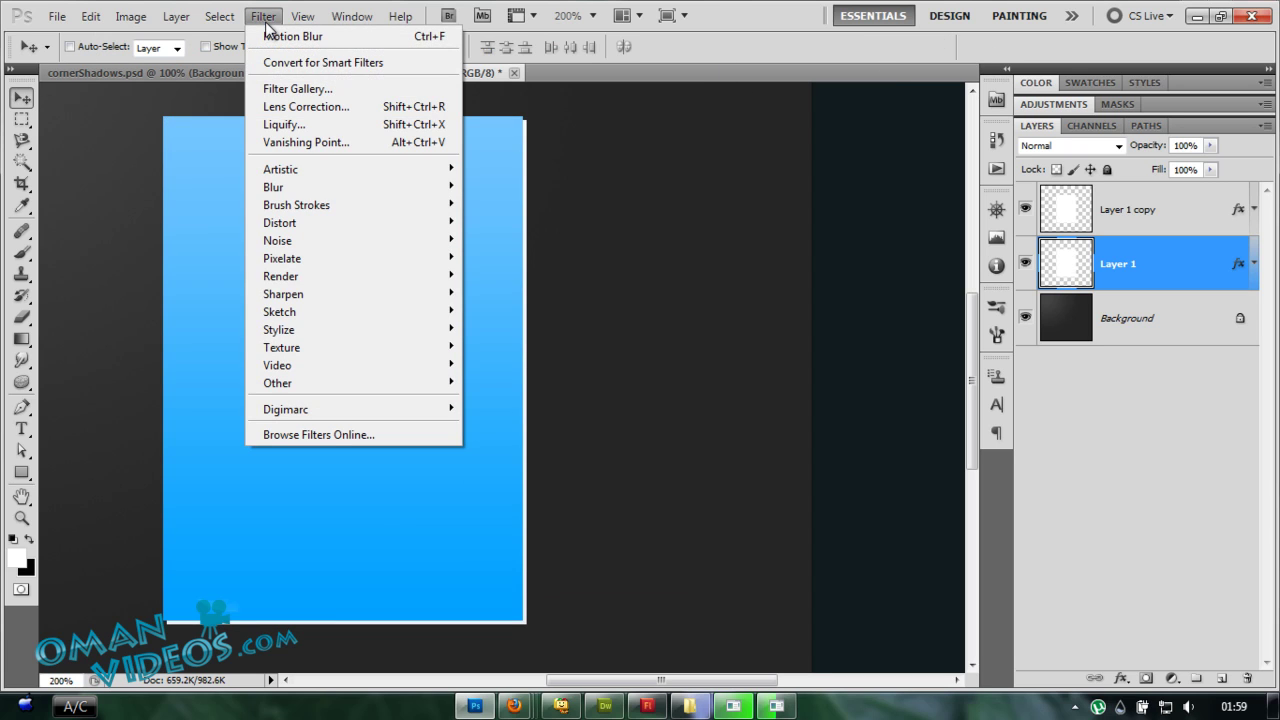
pyautogui.click(397, 66)
pyautogui.click(641, 278)
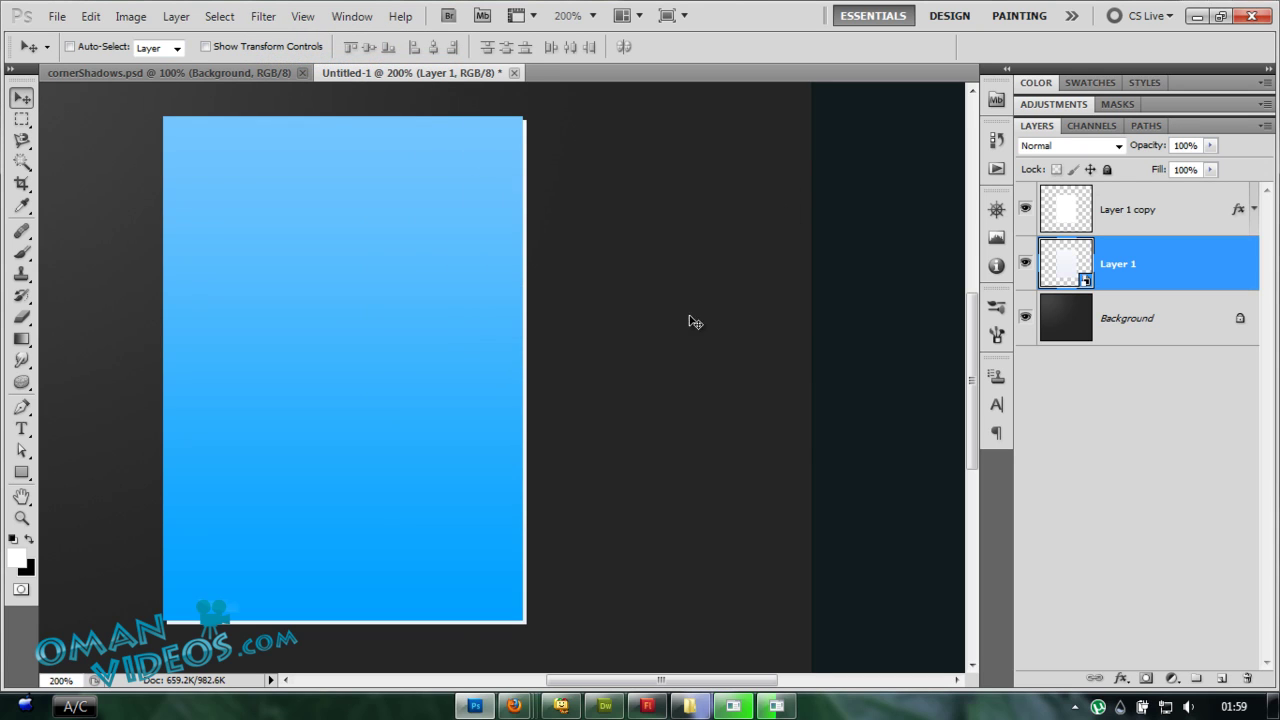
# Step: Warp Layer 1, bending its right edge inward and pulling its bottom edge up
pyautogui.hotkey('ctrl', 't')
pyautogui.rightClick(456, 352)
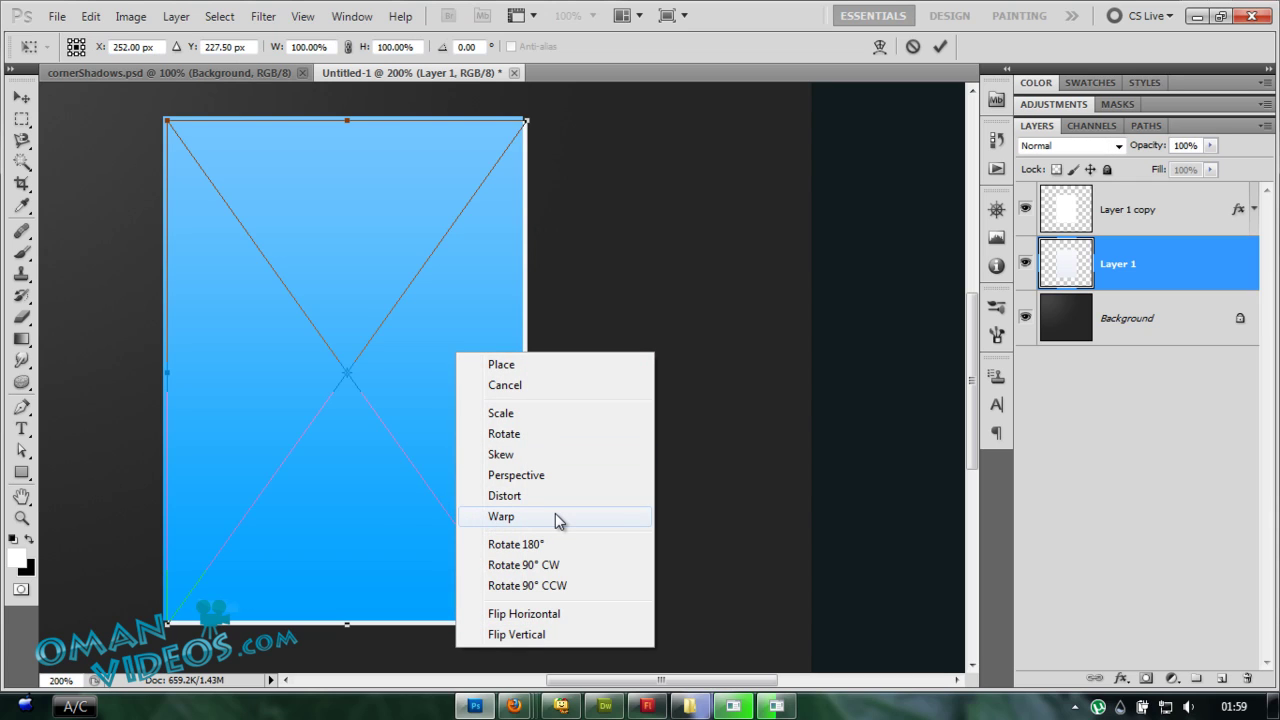
pyautogui.click(558, 518)
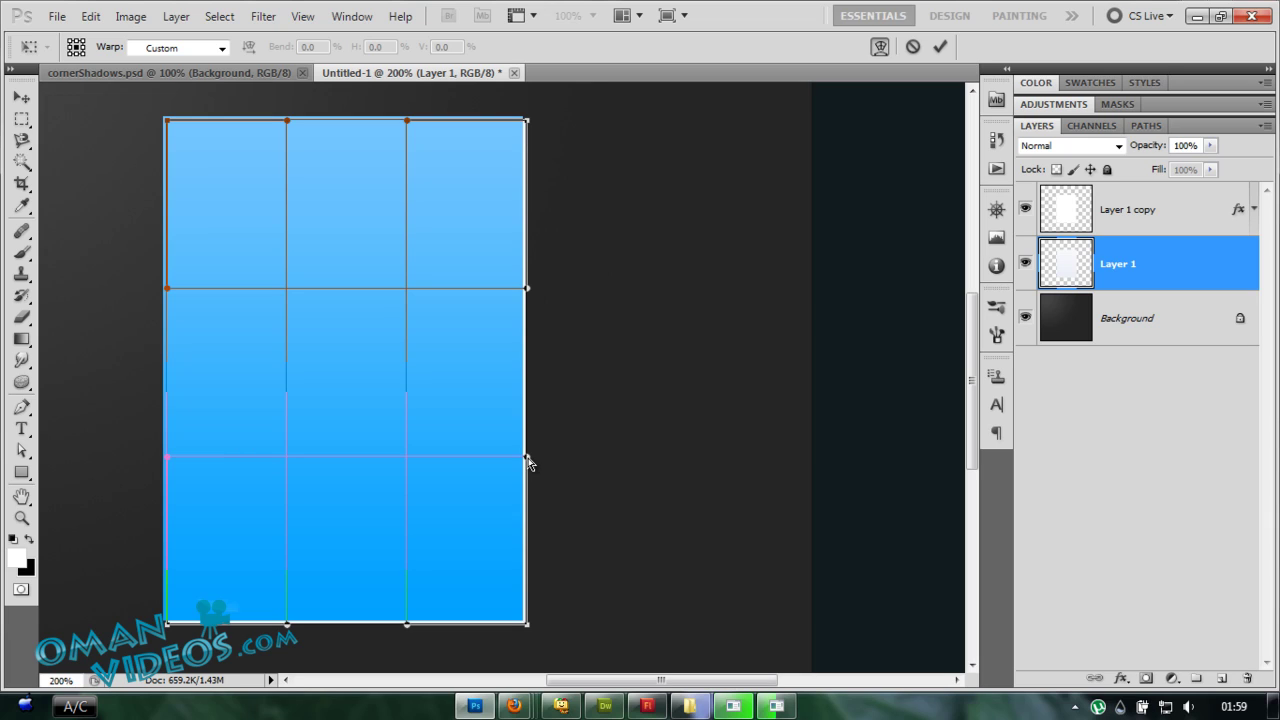
pyautogui.moveTo(527, 461); pyautogui.dragTo(503, 459)
pyautogui.moveTo(407, 627); pyautogui.dragTo(408, 613)
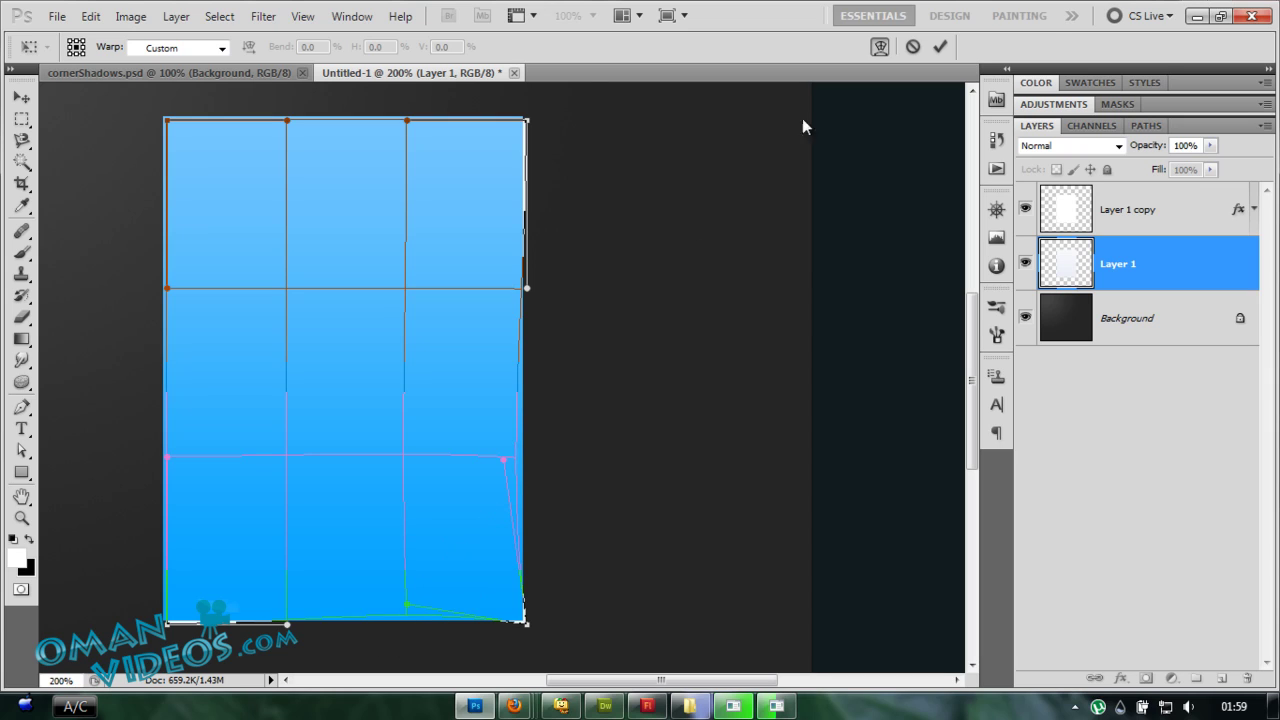
pyautogui.click(941, 48)
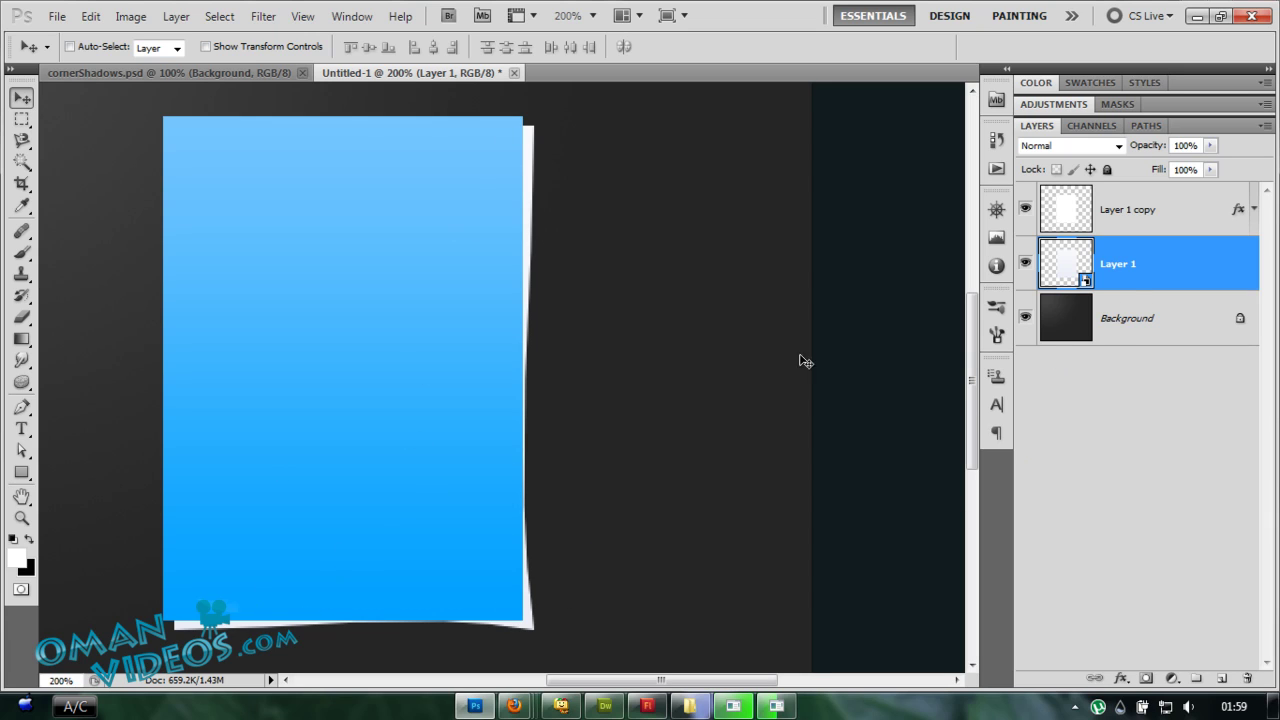
# Step: Add a layer mask to Layer 1 and set a 75 px brush at 0% hardness
pyautogui.click(1142, 680)
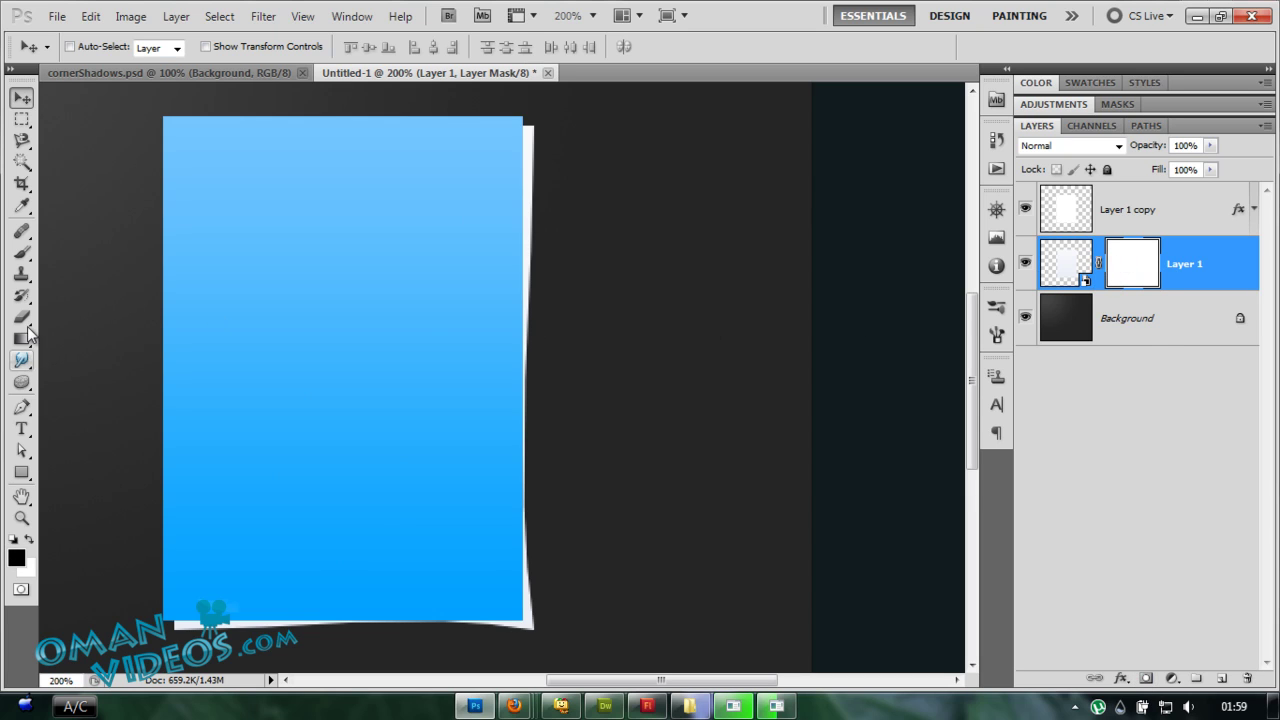
pyautogui.click(21, 251)
pyautogui.rightClick(453, 287)
pyautogui.moveTo(538, 316); pyautogui.dragTo(368, 316)
pyautogui.click(458, 277)
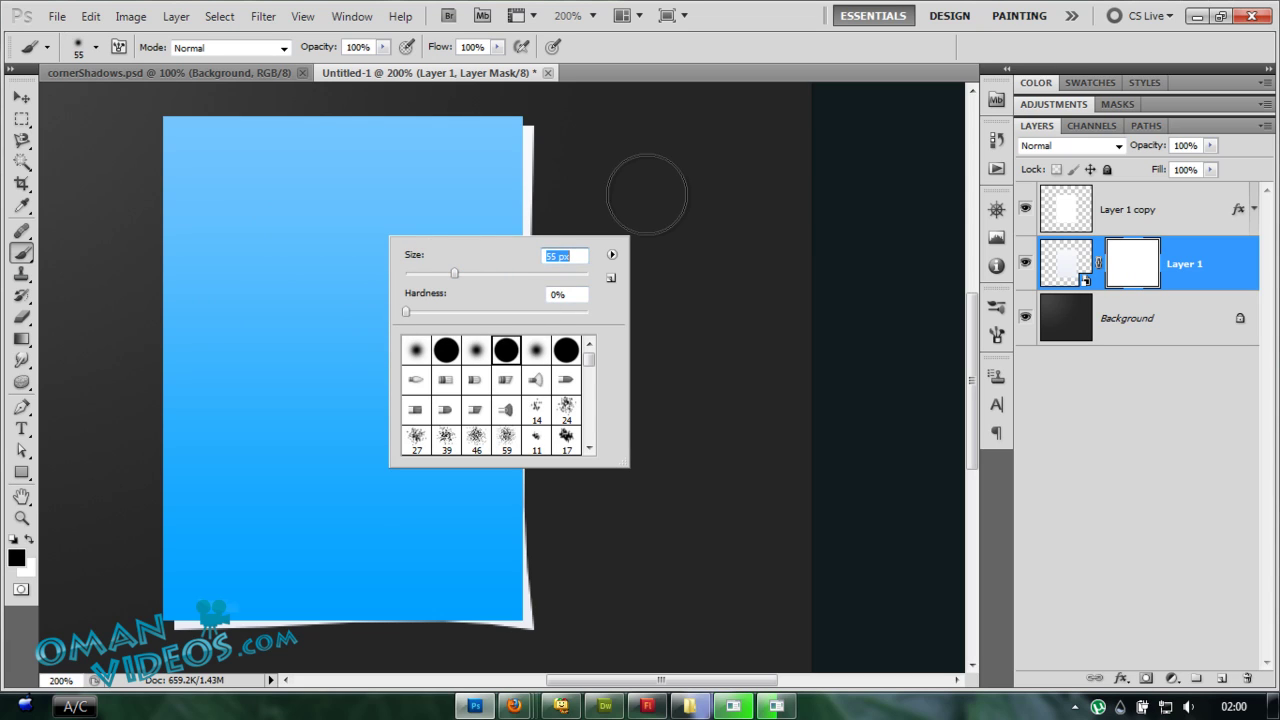
pyautogui.write('75')
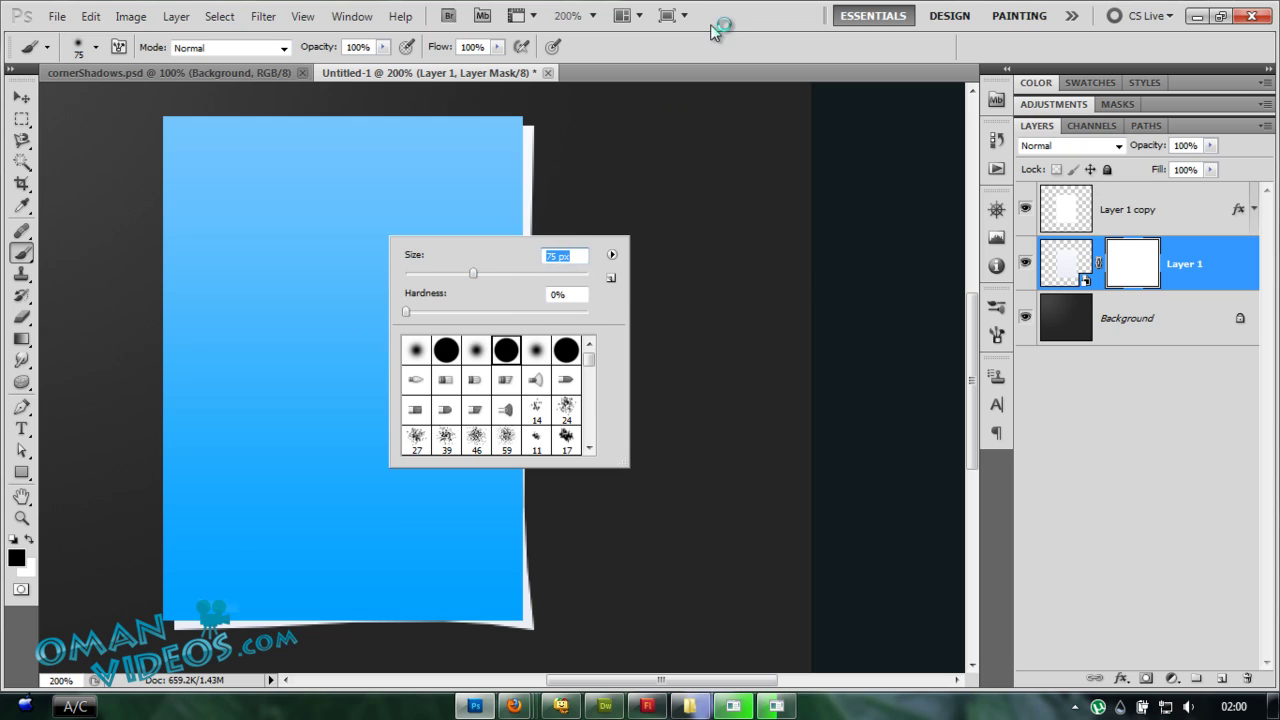
pyautogui.press('Return')
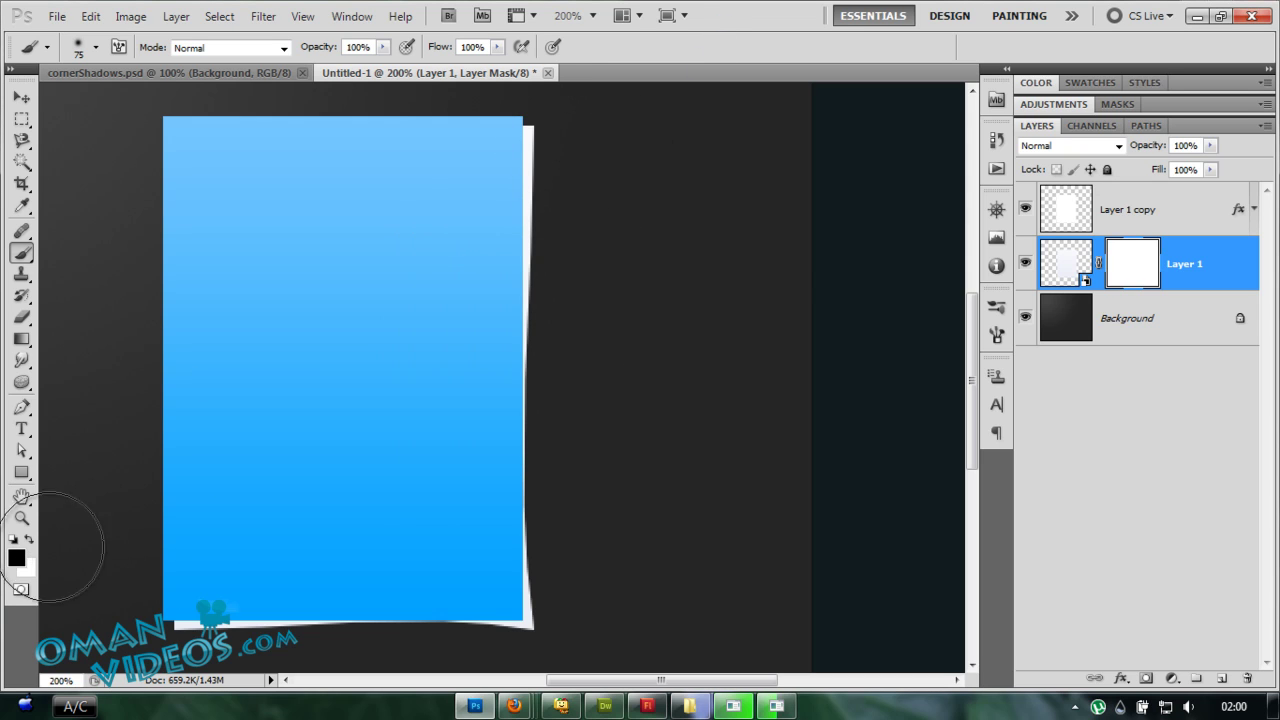
# Step: Paint out the white strips along the page's right and bottom edges, sparing the corner
pyautogui.moveTo(538, 255)
pyautogui.mouseDown()
pyautogui.moveTo(577, 134)
pyautogui.moveTo(566, 127)
pyautogui.moveTo(563, 209)
pyautogui.moveTo(526, 194)
pyautogui.moveTo(578, 352)
pyautogui.moveTo(569, 323)
pyautogui.mouseUp()
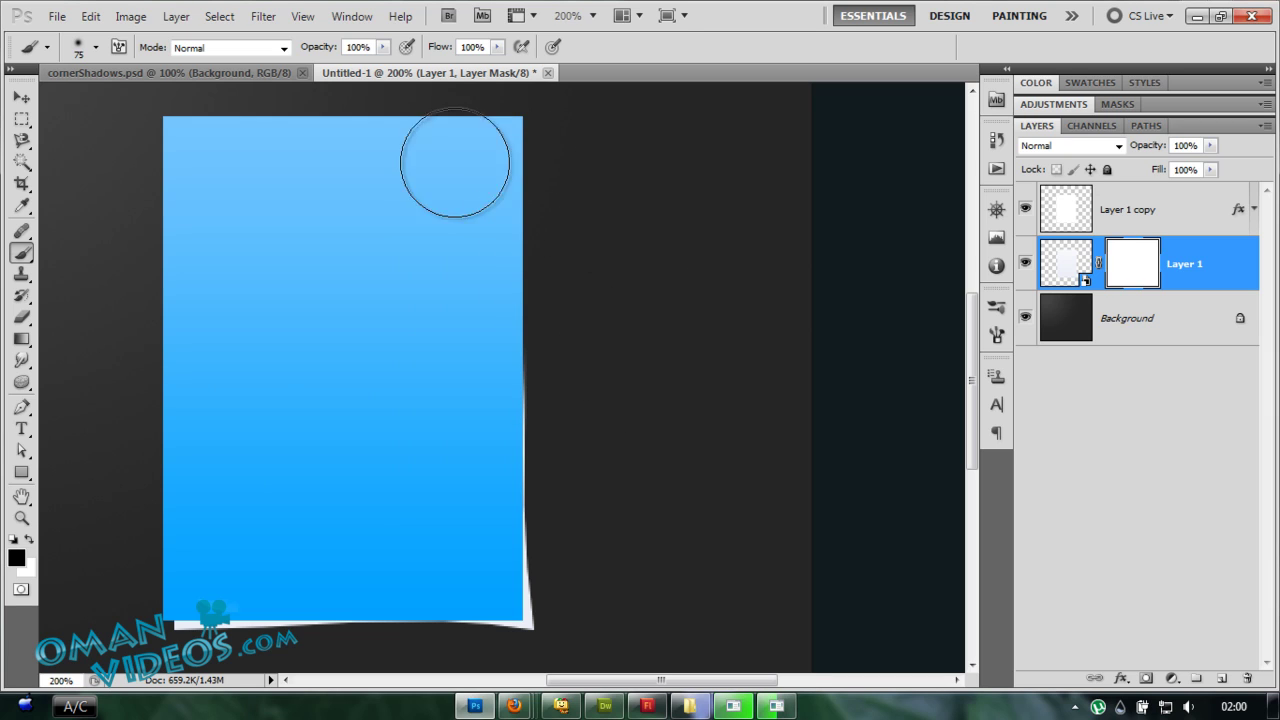
pyautogui.moveTo(200, 625)
pyautogui.mouseDown()
pyautogui.moveTo(232, 618)
pyautogui.moveTo(261, 643)
pyautogui.moveTo(133, 635)
pyautogui.moveTo(160, 615)
pyautogui.mouseUp()
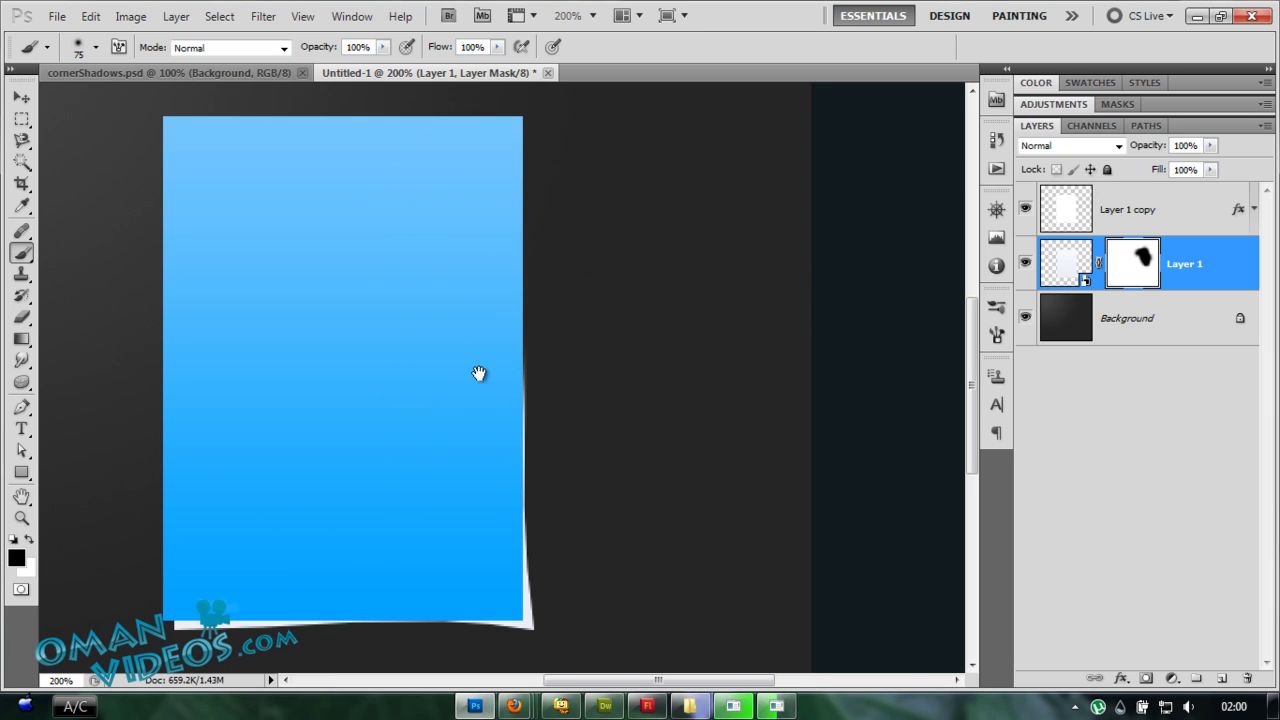
pyautogui.hotkey('ctrl', 'z')
pyautogui.moveTo(394, 477); pyautogui.dragTo(508, 346)
pyautogui.moveTo(314, 586)
pyautogui.mouseDown()
pyautogui.moveTo(364, 569)
pyautogui.moveTo(416, 592)
pyautogui.moveTo(380, 593)
pyautogui.mouseUp()
pyautogui.moveTo(480, 589)
pyautogui.mouseDown()
pyautogui.moveTo(491, 620)
pyautogui.moveTo(451, 623)
pyautogui.mouseUp()
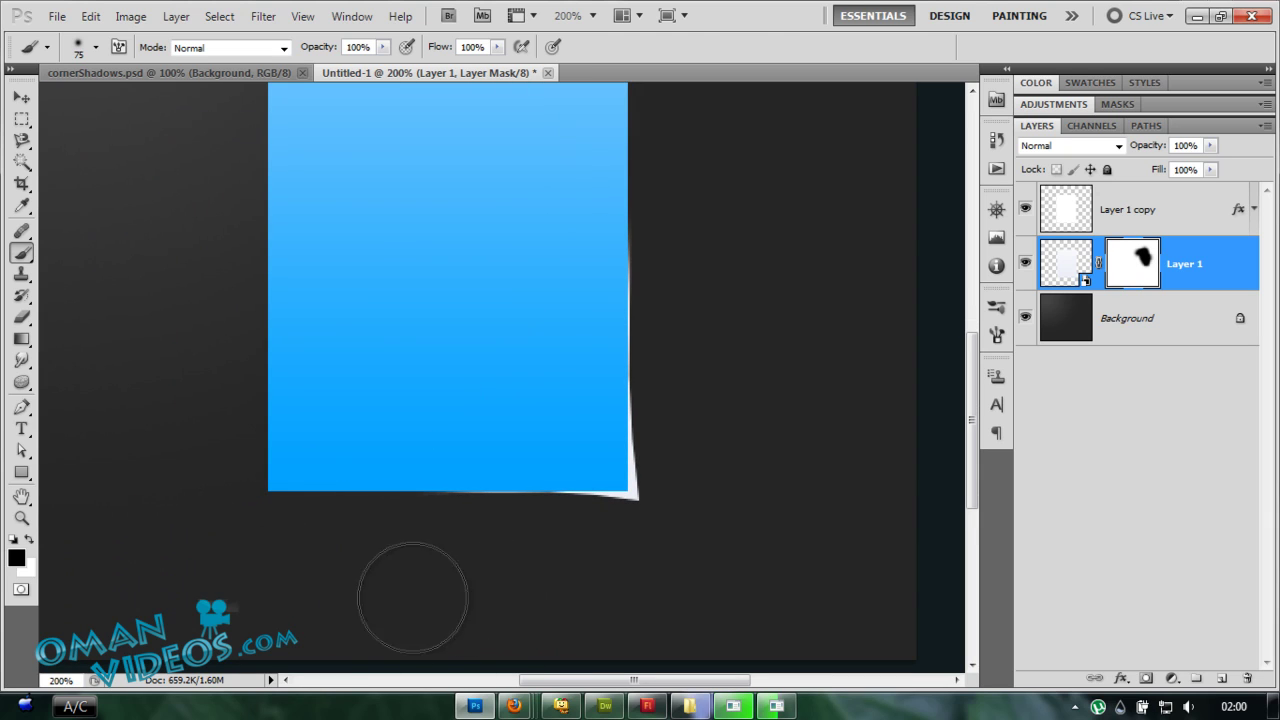
pyautogui.moveTo(616, 320); pyautogui.dragTo(534, 386)
pyautogui.moveTo(658, 354); pyautogui.dragTo(606, 340)
pyautogui.moveTo(534, 312); pyautogui.dragTo(606, 340)
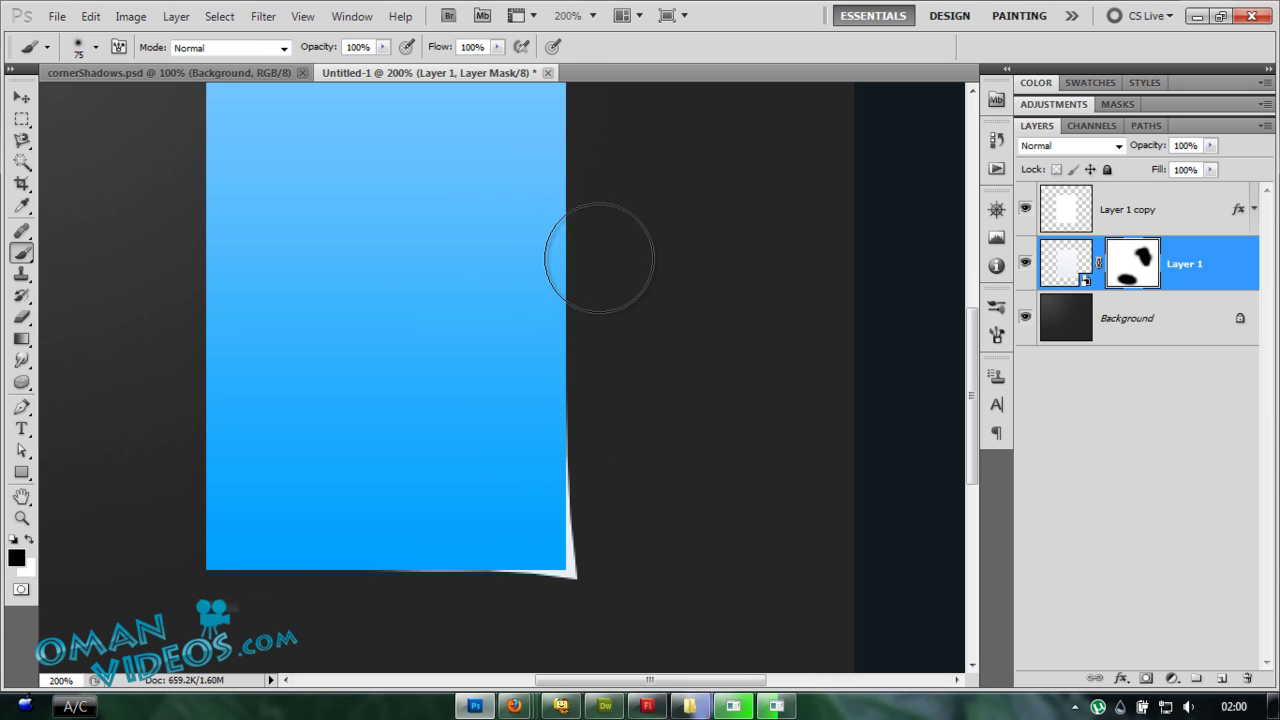
# Step: Nudge the curled white page into place with the arrow keys and zoom out
pyautogui.press('v')
pyautogui.press('Down')
pyautogui.press('Down')
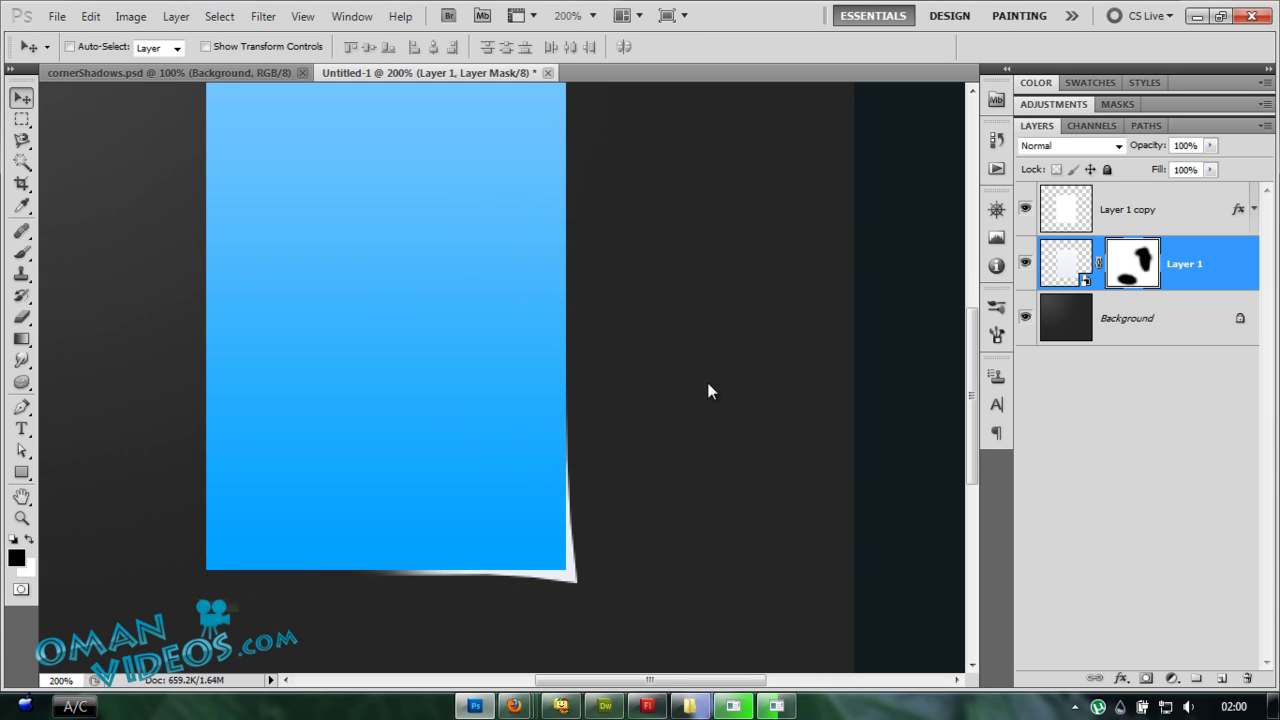
pyautogui.press('b')
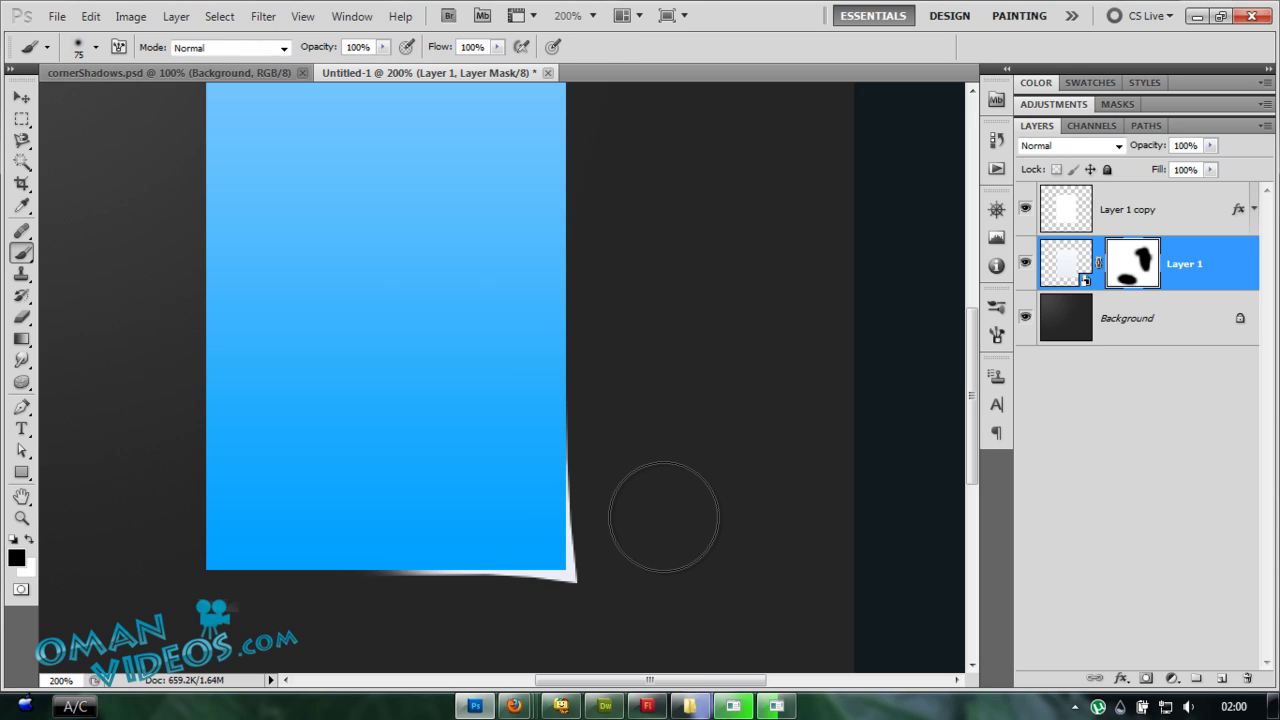
pyautogui.press('v')
pyautogui.press('Left')
pyautogui.press('Up')
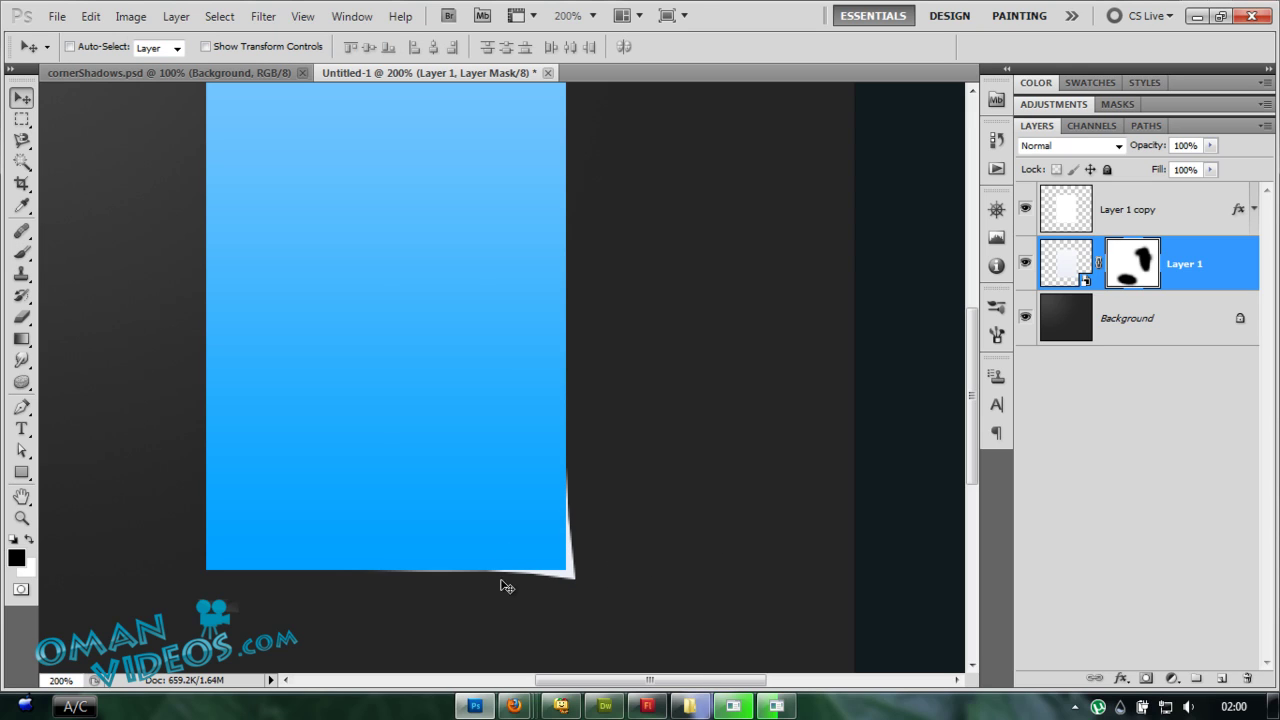
pyautogui.press('b')
pyautogui.press('v')
pyautogui.hotkey('ctrl', '-')
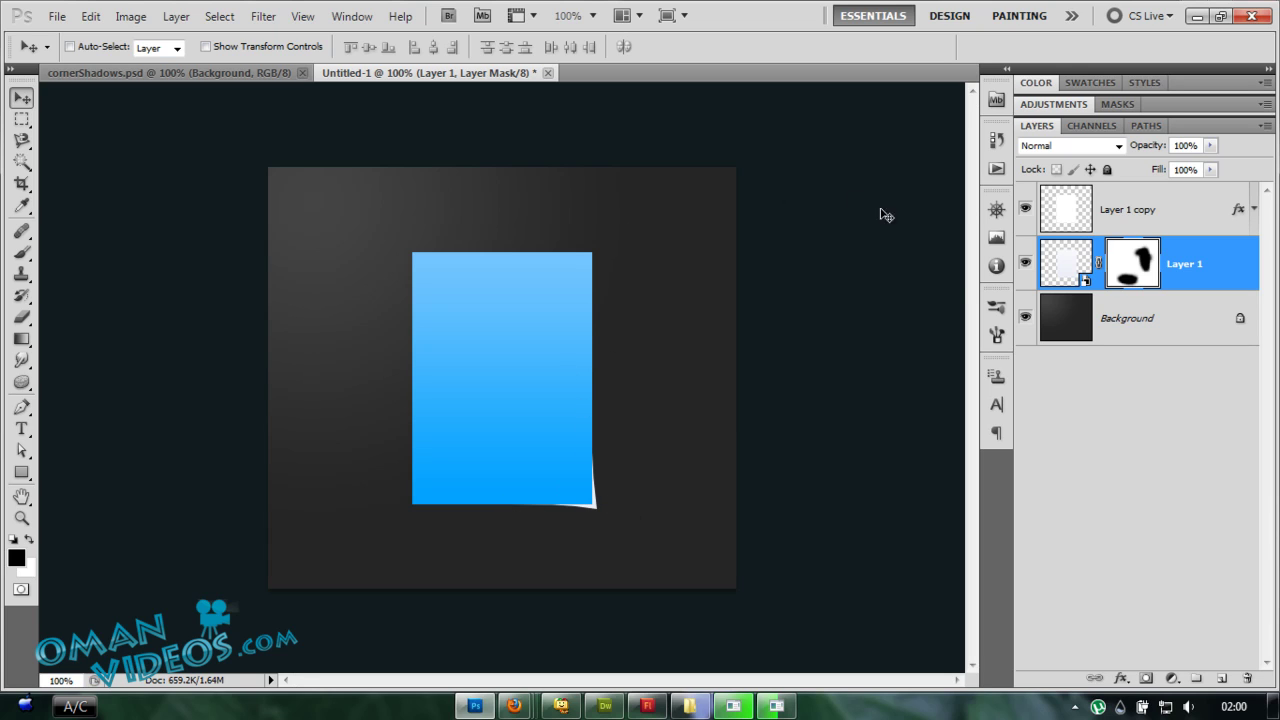
# Step: Select Layer 1 copy and duplicate it as Layer 1 copy 2
pyautogui.click(1171, 208)
pyautogui.click(1207, 277)
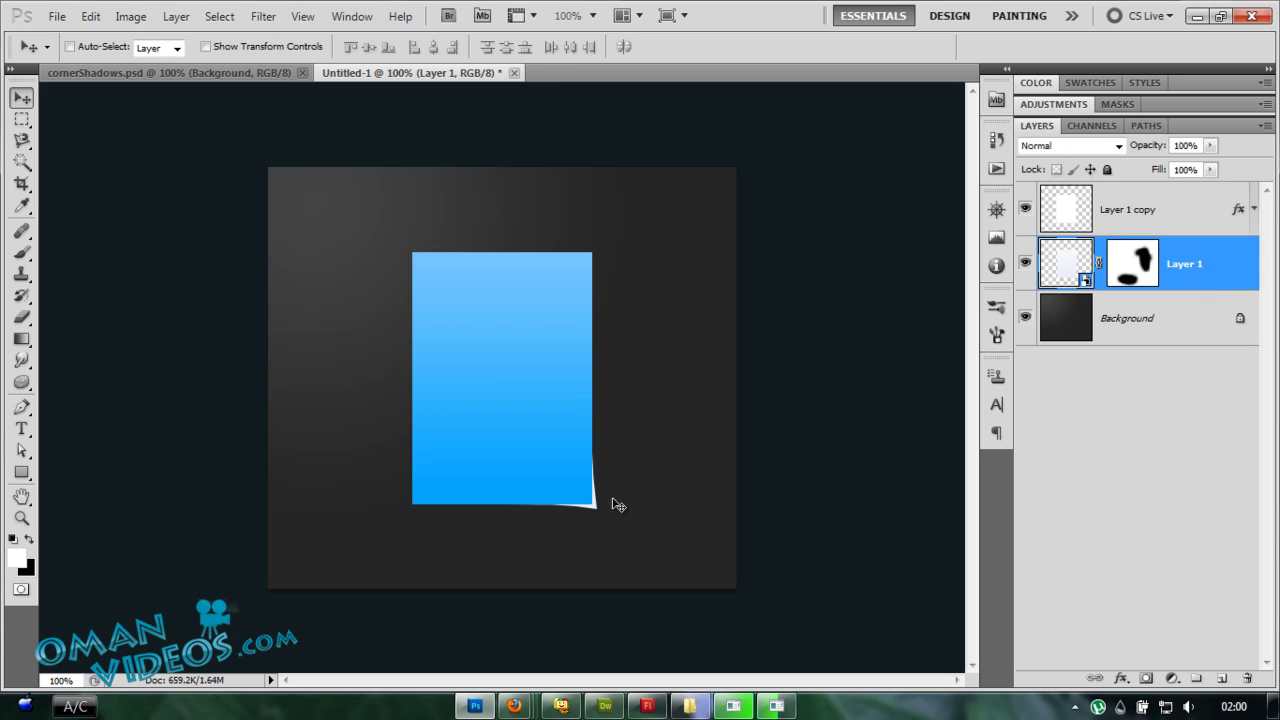
pyautogui.click(1176, 219)
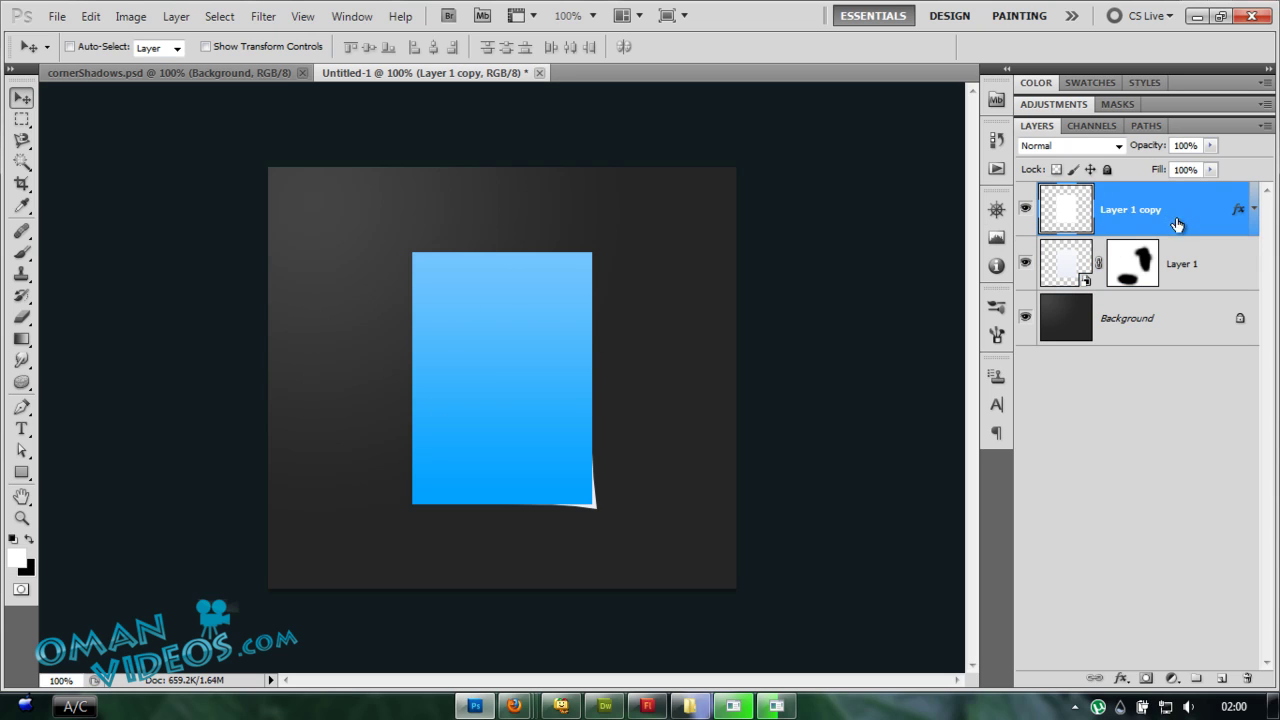
pyautogui.hotkey('ctrl', 'j')
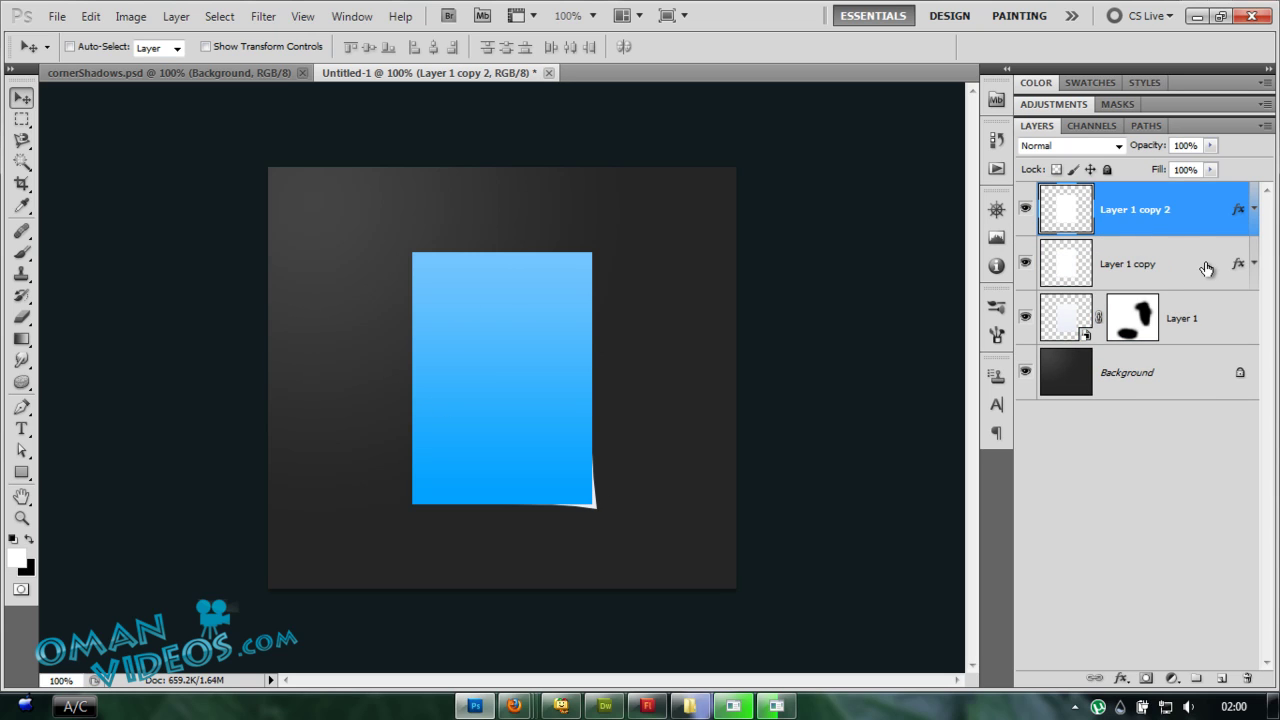
# Step: Give Layer 1 copy a light preset gradient overlay, then zoom in on the page top
pyautogui.click(1207, 269)
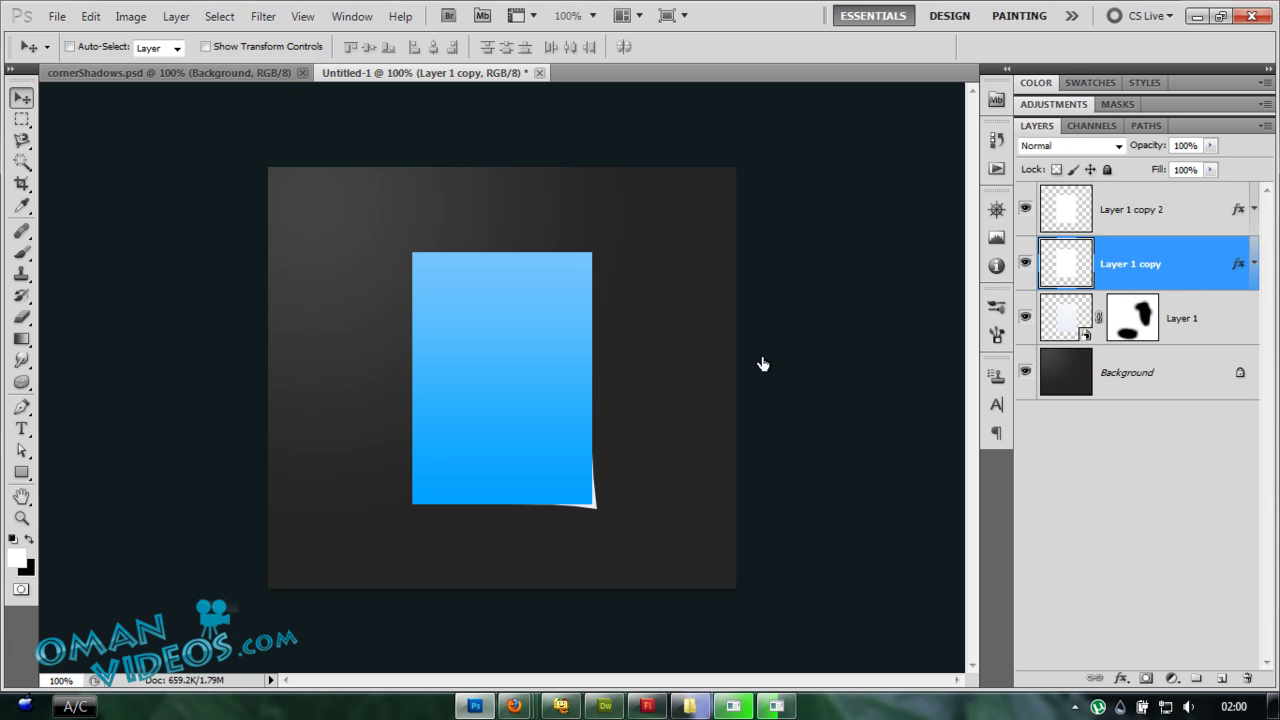
pyautogui.click(726, 453)
pyautogui.click(772, 453)
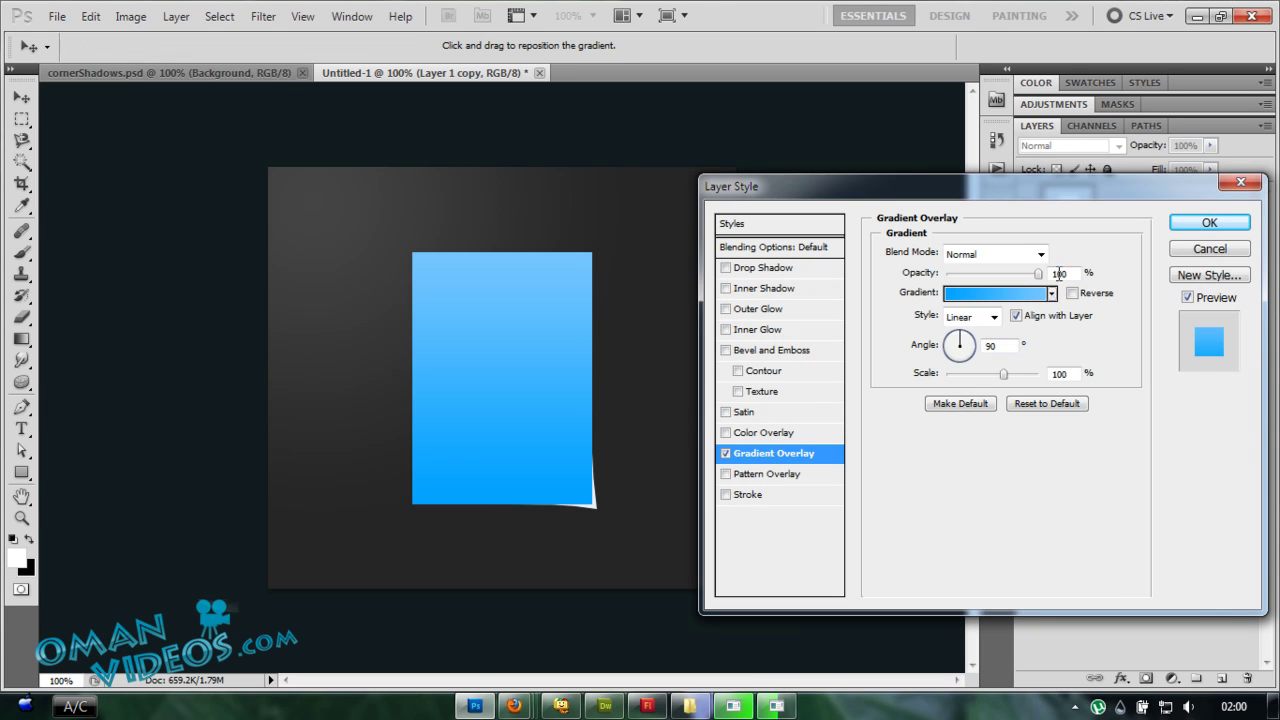
pyautogui.click(1053, 292)
pyautogui.scroll(-2, 961, 378)
pyautogui.scroll(2, 961, 377)
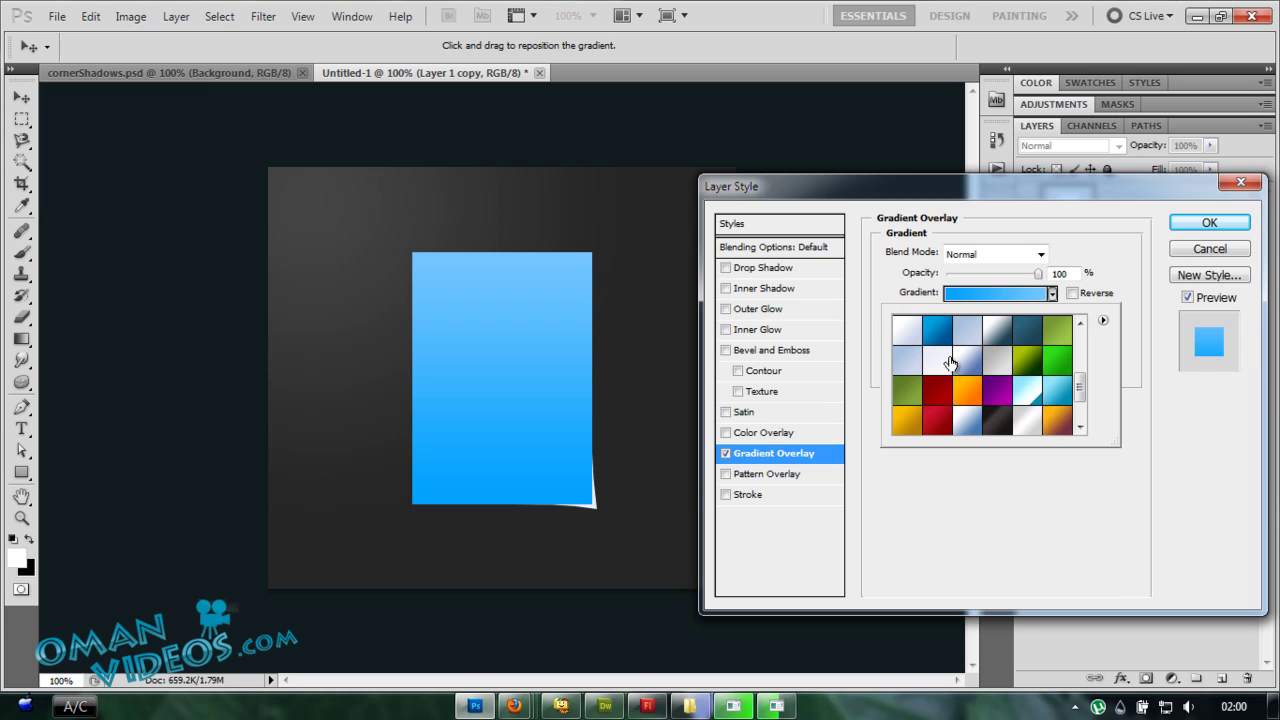
pyautogui.click(1210, 222)
pyautogui.click(1210, 222)
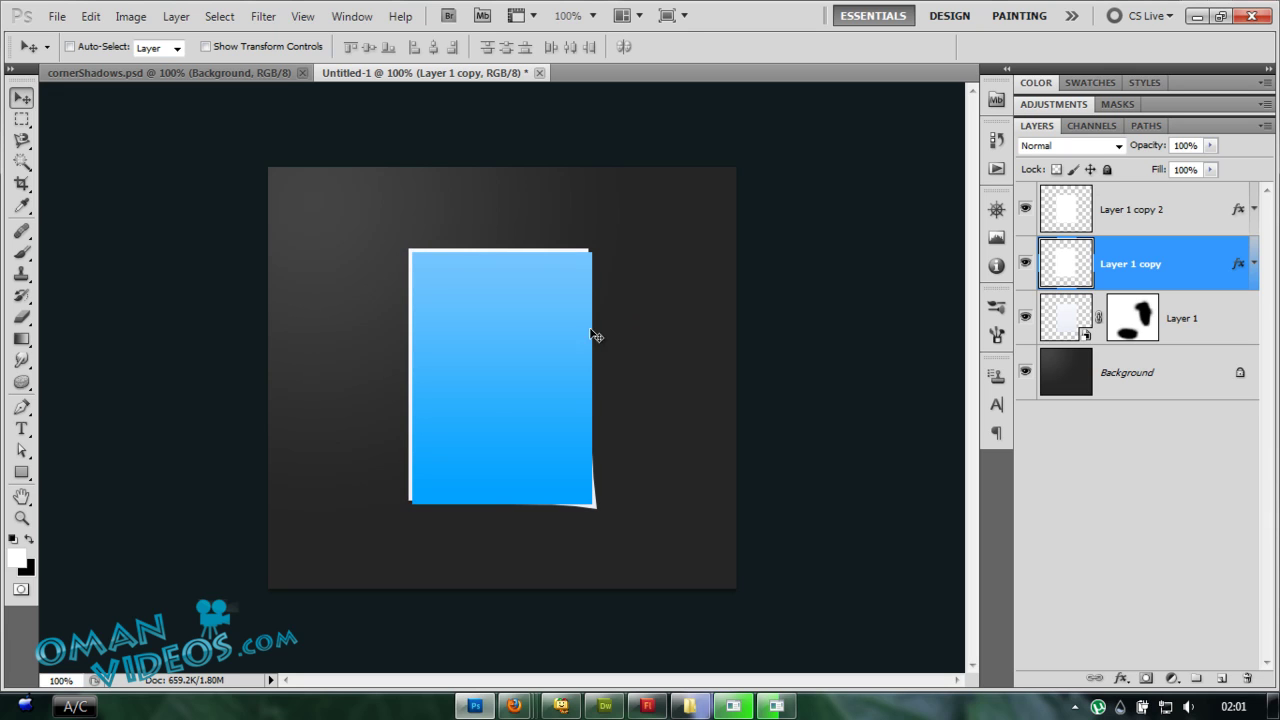
pyautogui.keyDown('ctrl'); pyautogui.click(449, 320); pyautogui.keyUp('ctrl')
pyautogui.moveTo(480, 266); pyautogui.dragTo(551, 346)
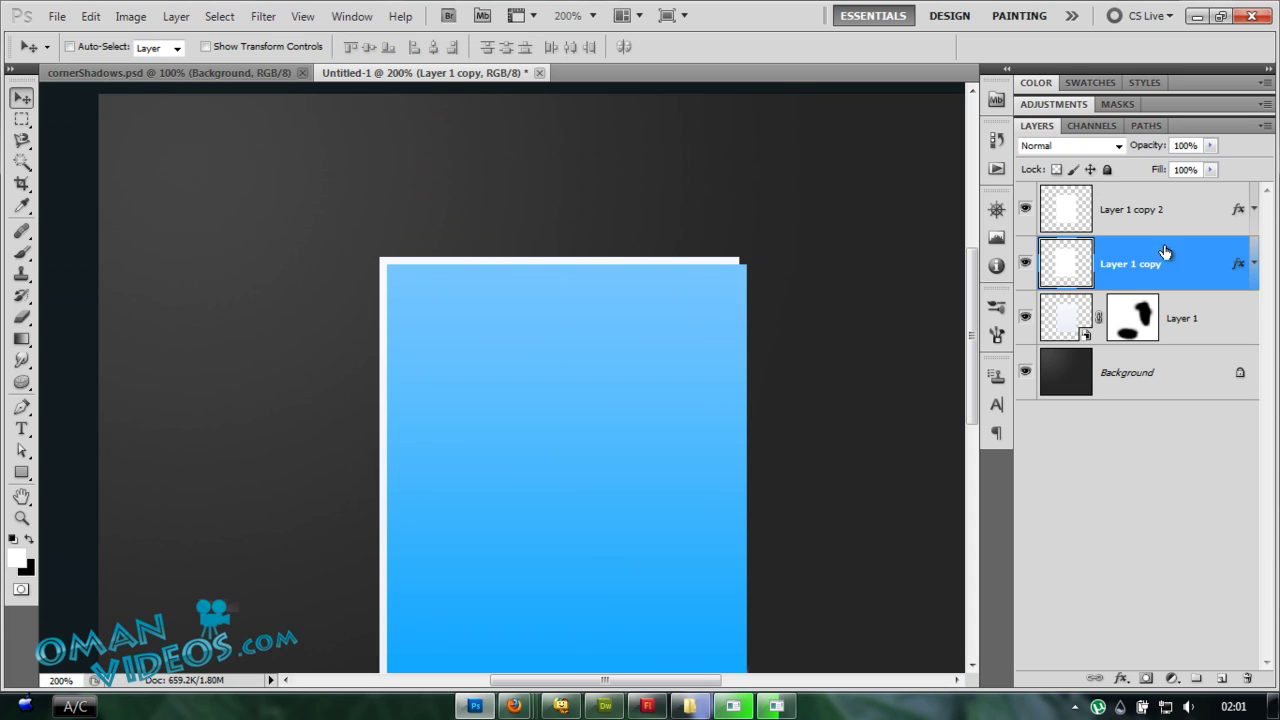
# Step: Convert Layer 1 copy to a smart object with Convert for Smart Filters
pyautogui.click(263, 16)
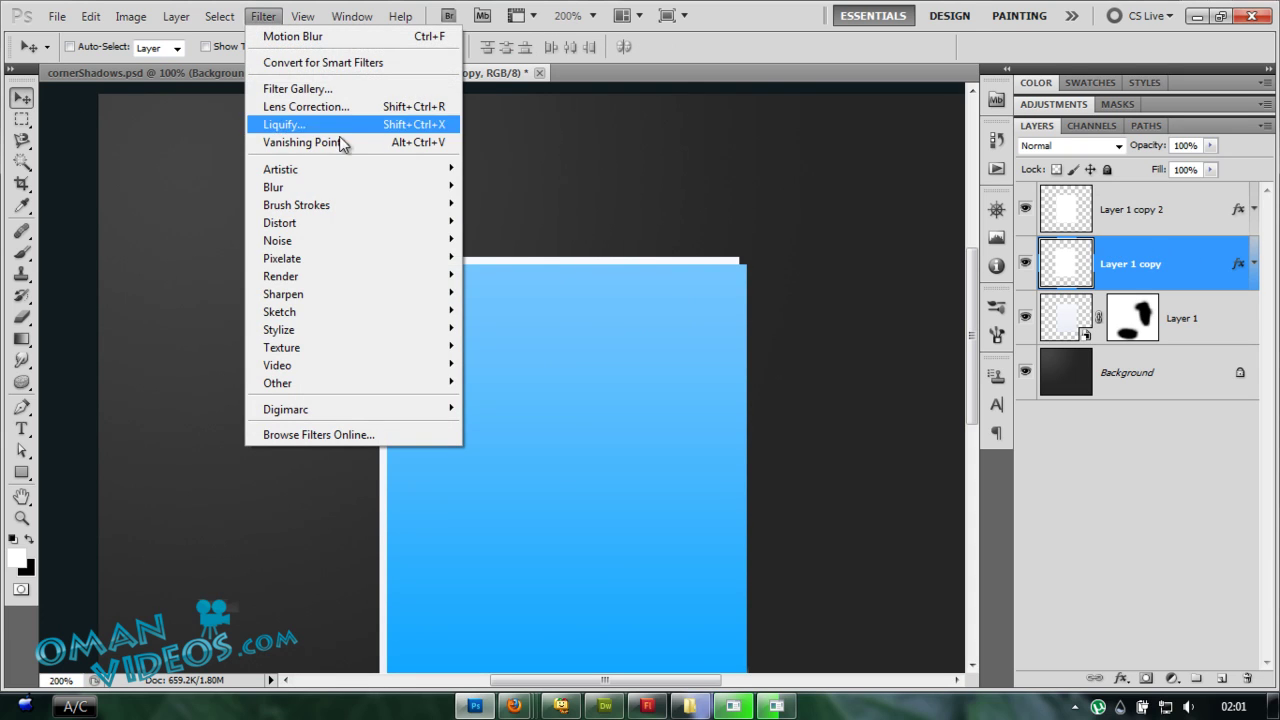
pyautogui.click(378, 63)
pyautogui.click(645, 282)
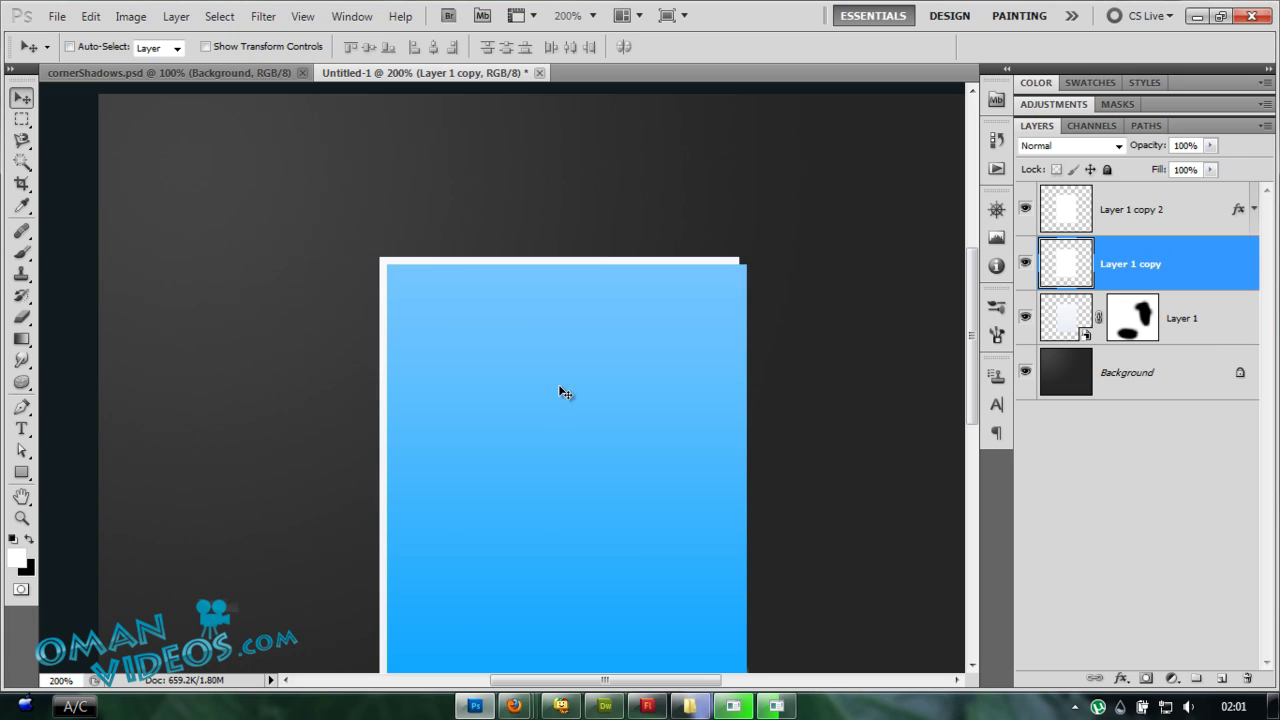
# Step: Warp the copy's top-right corner down, bottom-left and upper-left edges inward, and top edge down
pyautogui.hotkey('ctrl', 't')
pyautogui.rightClick(524, 351)
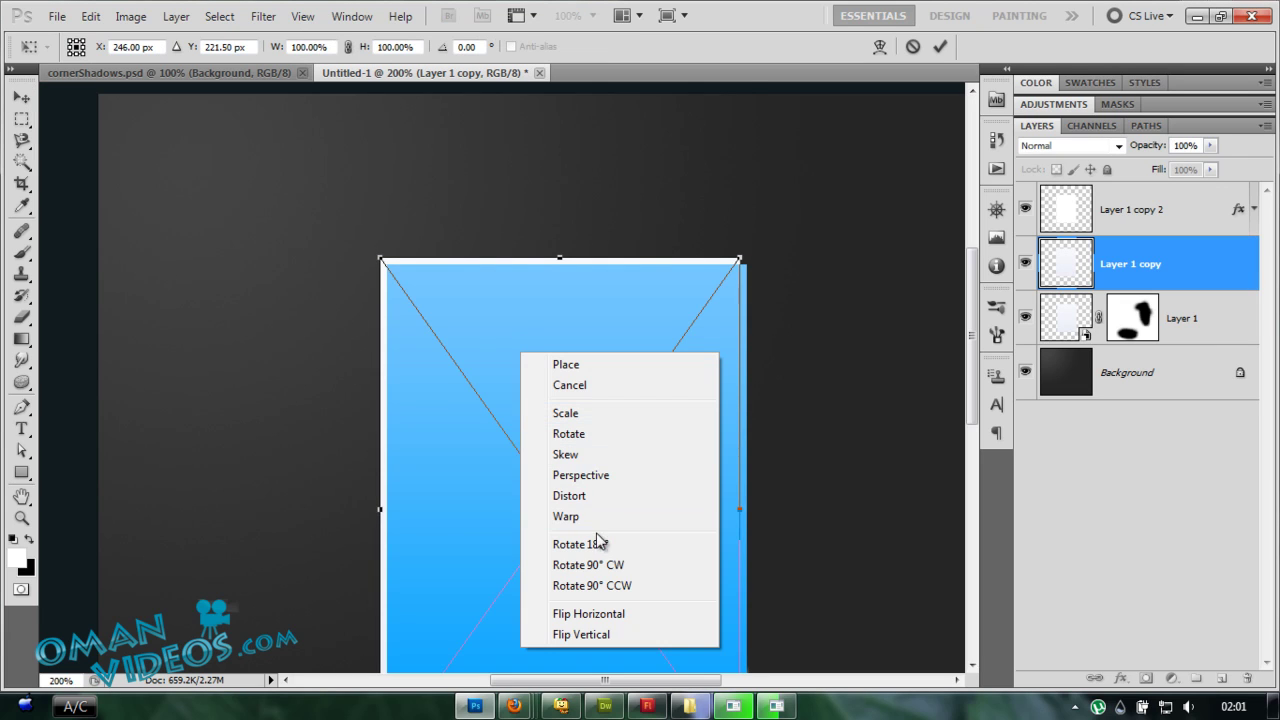
pyautogui.click(566, 516)
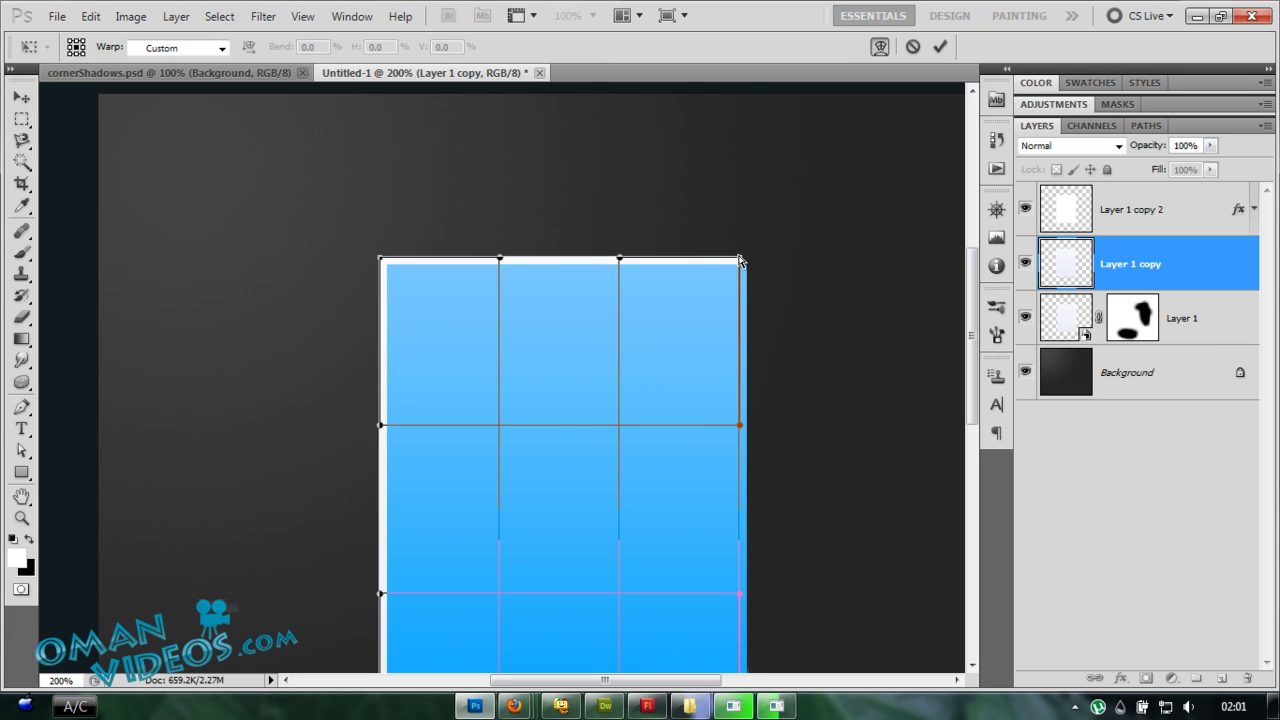
pyautogui.moveTo(740, 262); pyautogui.dragTo(740, 275)
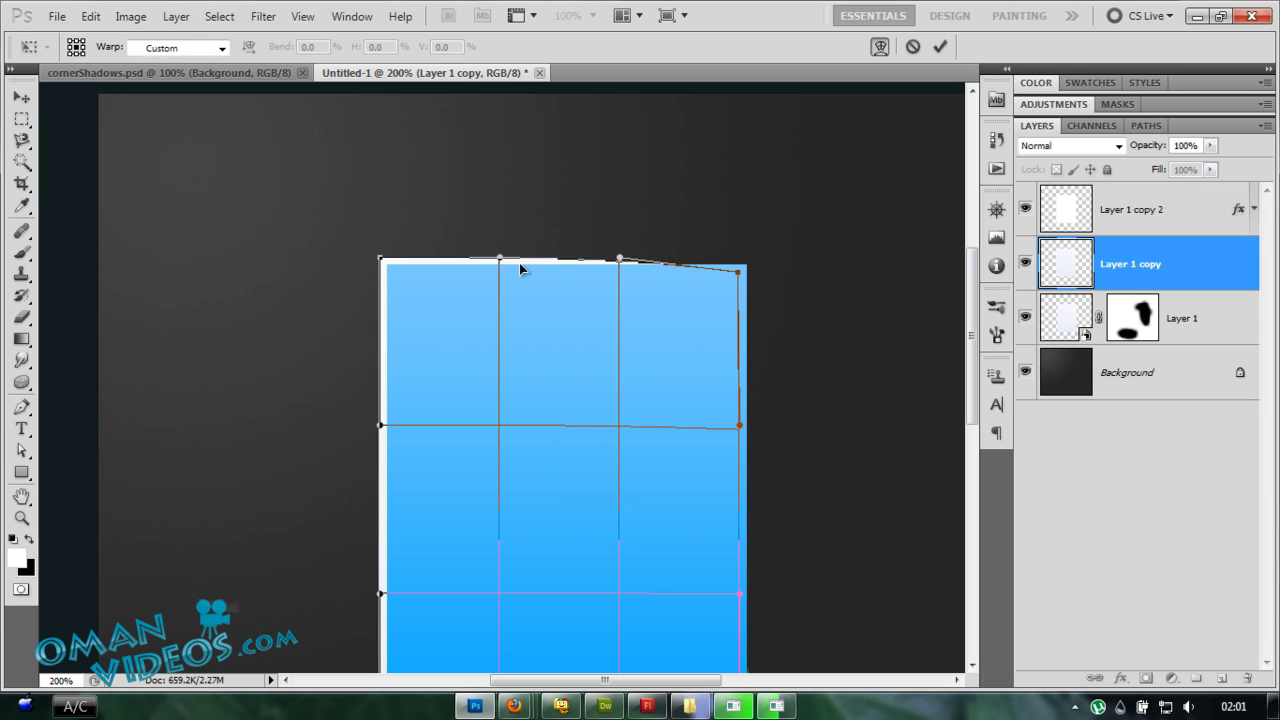
pyautogui.moveTo(555, 471); pyautogui.dragTo(544, 346)
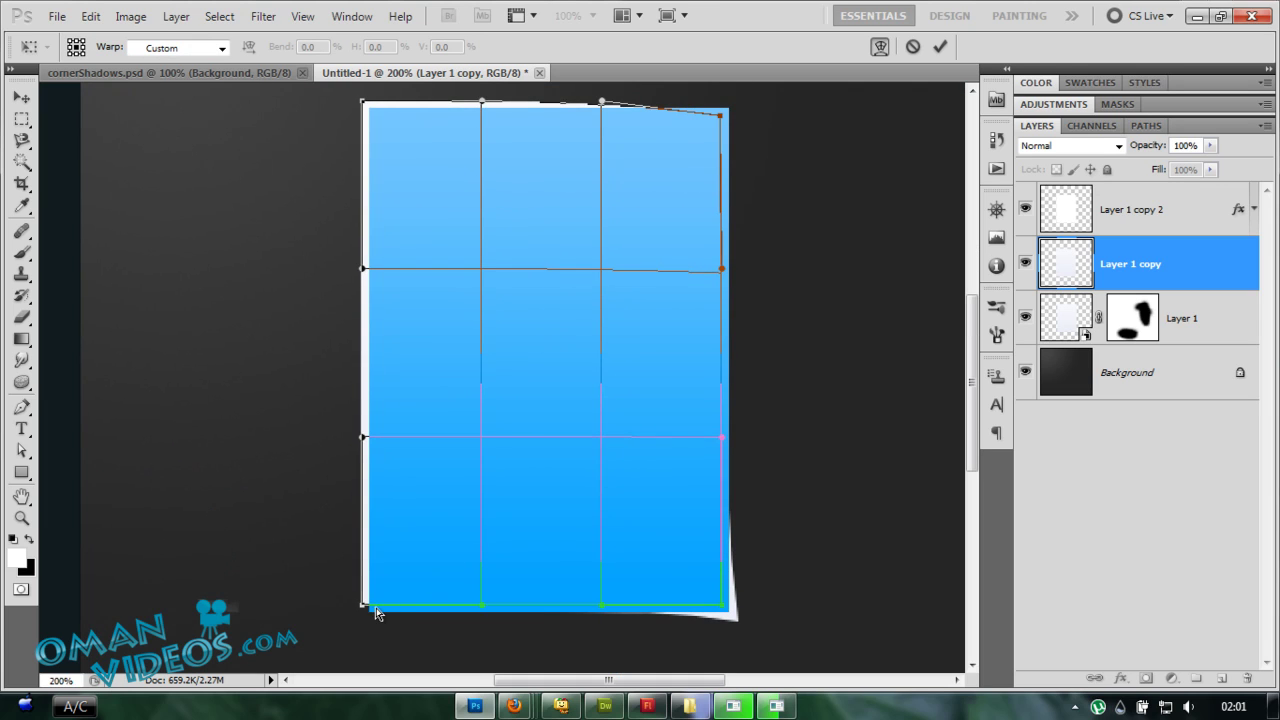
pyautogui.moveTo(370, 613); pyautogui.dragTo(379, 613)
pyautogui.moveTo(489, 264); pyautogui.dragTo(495, 363)
pyautogui.moveTo(368, 372); pyautogui.dragTo(386, 377)
pyautogui.moveTo(488, 205); pyautogui.dragTo(490, 216)
pyautogui.press('Return')
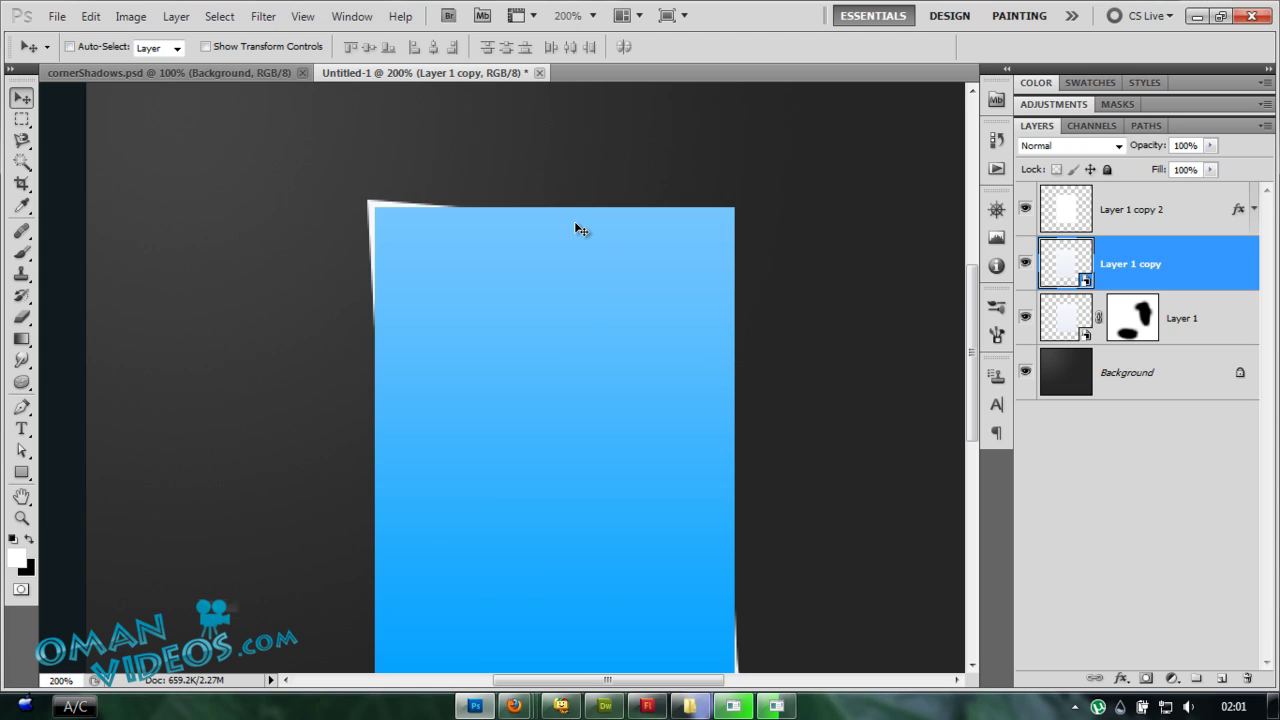
# Step: Nudge Layer 1 copy slightly left, down, right and up into place
pyautogui.press('Left')
pyautogui.press('Down')
pyautogui.press('Right')
pyautogui.press('Up')
# Step: Add a mask to Layer 1 copy and paint black over the stray top-right and lower-left white edges
pyautogui.click(1146, 678)
pyautogui.click(21, 252)
pyautogui.moveTo(757, 185)
pyautogui.mouseDown()
pyautogui.moveTo(642, 151)
pyautogui.moveTo(584, 154)
pyautogui.moveTo(685, 192)
pyautogui.moveTo(710, 216)
pyautogui.moveTo(540, 150)
pyautogui.moveTo(600, 143)
pyautogui.mouseUp()
pyautogui.moveTo(316, 472)
pyautogui.mouseDown()
pyautogui.moveTo(337, 583)
pyautogui.moveTo(323, 543)
pyautogui.moveTo(429, 334)
pyautogui.mouseUp()
pyautogui.moveTo(479, 512); pyautogui.dragTo(428, 323)
pyautogui.press('v')
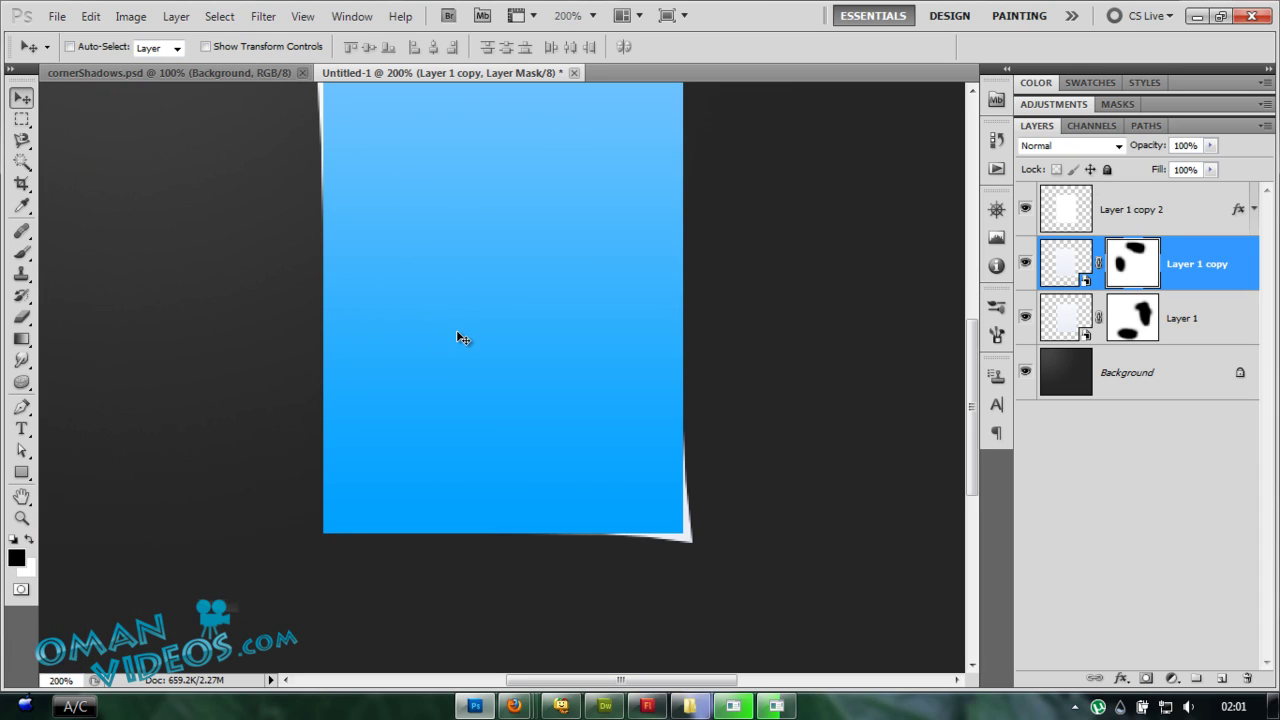
pyautogui.hotkey('ctrl', '-')
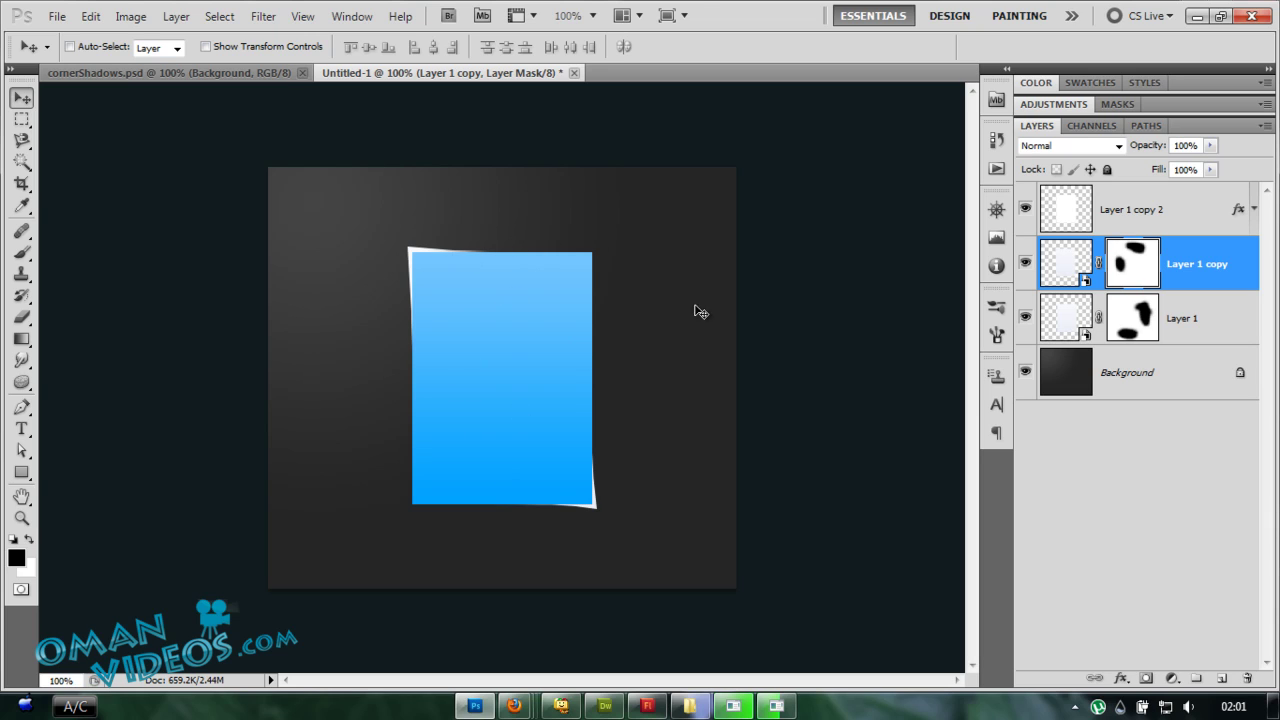
# Step: Load Layer 1 copy 2's outline as a selection and add a new empty Layer 2
pyautogui.click(1158, 211)
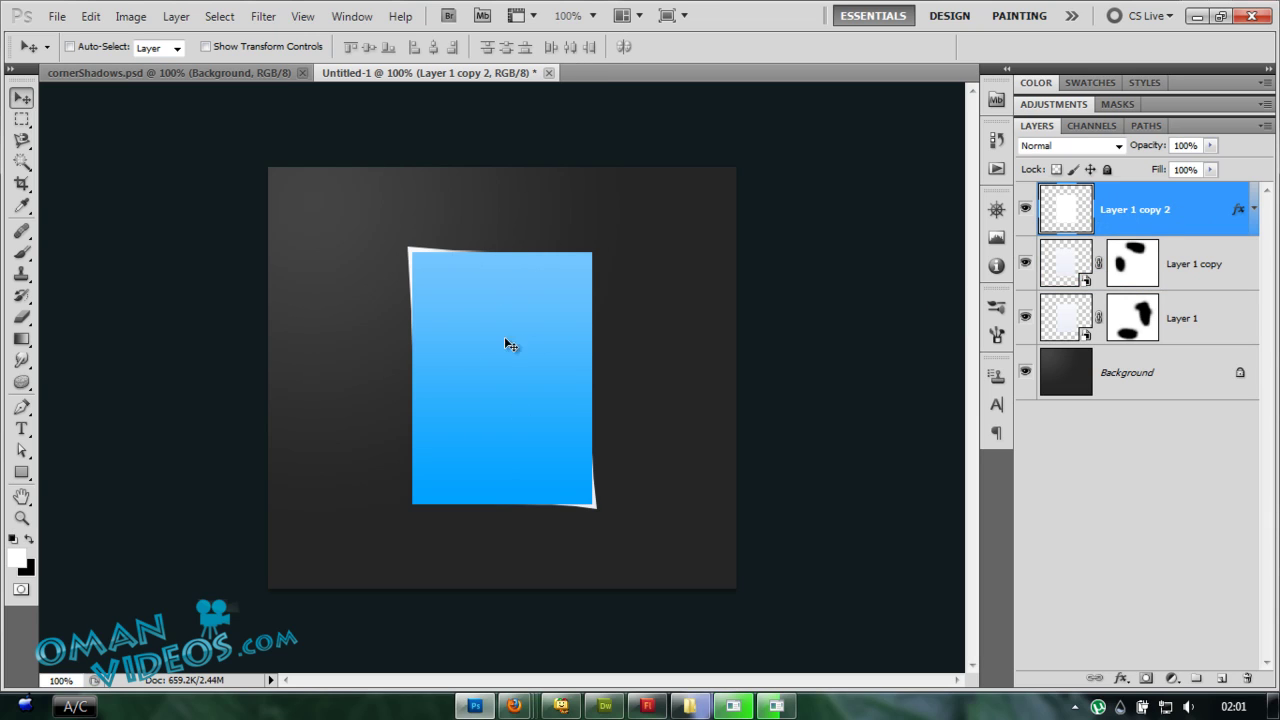
pyautogui.keyDown('ctrl'); pyautogui.click(1050, 212); pyautogui.keyUp('ctrl')
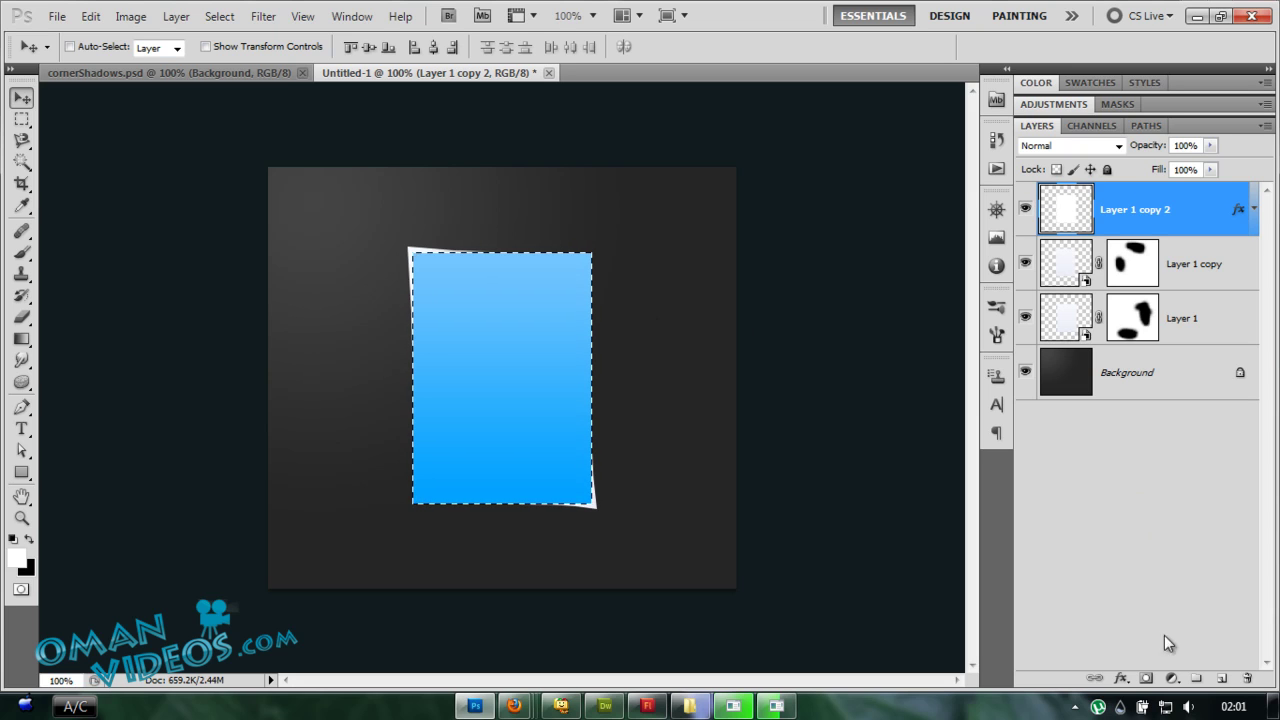
pyautogui.click(1220, 679)
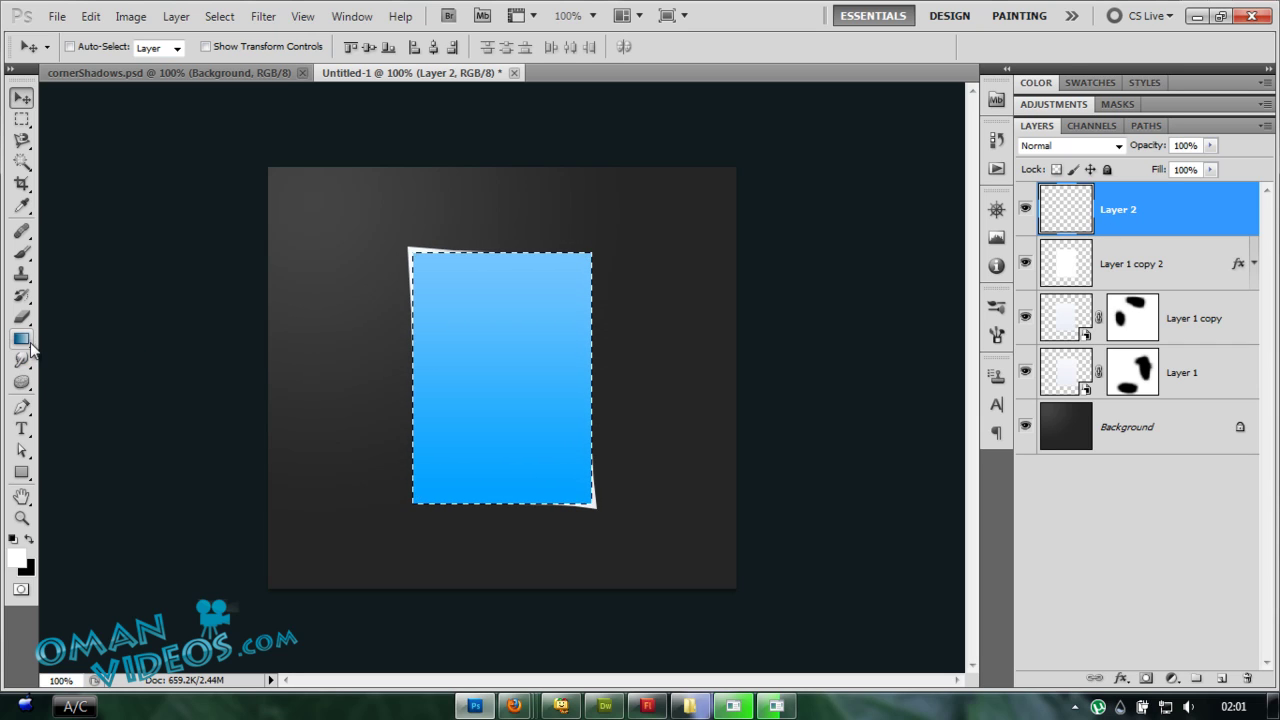
# Step: Draw a closed curved pen path around the card's top-left and open its Make Selection options
pyautogui.press('p')
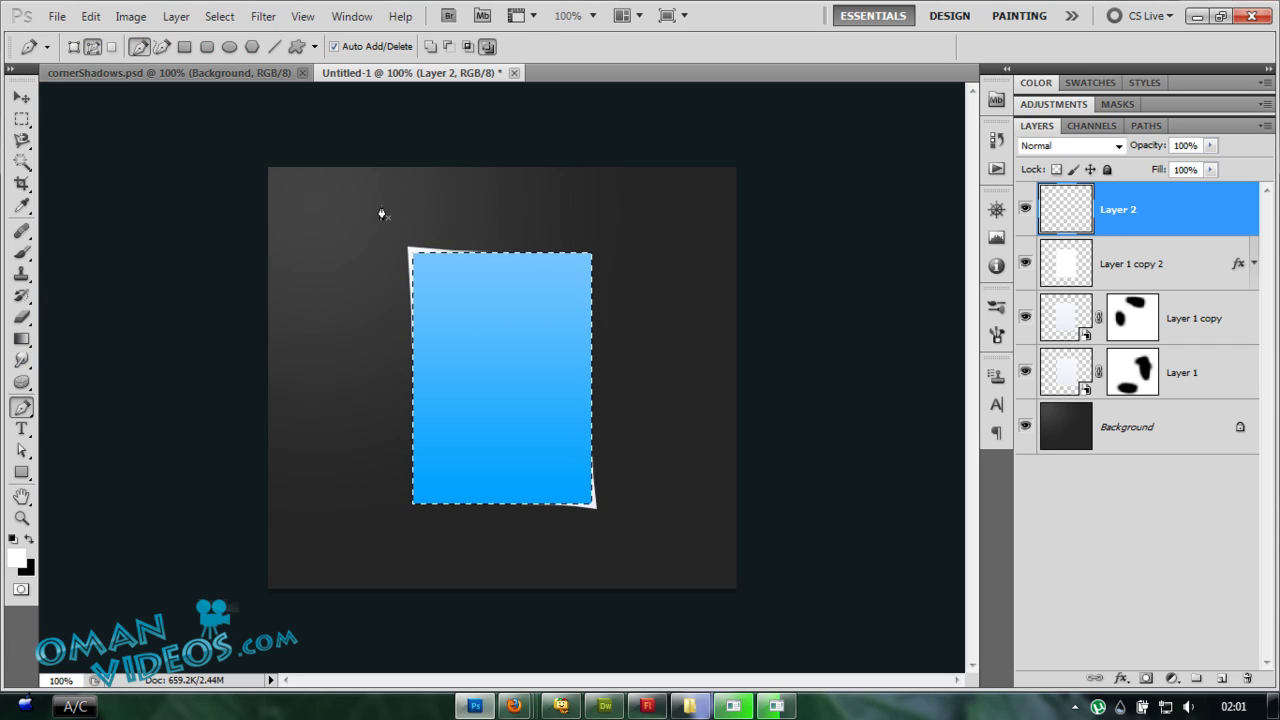
pyautogui.moveTo(389, 203); pyautogui.dragTo(410, 259)
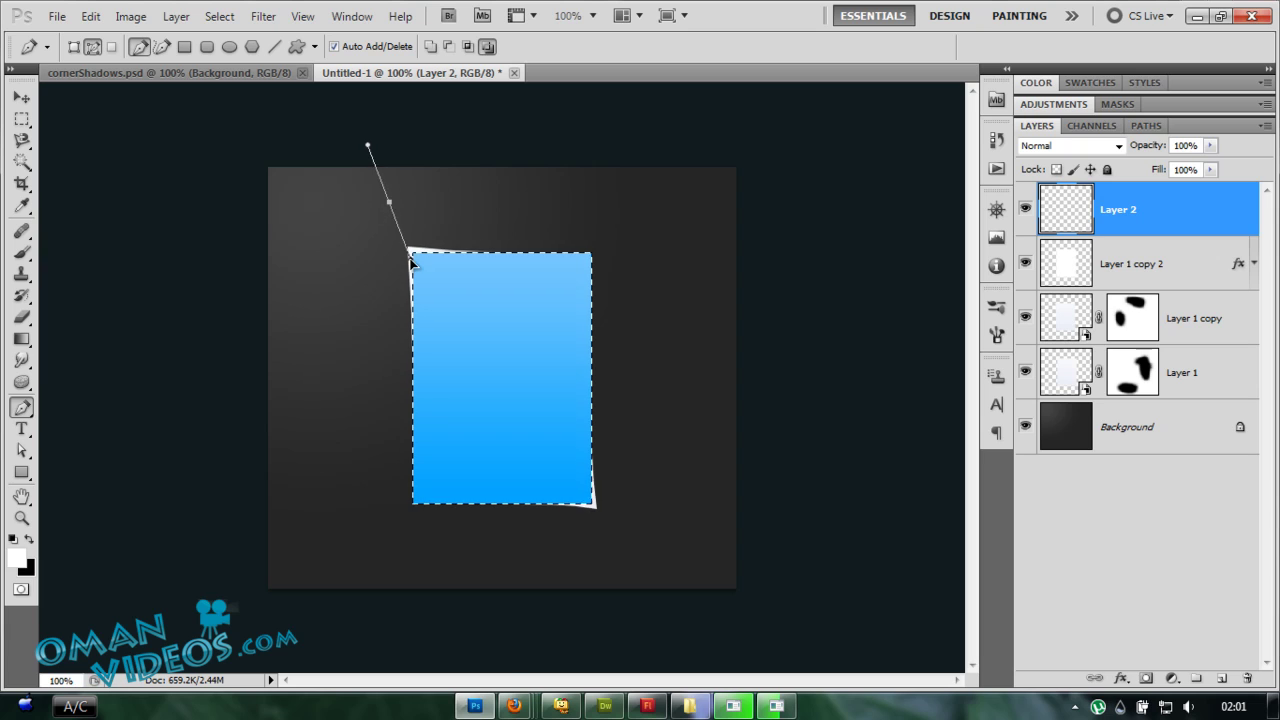
pyautogui.moveTo(643, 421); pyautogui.dragTo(777, 450)
pyautogui.keyDown('alt'); pyautogui.click(642, 420); pyautogui.keyUp('alt')
pyautogui.click(646, 568)
pyautogui.click(271, 546)
pyautogui.click(301, 347)
pyautogui.click(349, 255)
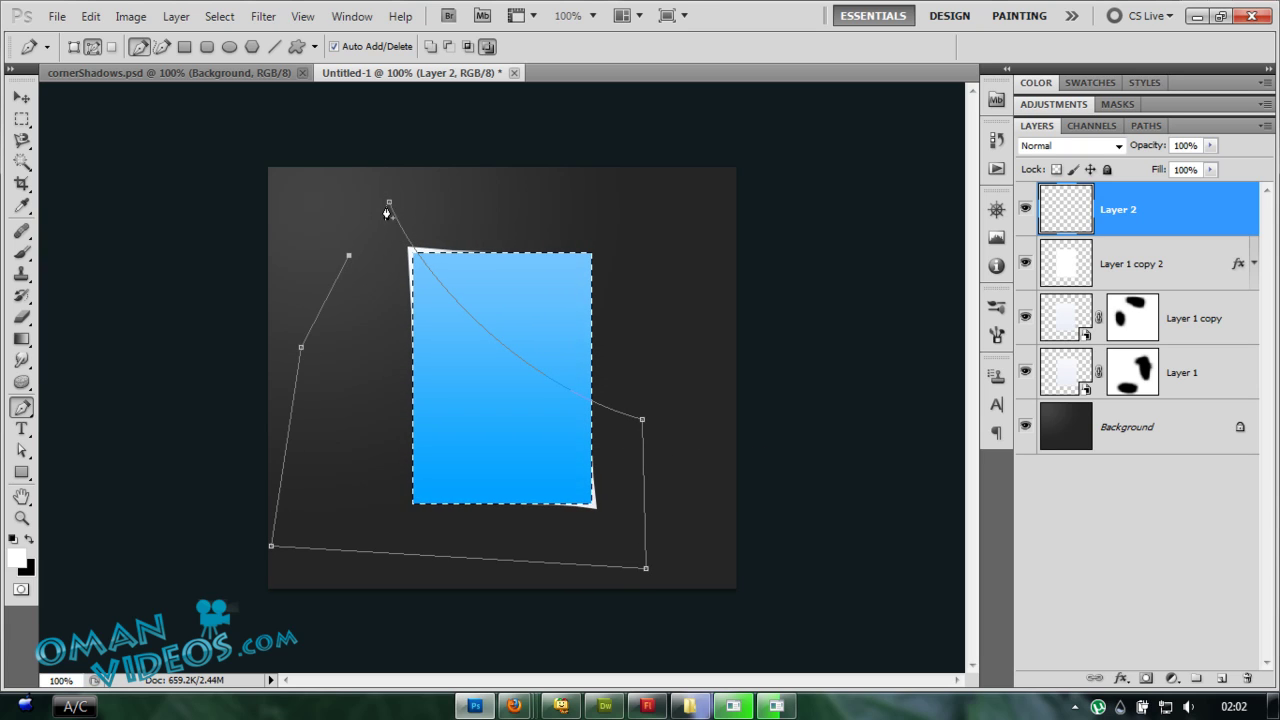
pyautogui.click(389, 205)
pyautogui.rightClick(521, 404)
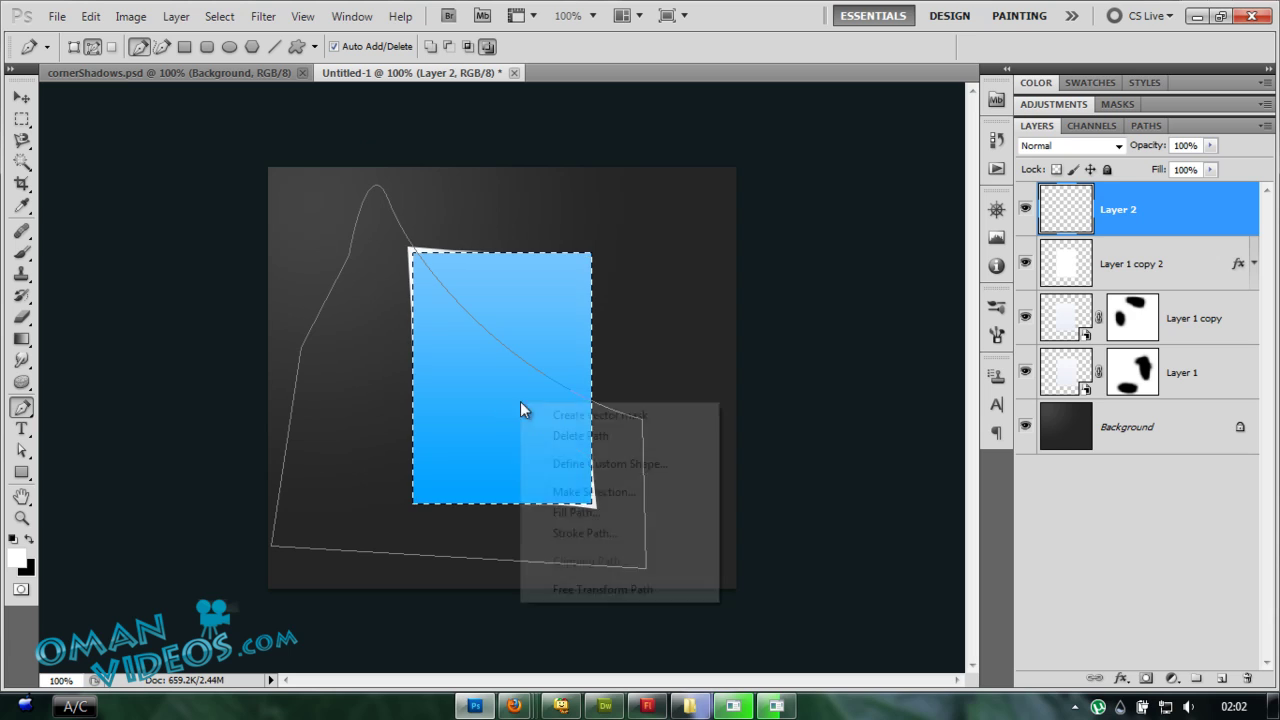
pyautogui.click(657, 490)
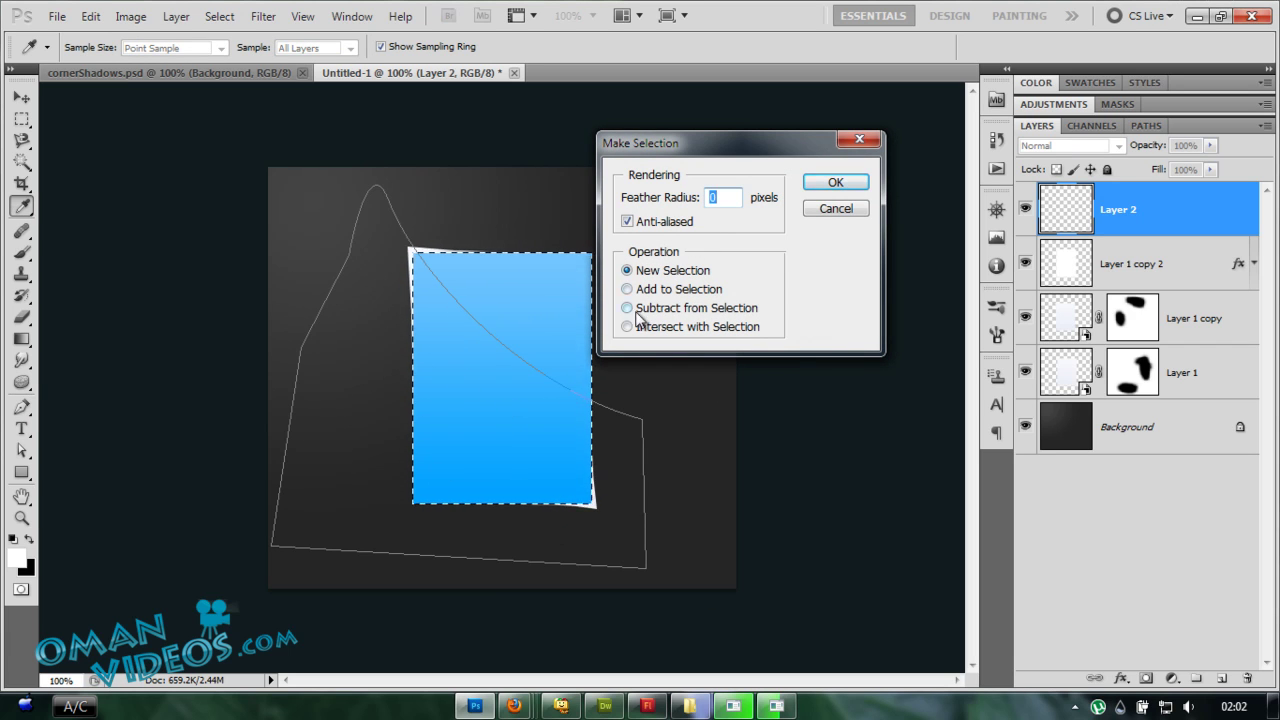
# Step: Subtract the path from the selection and sweep a white-to-transparent gradient across it, then deselect
pyautogui.click(697, 313)
pyautogui.click(849, 183)
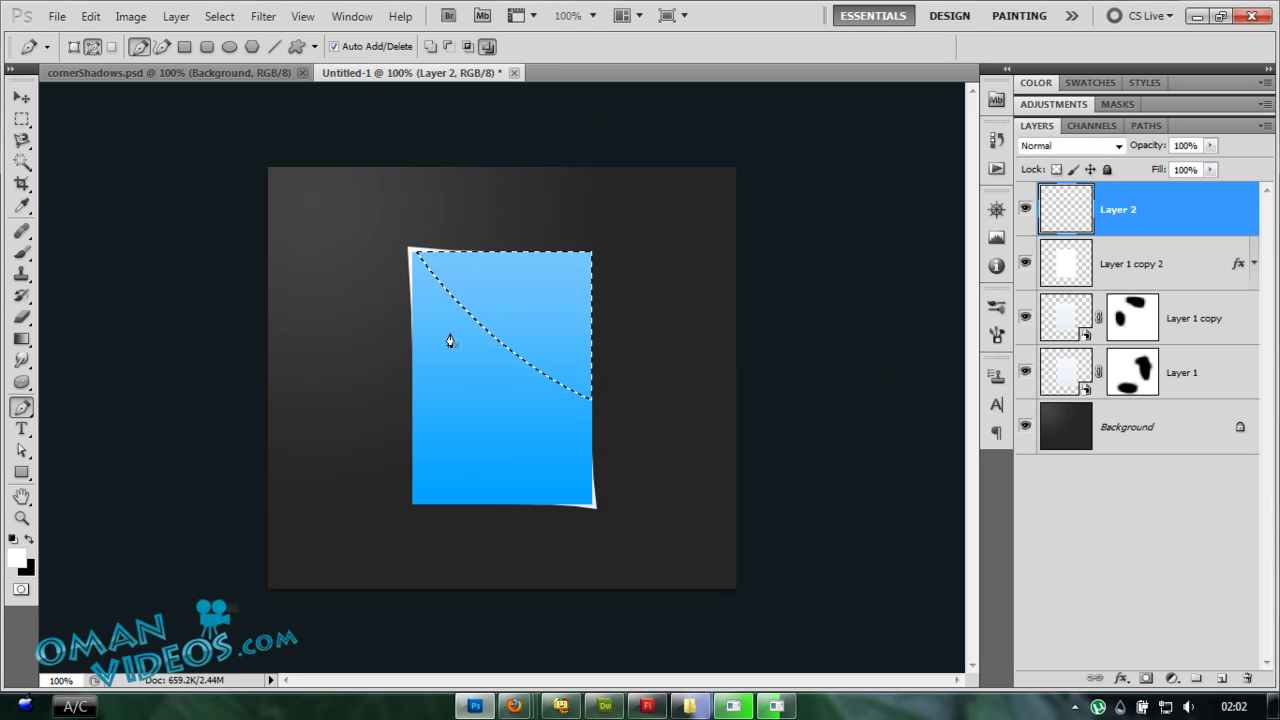
pyautogui.click(22, 340)
pyautogui.rightClick(425, 286)
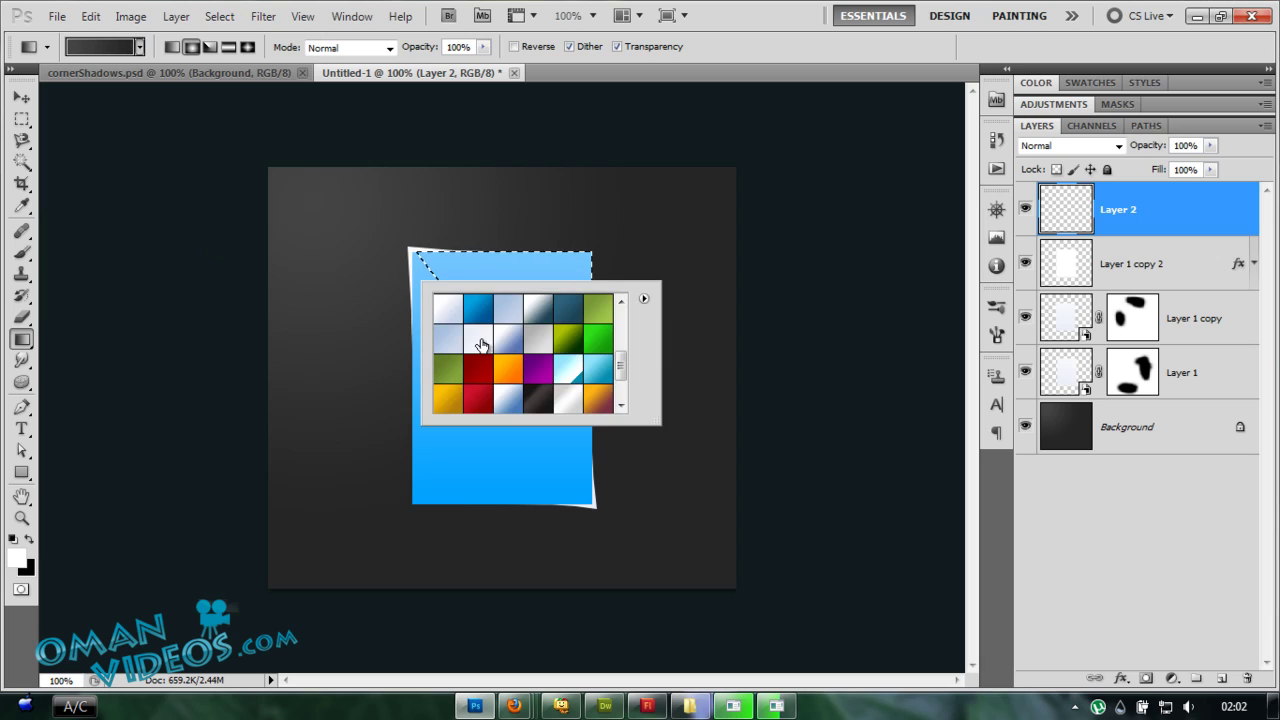
pyautogui.click(477, 318)
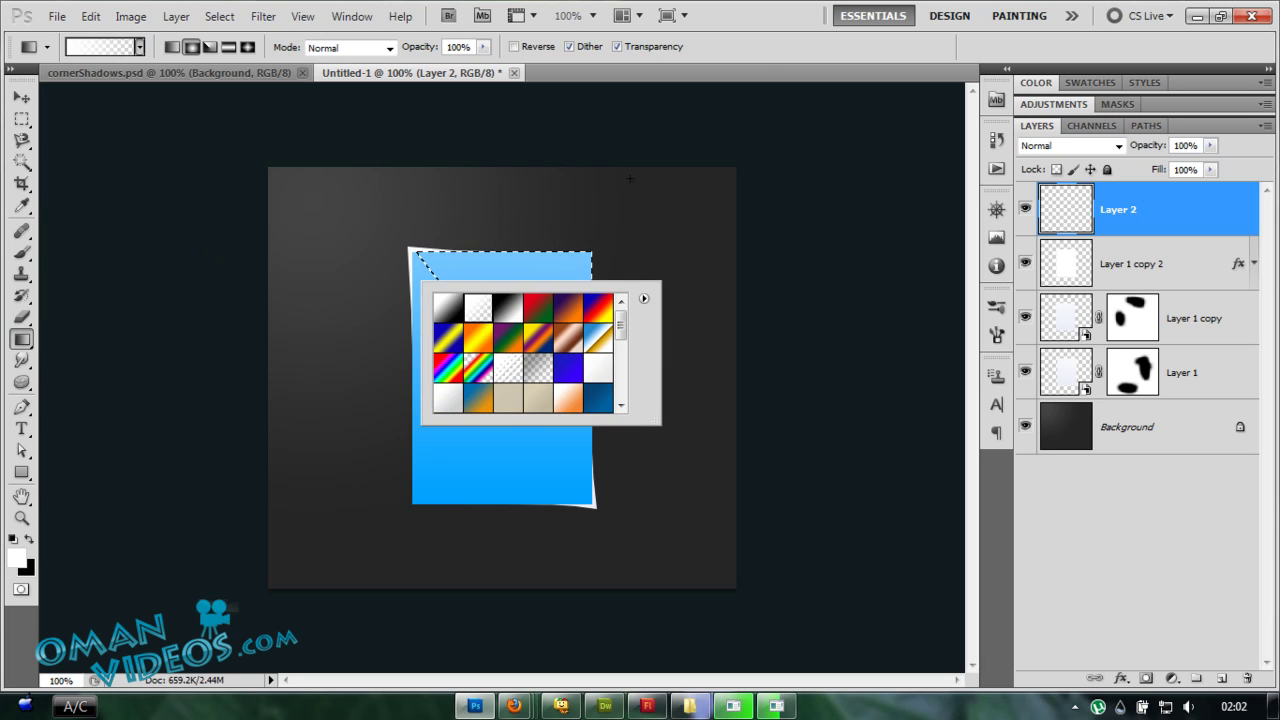
pyautogui.click(757, 72)
pyautogui.moveTo(469, 384); pyautogui.dragTo(531, 303)
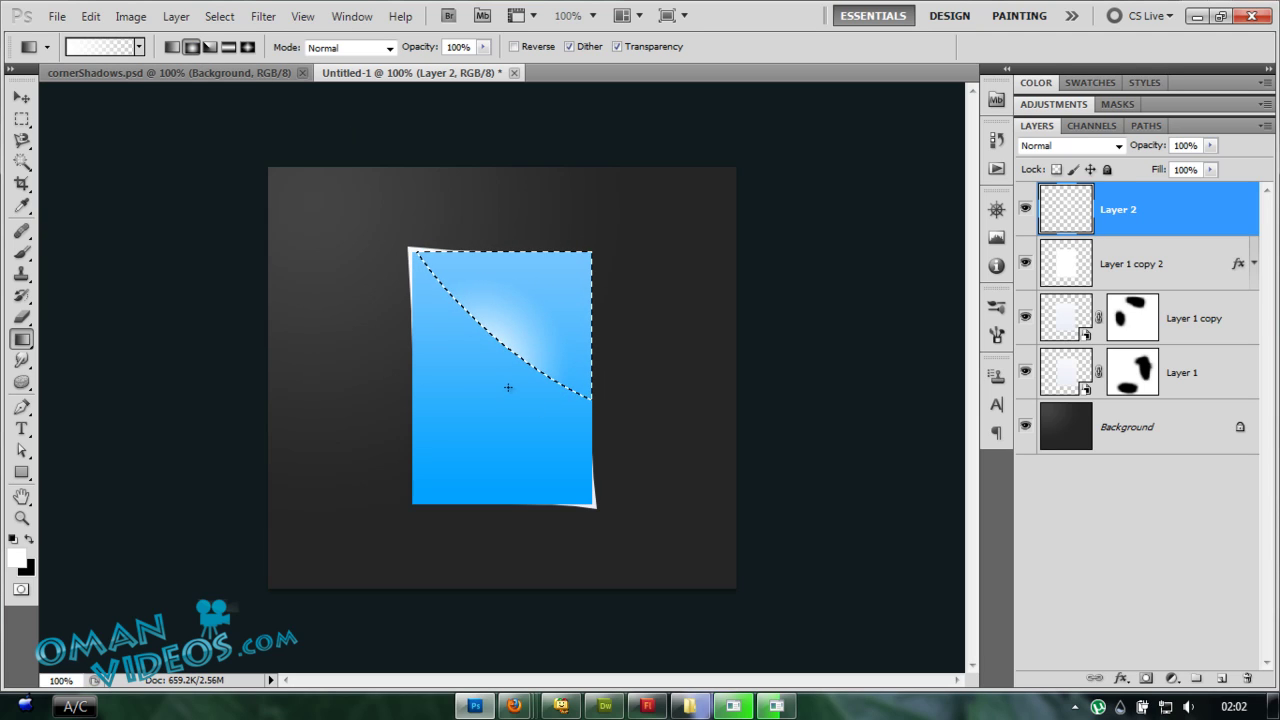
pyautogui.hotkey('ctrl', 'd')
# Step: Set Layer 2's blend mode to Overlay at 33% opacity
pyautogui.press('v')
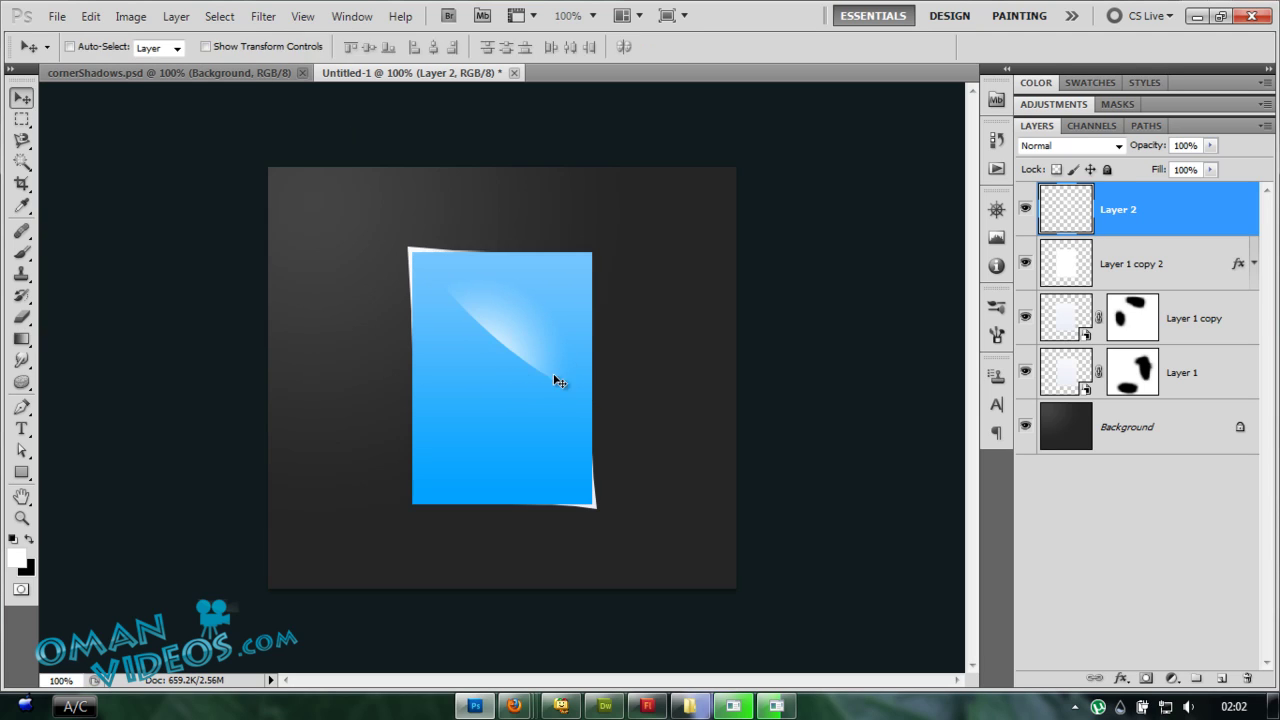
pyautogui.click(1068, 145)
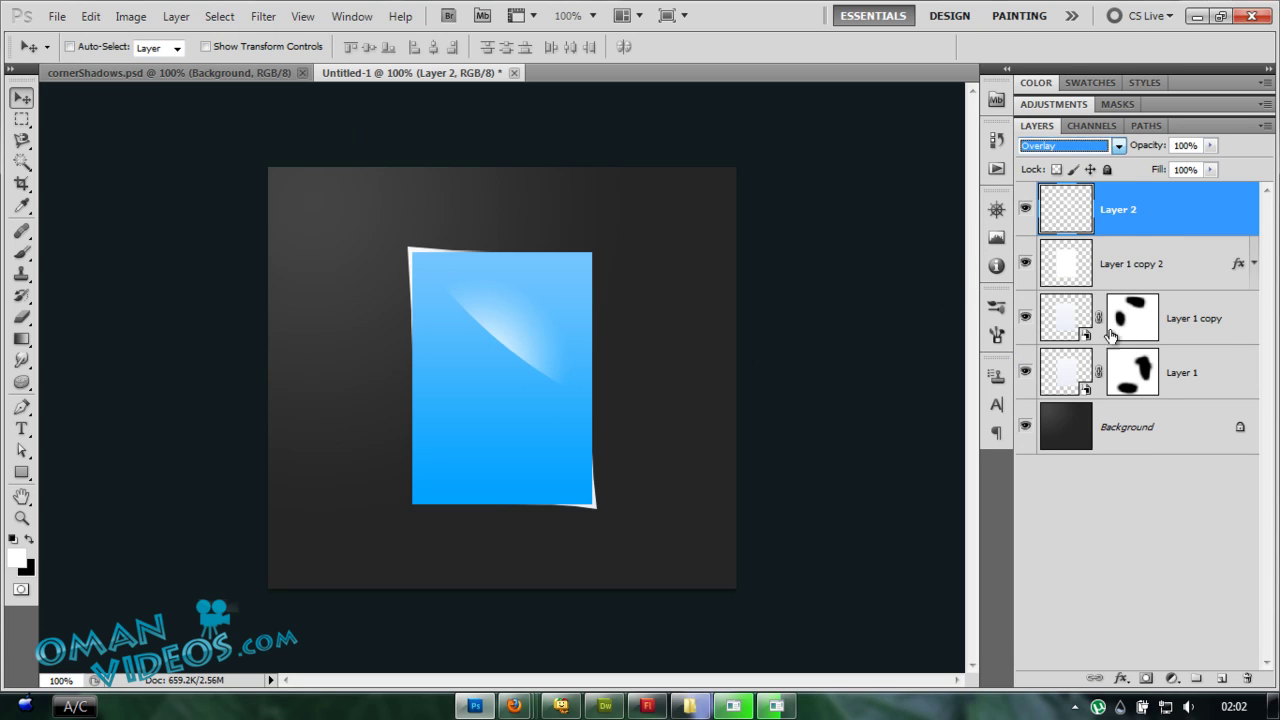
pyautogui.click(1062, 396)
pyautogui.moveTo(1142, 156); pyautogui.dragTo(1091, 158)
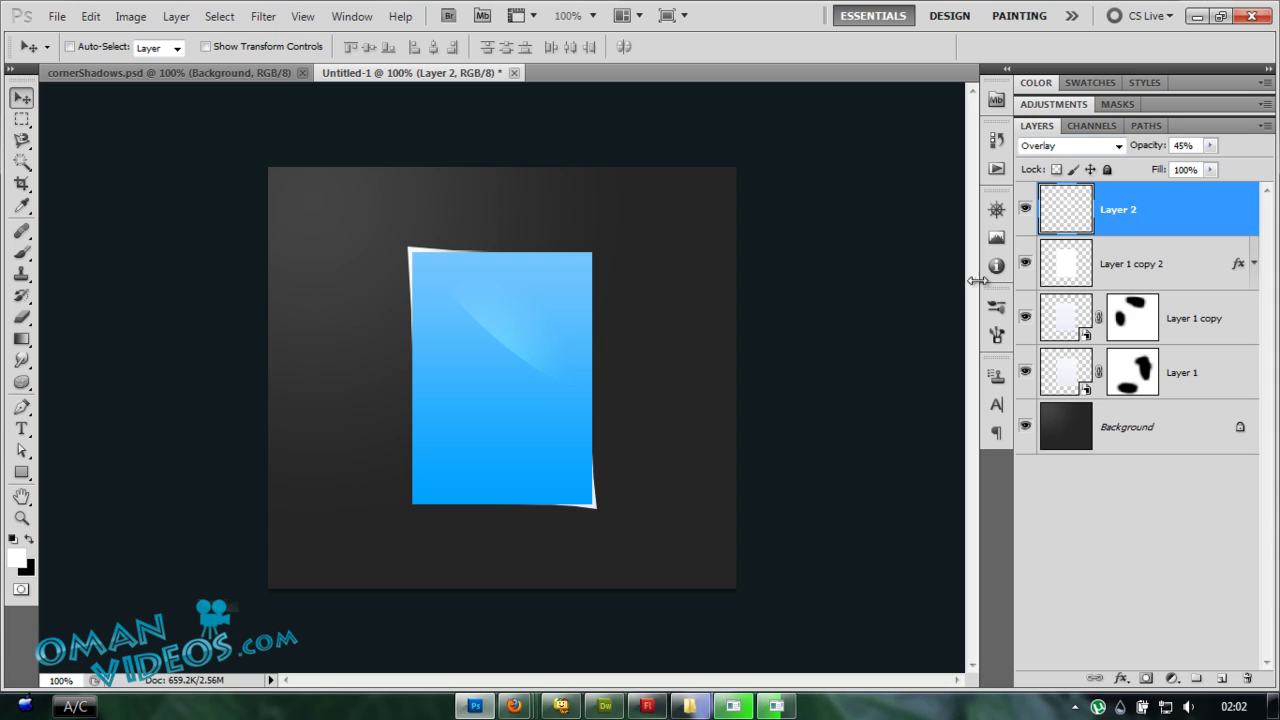
pyautogui.moveTo(1142, 158); pyautogui.dragTo(1124, 153)
# Step: Type the two-line title 'my' / 'nootebook' on the blue sheet
pyautogui.press('t')
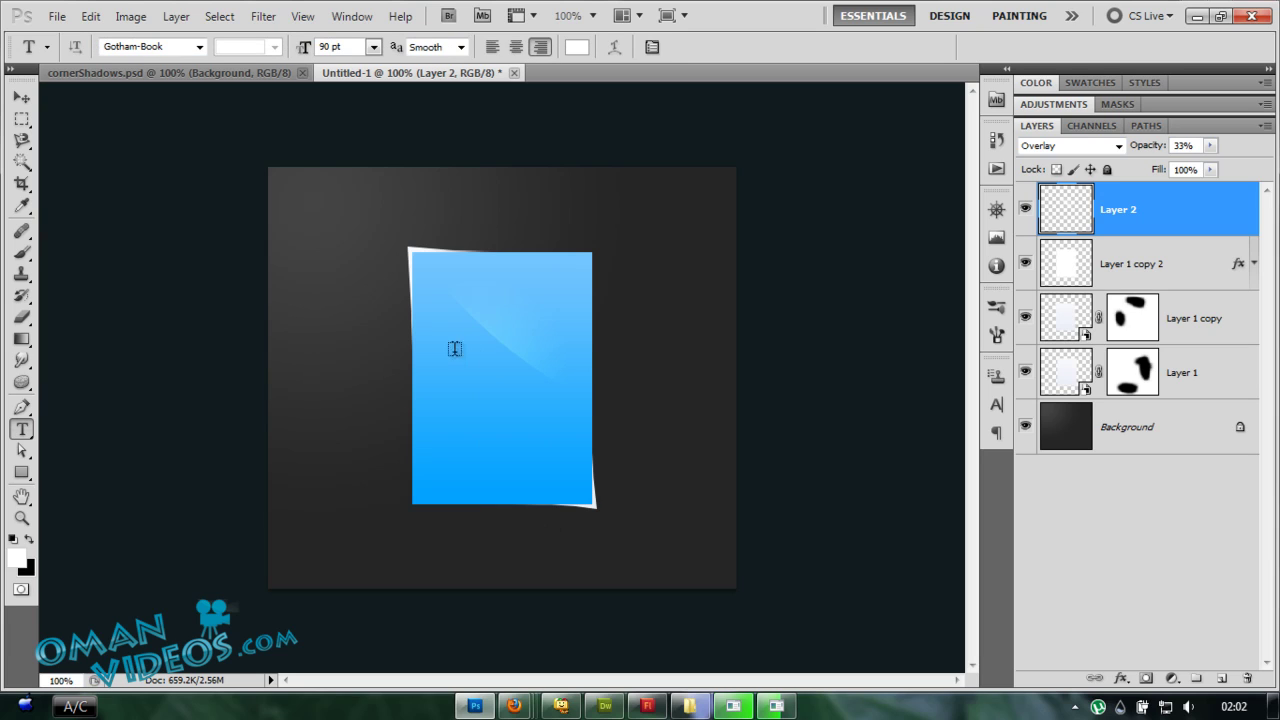
pyautogui.click(452, 342)
pyautogui.write('my')
pyautogui.press('Return')
pyautogui.write('noote')
pyautogui.write('book')
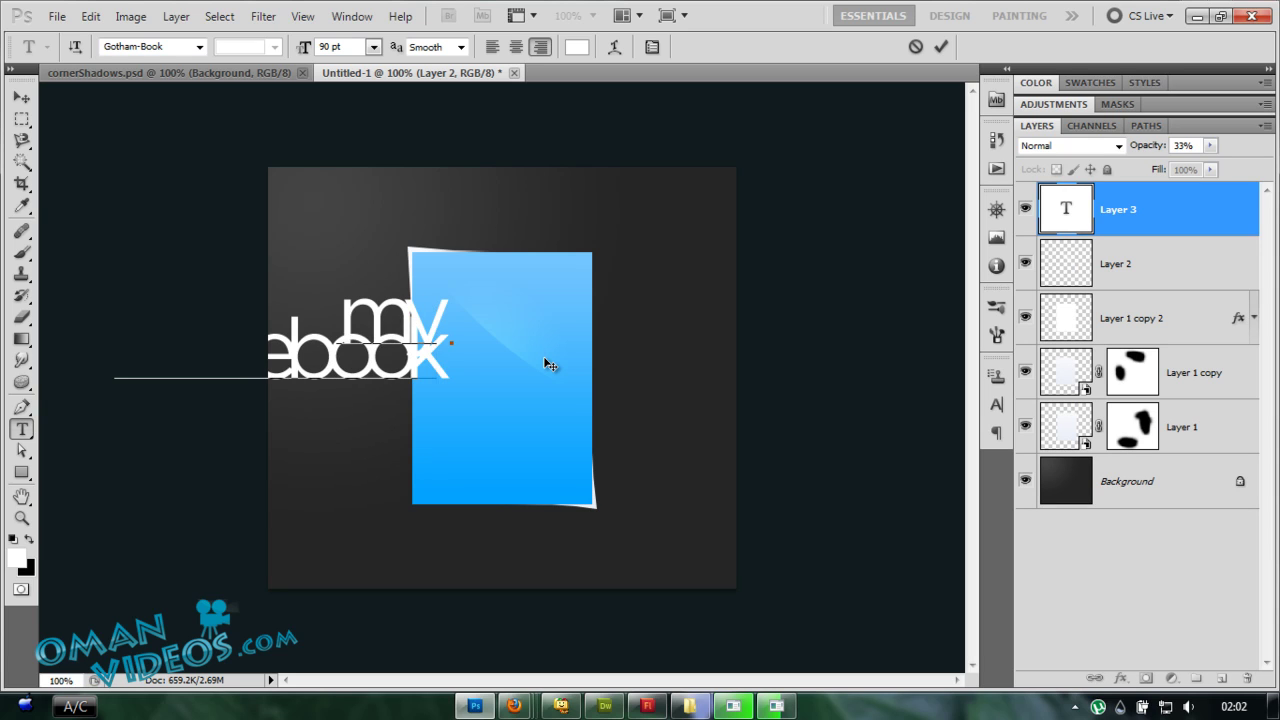
# Step: Resize the title text to 64 pt and fine-tune the spacing between its lines
pyautogui.hotkey('ctrl', 'a')
pyautogui.hotkey('alt', 'Down')
pyautogui.hotkey('alt', 'Down')
pyautogui.hotkey('alt', 'Down')
pyautogui.hotkey('alt', 'Down')
pyautogui.hotkey('ctrl', 'shift', ',')
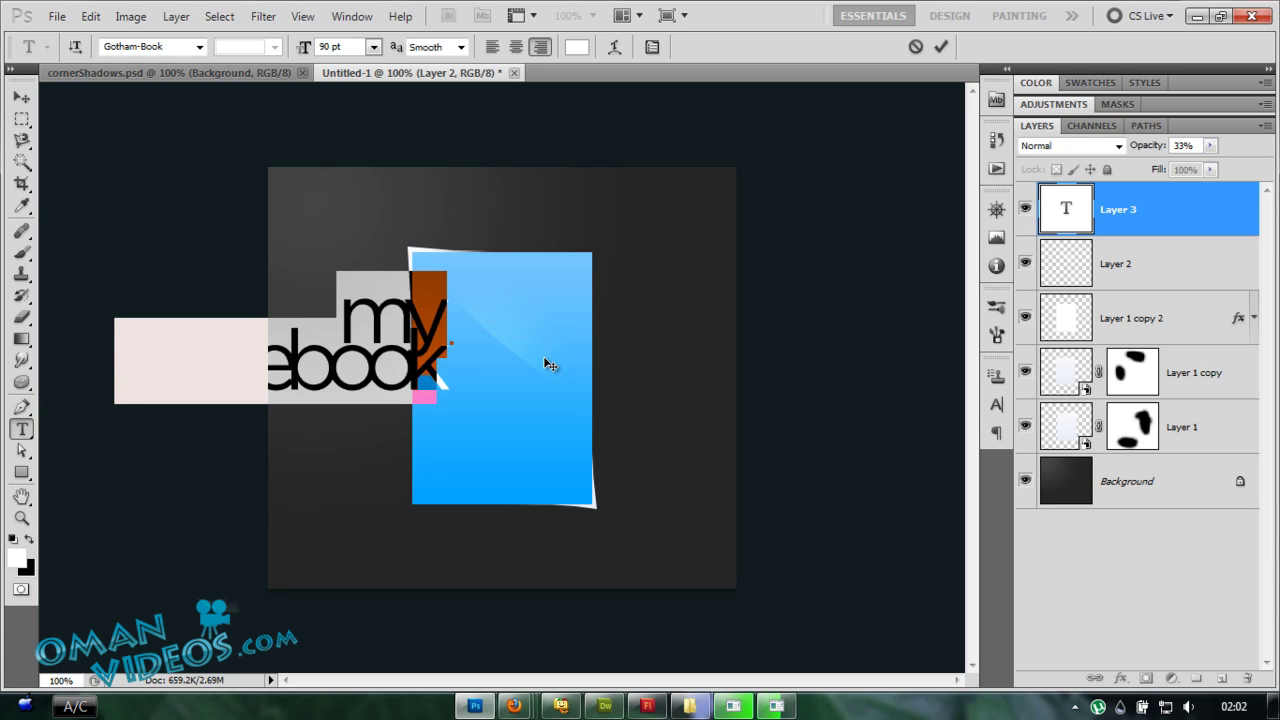
pyautogui.hotkey('ctrl', 'shift', ',')
pyautogui.hotkey('ctrl', 'shift', ',')
pyautogui.hotkey('ctrl', 'shift', ',')
pyautogui.hotkey('ctrl', 'shift', ',')
pyautogui.hotkey('ctrl', 'shift', ',')
pyautogui.hotkey('ctrl', 'shift', ',')
pyautogui.hotkey('ctrl', 'shift', ',')
pyautogui.hotkey('ctrl', 'shift', ',')
pyautogui.hotkey('ctrl', 'shift', ',')
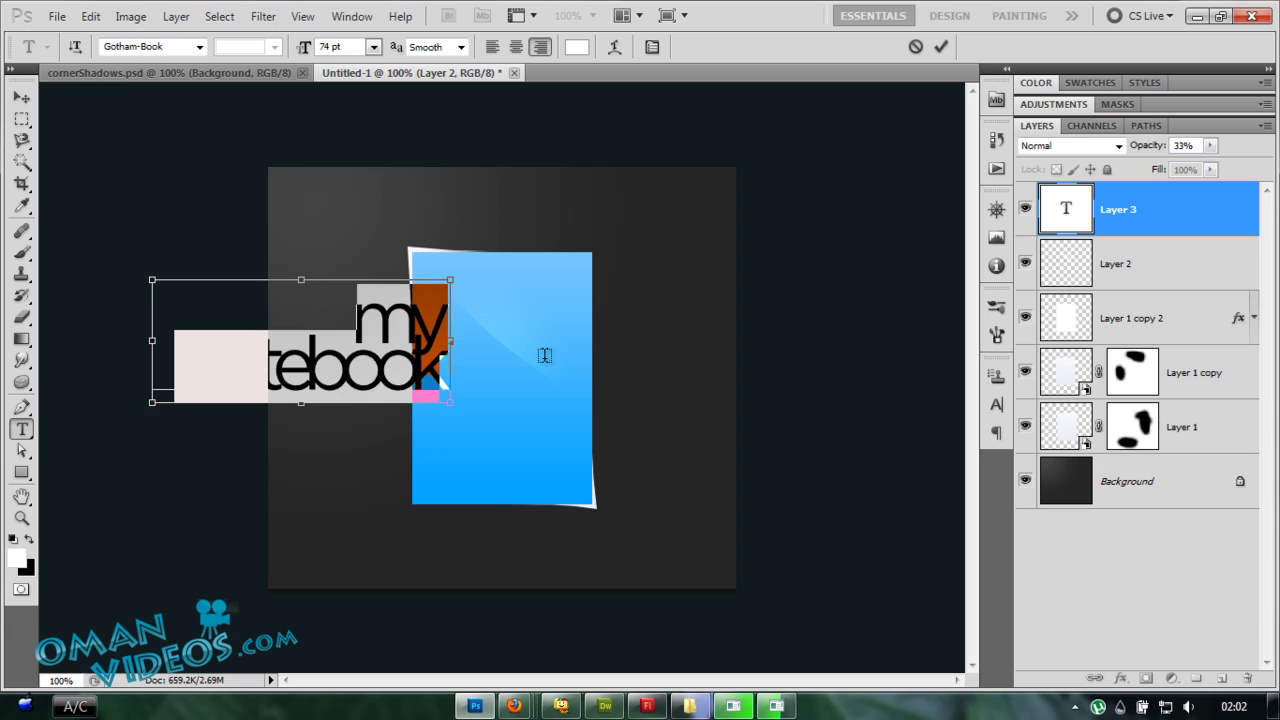
pyautogui.hotkey('ctrl', 'shift', ',')
pyautogui.hotkey('ctrl', 'shift', ',')
pyautogui.hotkey('ctrl', 'shift', ',')
pyautogui.hotkey('ctrl', 'shift', ',')
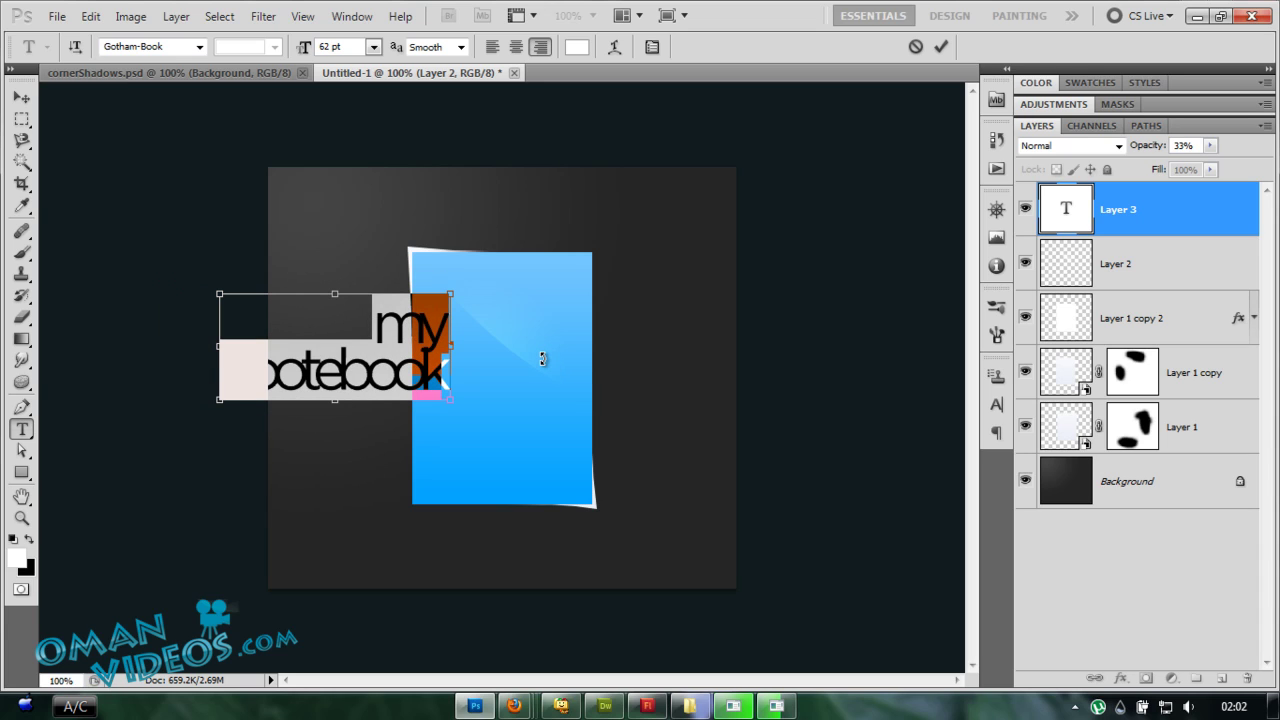
pyautogui.hotkey('ctrl', 'shift', ',')
pyautogui.hotkey('ctrl', 'shift', ',')
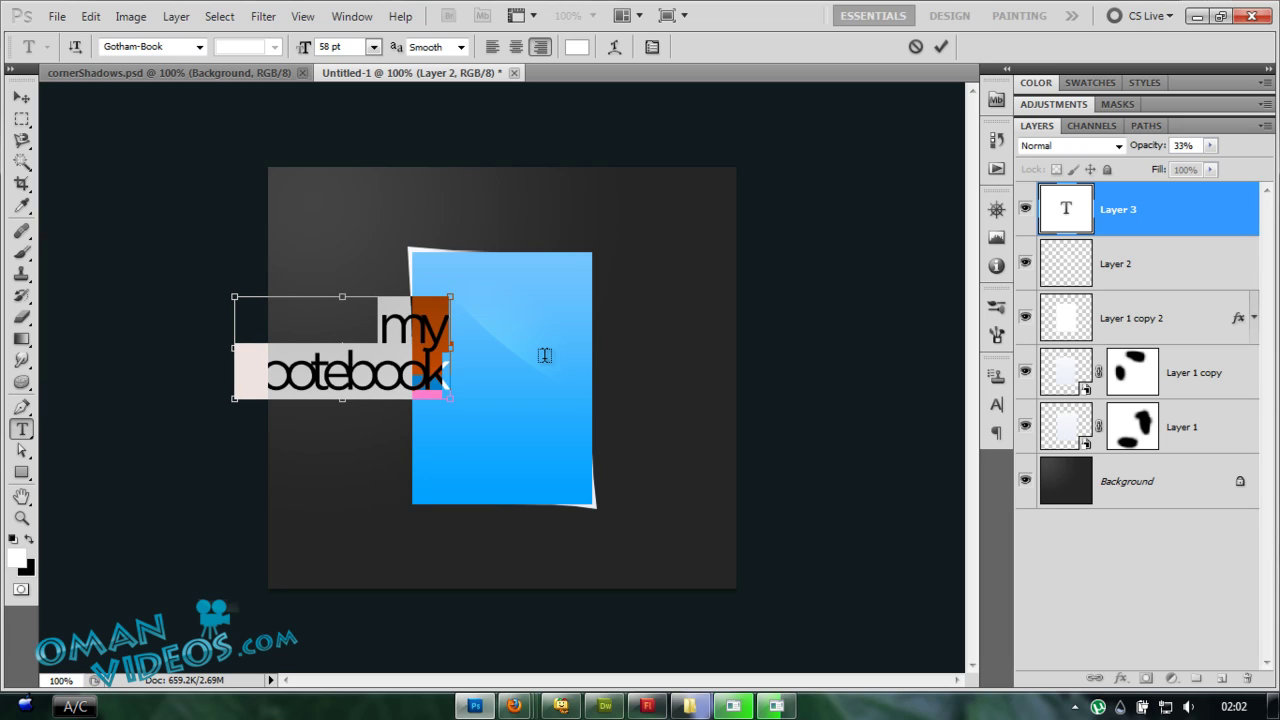
pyautogui.hotkey('ctrl', 'shift', '.')
pyautogui.hotkey('ctrl', 'shift', '.')
pyautogui.hotkey('ctrl', 'shift', '.')
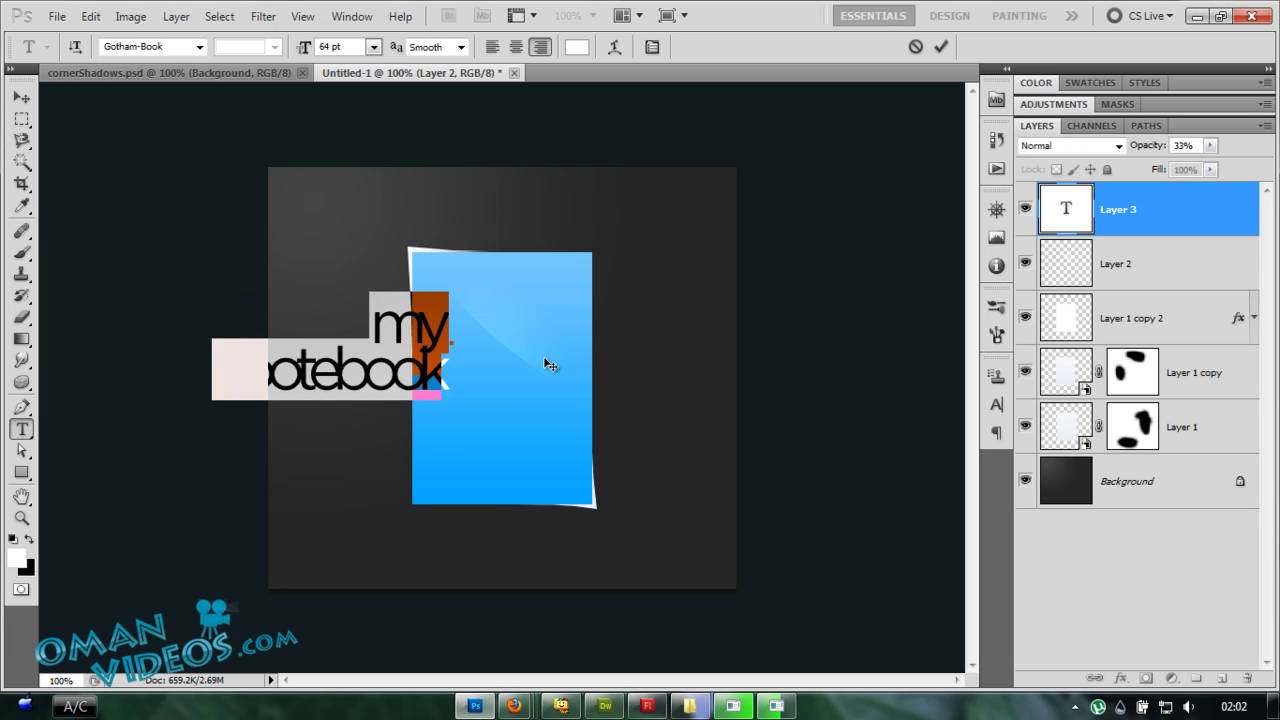
pyautogui.hotkey('alt', 'Up')
pyautogui.hotkey('alt', 'Up')
pyautogui.hotkey('alt', 'Up')
pyautogui.hotkey('alt', 'Up')
pyautogui.hotkey('alt', 'Up')
pyautogui.hotkey('alt', 'Up')
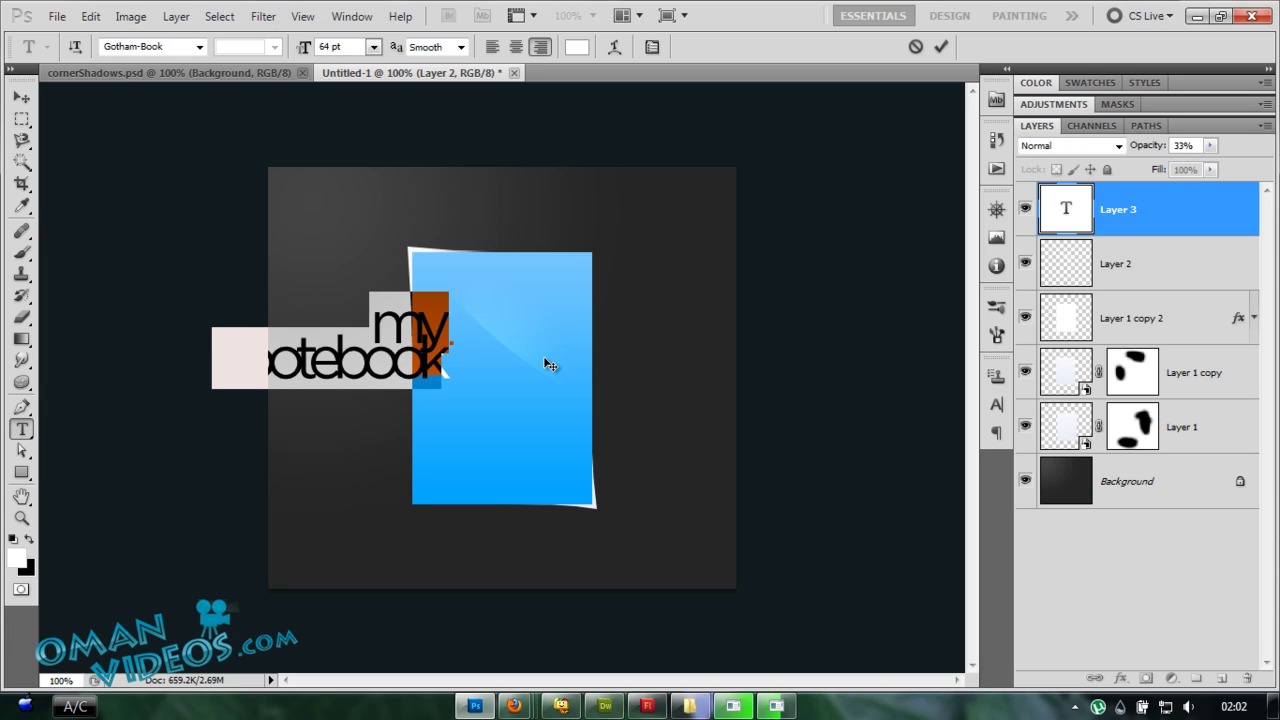
pyautogui.hotkey('alt', 'Down')
pyautogui.hotkey('alt', 'Down')
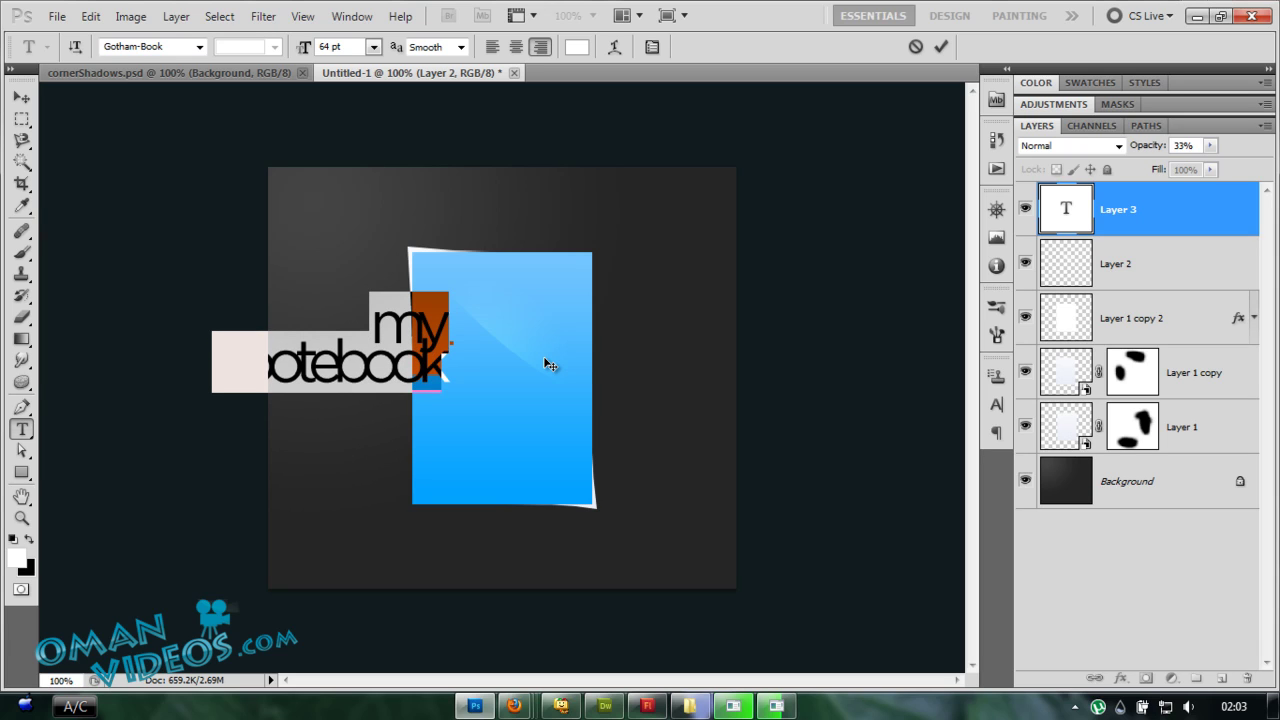
pyautogui.hotkey('alt', 'Down')
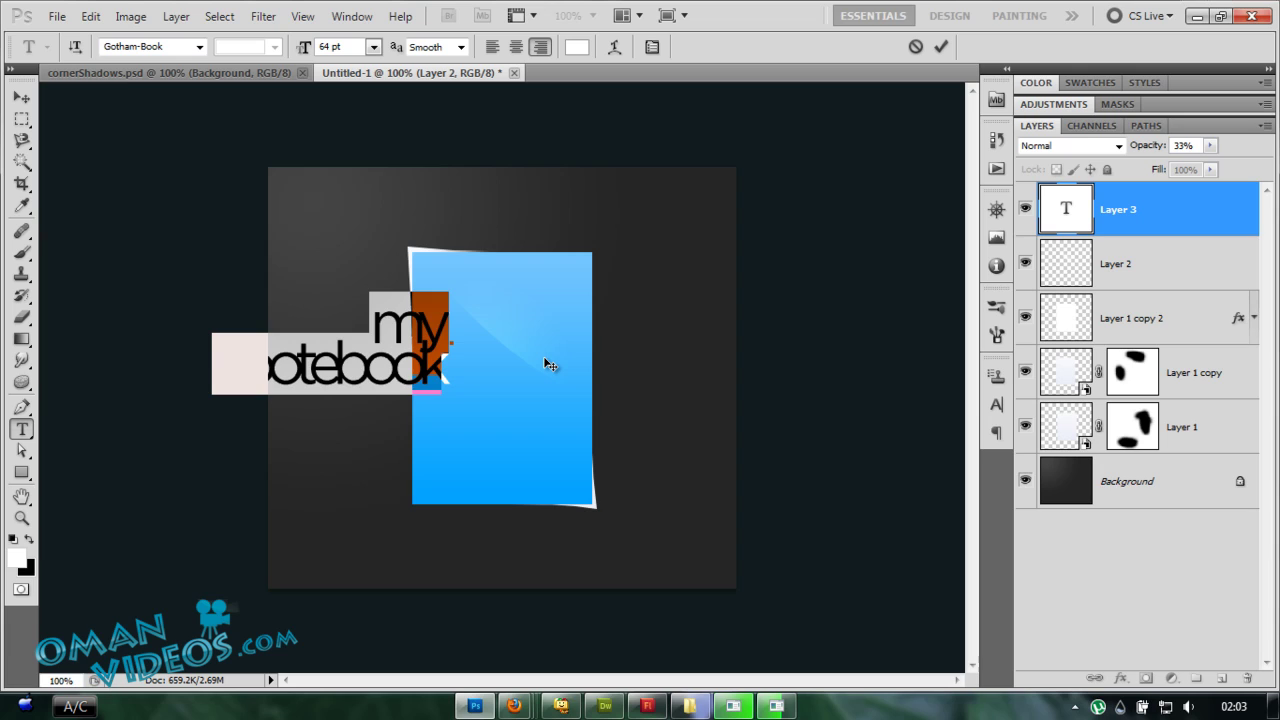
pyautogui.hotkey('alt', 'Up')
pyautogui.hotkey('alt', 'Up')
pyautogui.press('Left')
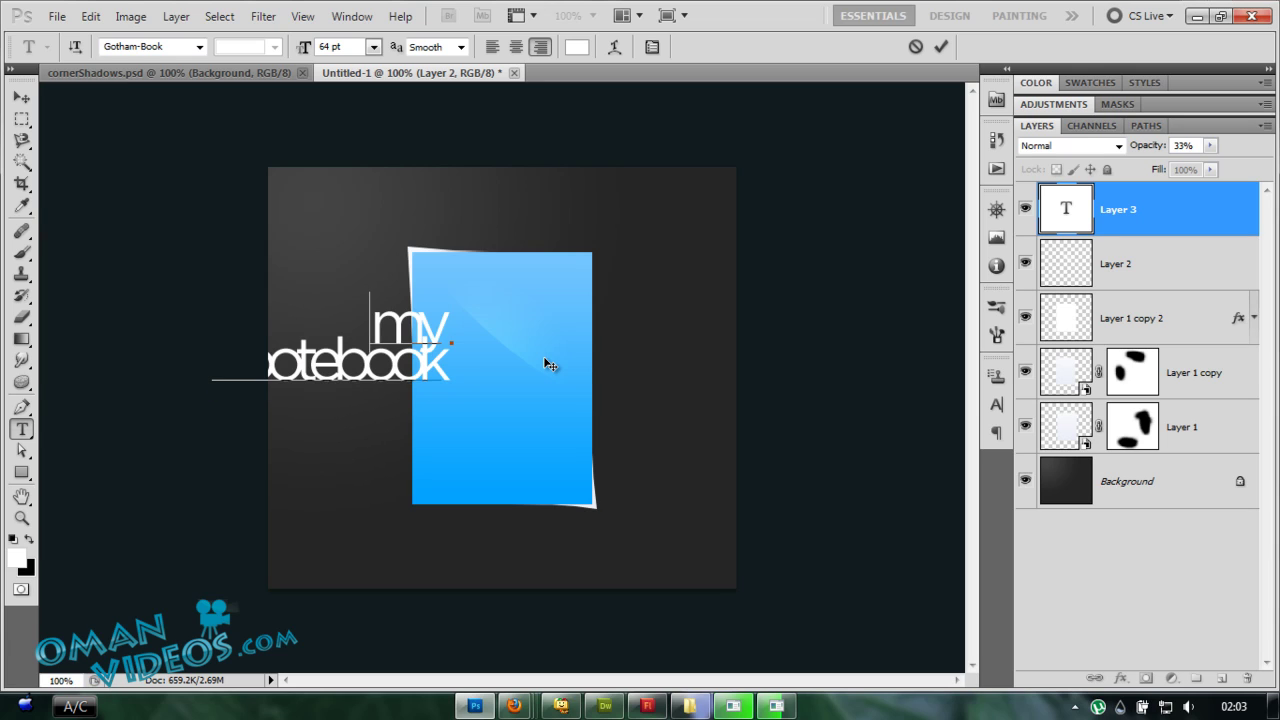
pyautogui.hotkey('shift', 'End')
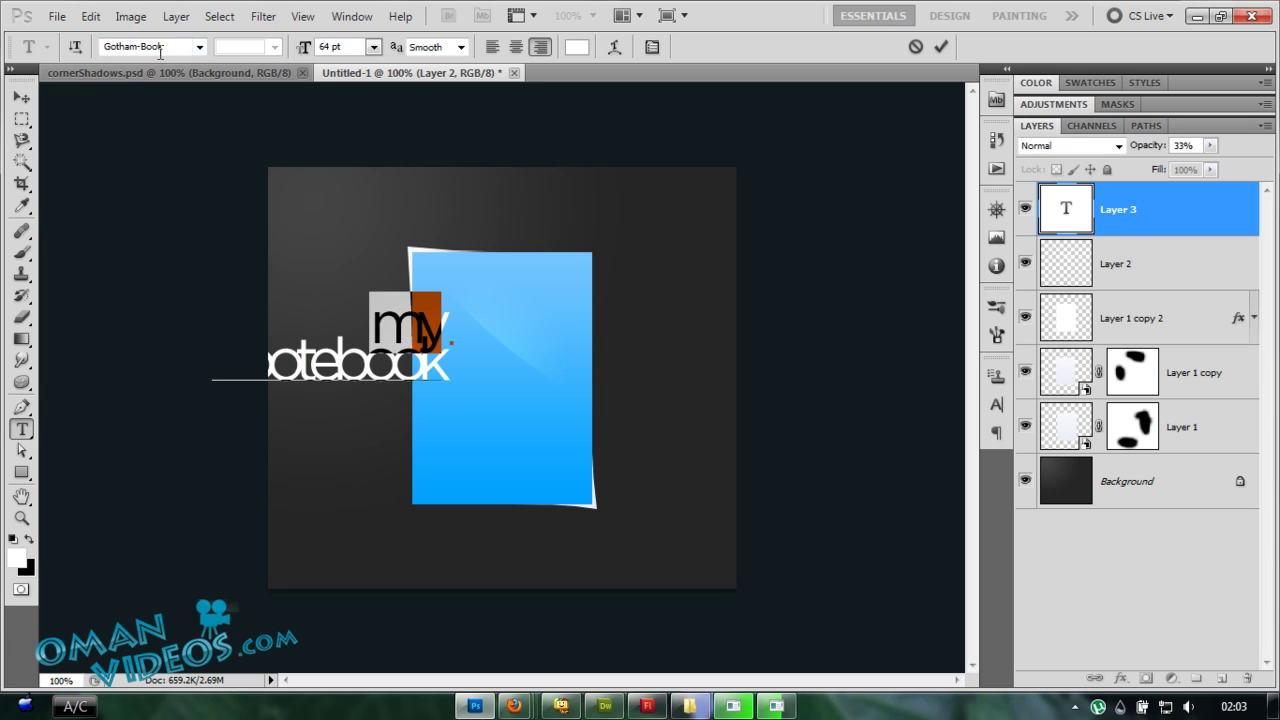
# Step: Set the 'nootebook' line in Gotham-Bold
pyautogui.click(376, 386)
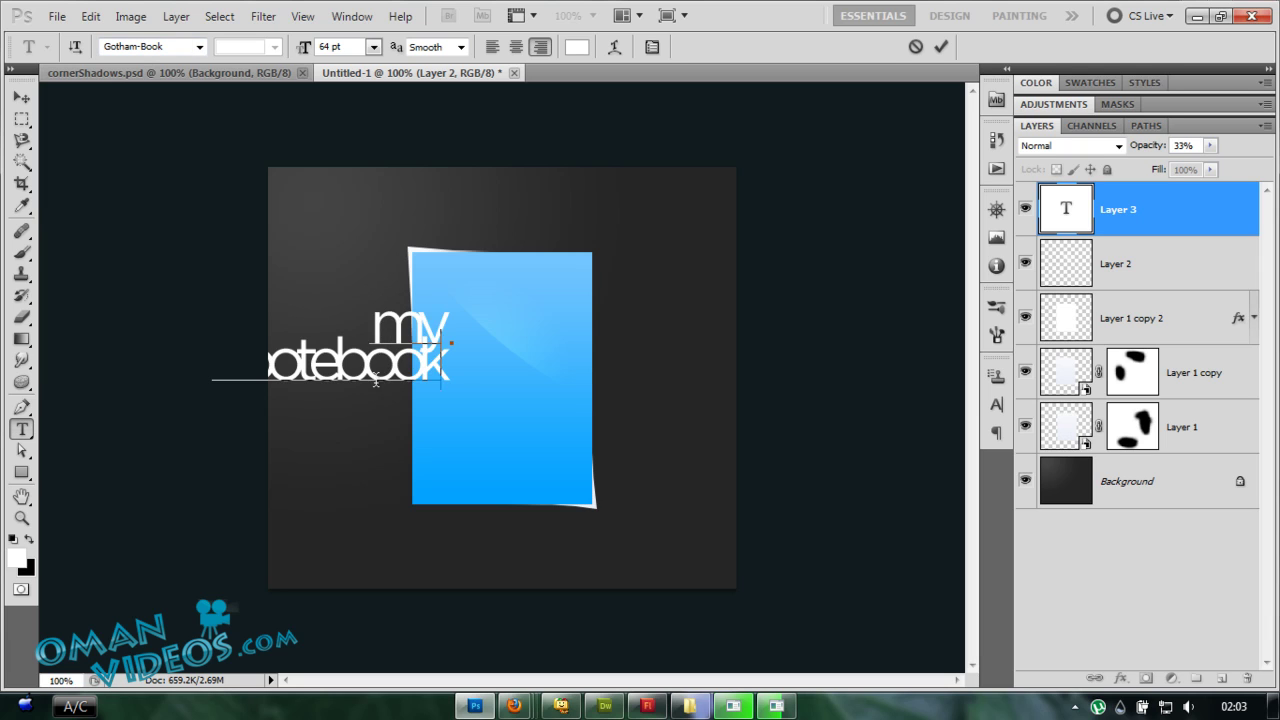
pyautogui.doubleClick(376, 378)
pyautogui.click(199, 46)
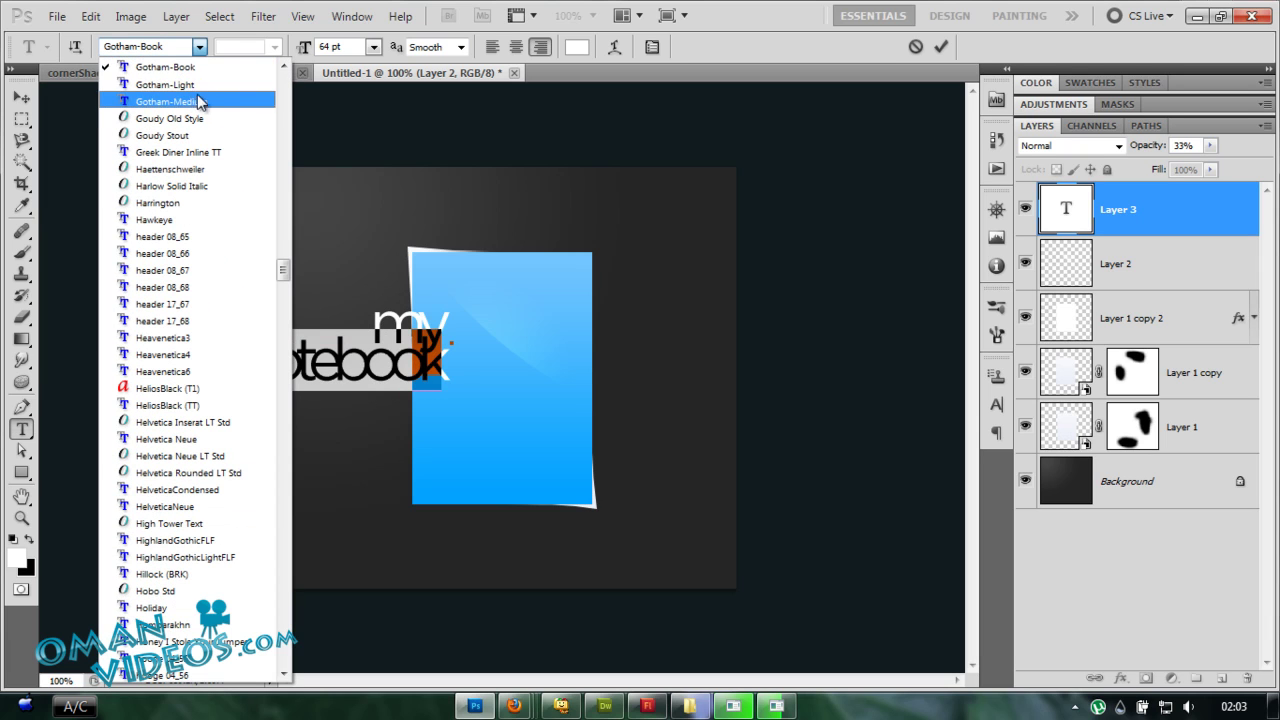
pyautogui.press('Up')
pyautogui.press('Up')
pyautogui.press('Return')
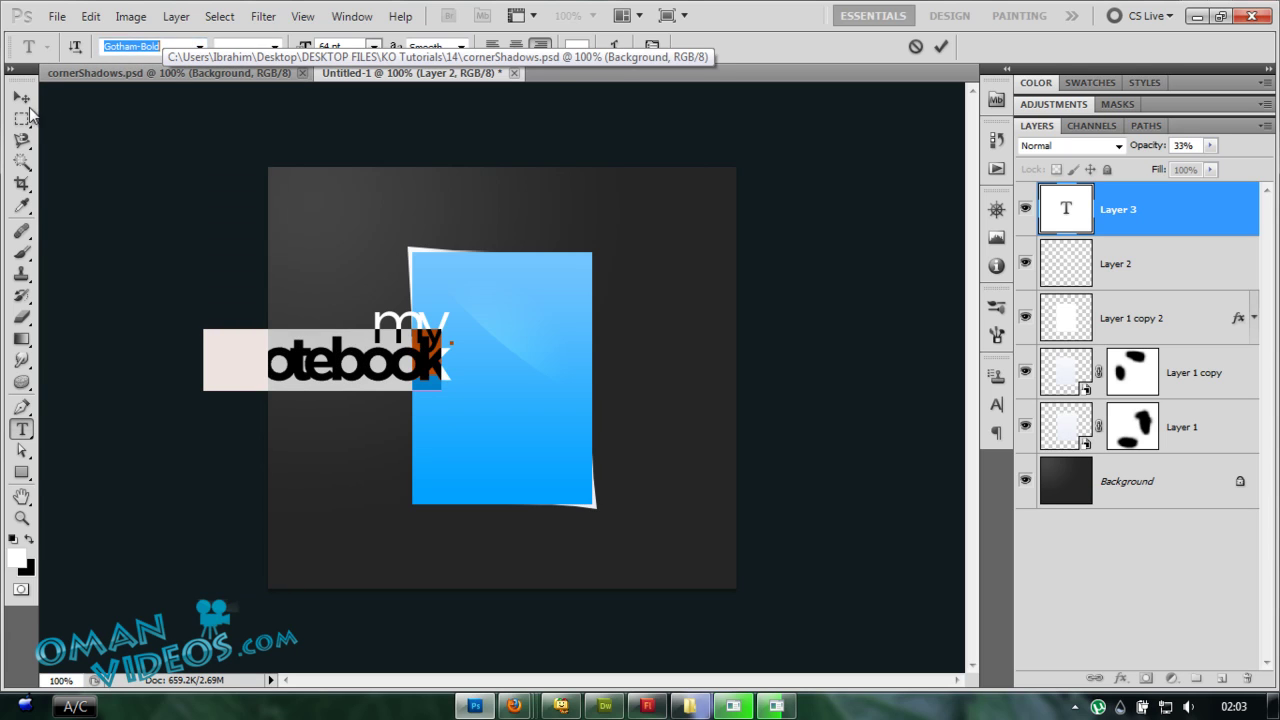
# Step: Commit the text and move the white title onto the blue cover
pyautogui.hotkey('ctrl', 'Return')
pyautogui.moveTo(417, 423); pyautogui.dragTo(550, 455)
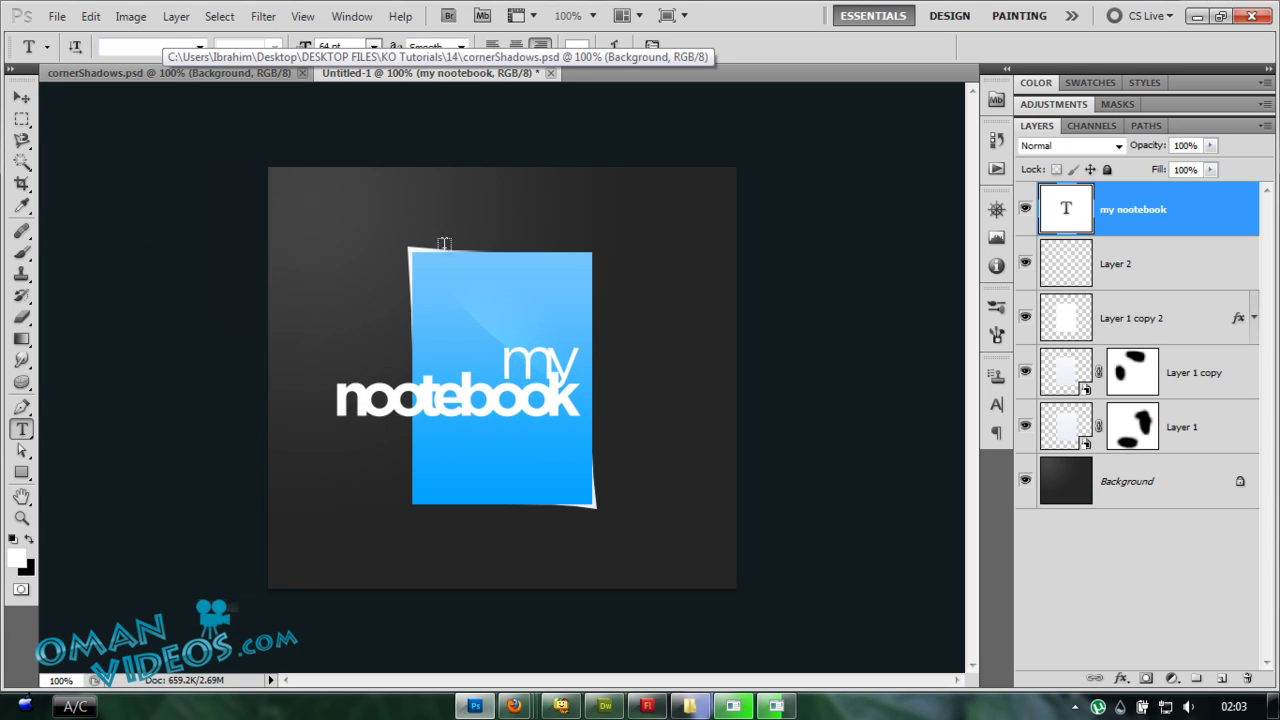
pyautogui.press('v')
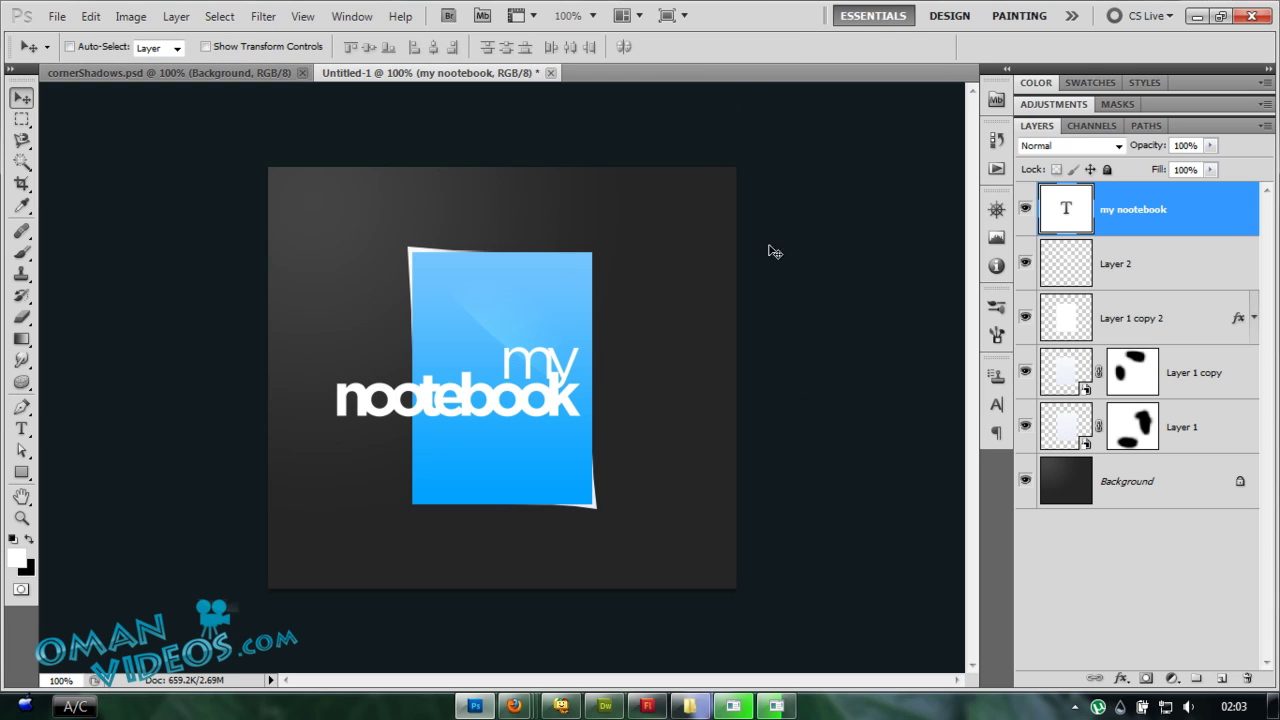
pyautogui.hotkey('ctrl', 't')
# Step: Shrink the title slightly and delete the extra 'o' so it reads 'my notebook'
pyautogui.moveTo(333, 326); pyautogui.dragTo(418, 405)
pyautogui.press('Return')
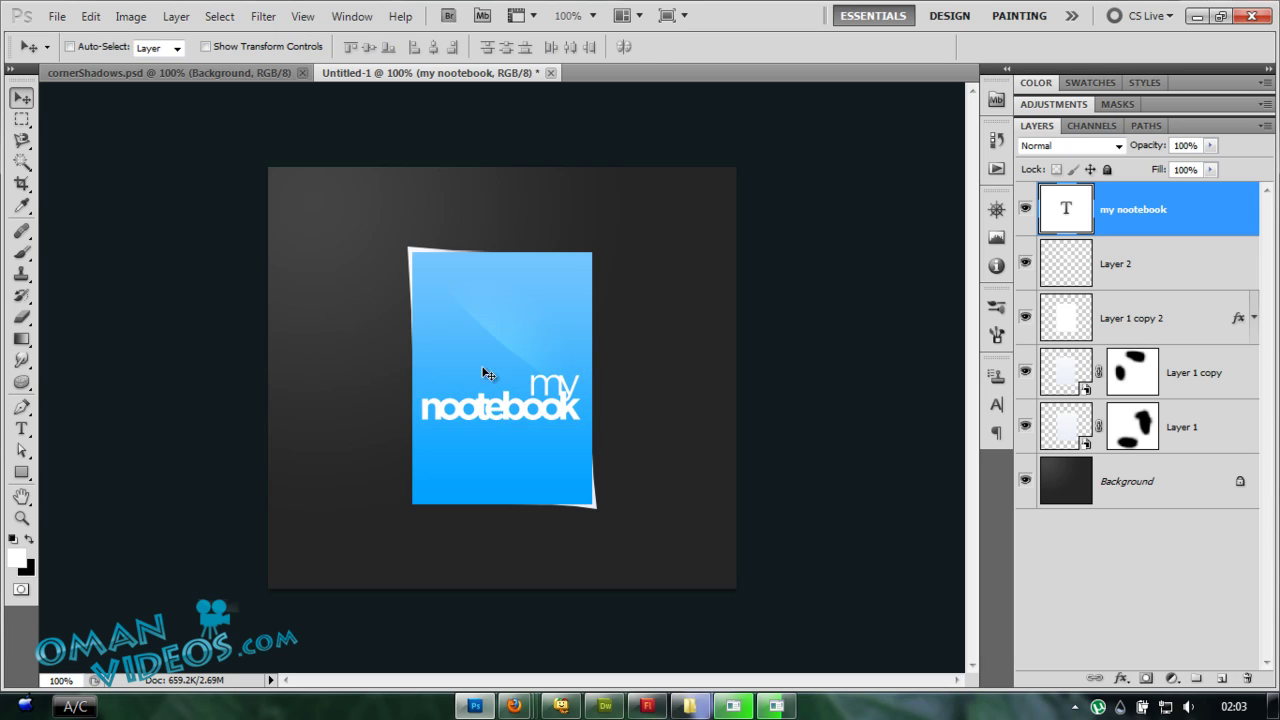
pyautogui.press('t')
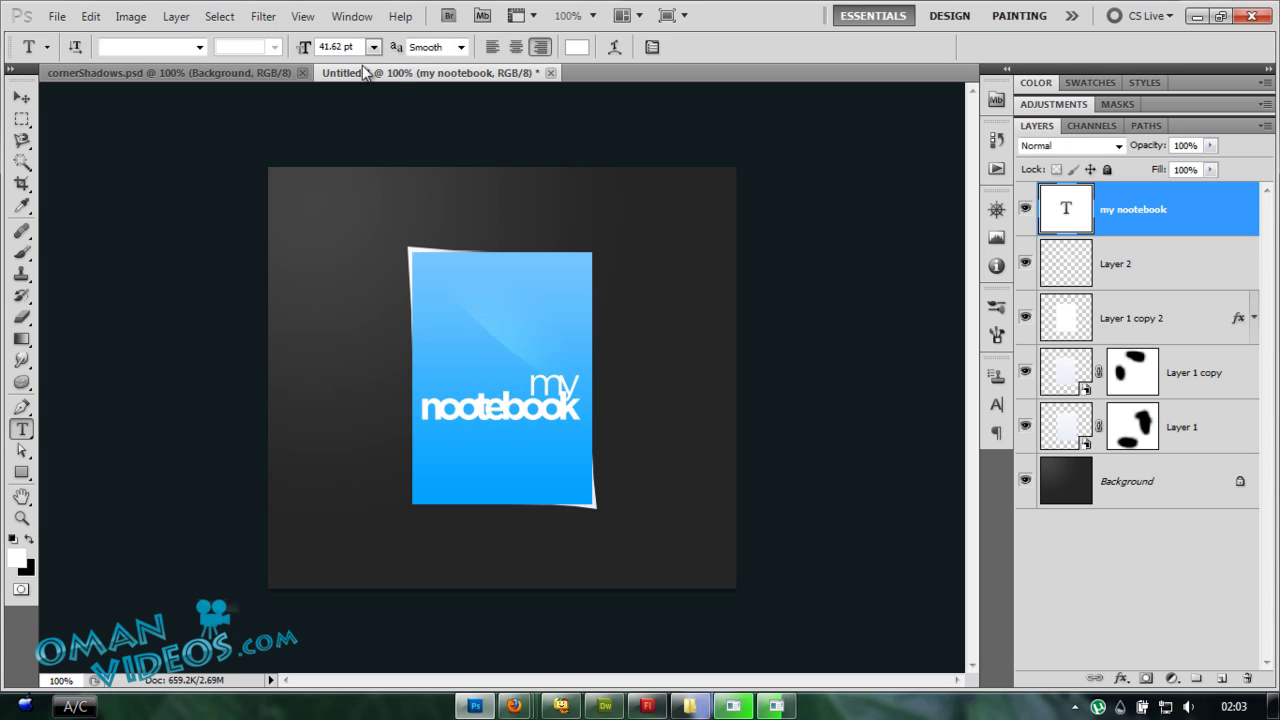
pyautogui.click(460, 412)
pyautogui.press('Delete')
pyautogui.click(21, 97)
# Step: Apply a bold font to the whole 'my notebook' title
pyautogui.press('t')
pyautogui.click(522, 405)
pyautogui.hotkey('ctrl', 'a')
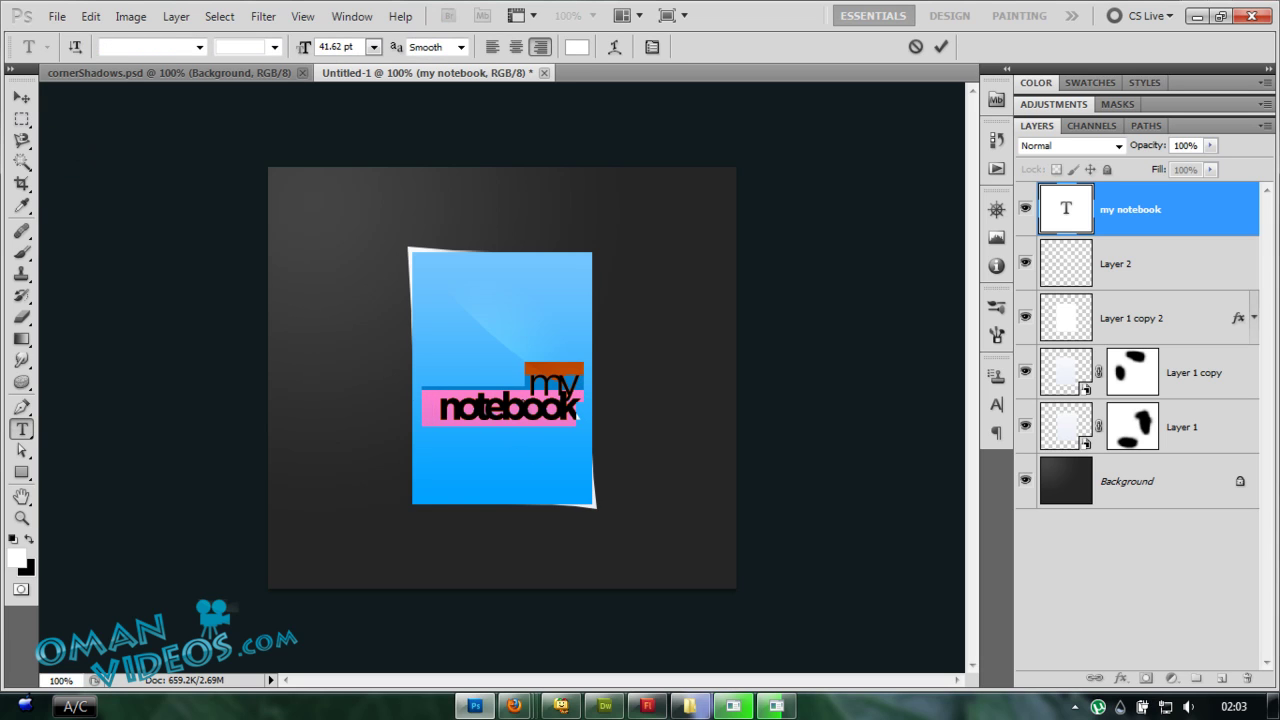
pyautogui.click(21, 97)
# Step: Scale the title to about 78% and move it down near the cover's bottom edge
pyautogui.hotkey('ctrl', 't')
pyautogui.moveTo(597, 346); pyautogui.dragTo(587, 357)
pyautogui.press('Escape')
pyautogui.hotkey('ctrl', 'r')
pyautogui.hotkey('ctrl', 't')
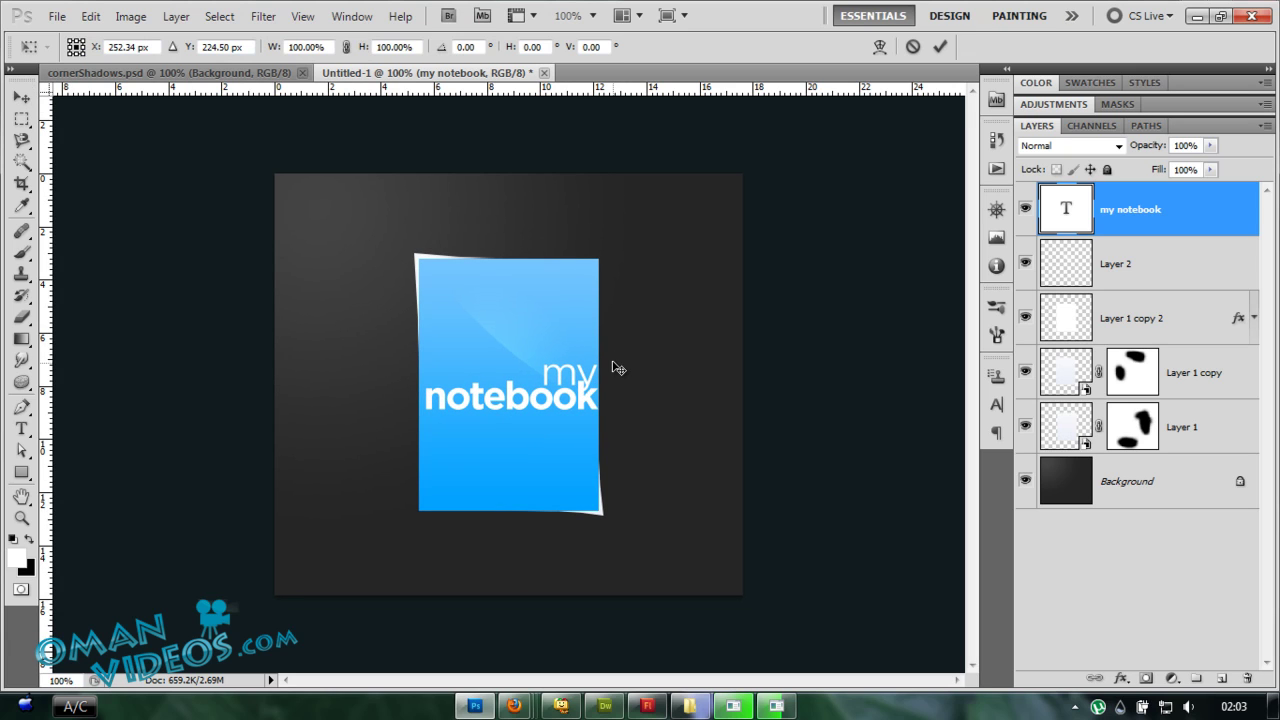
pyautogui.moveTo(598, 350); pyautogui.dragTo(583, 360)
pyautogui.press('Return')
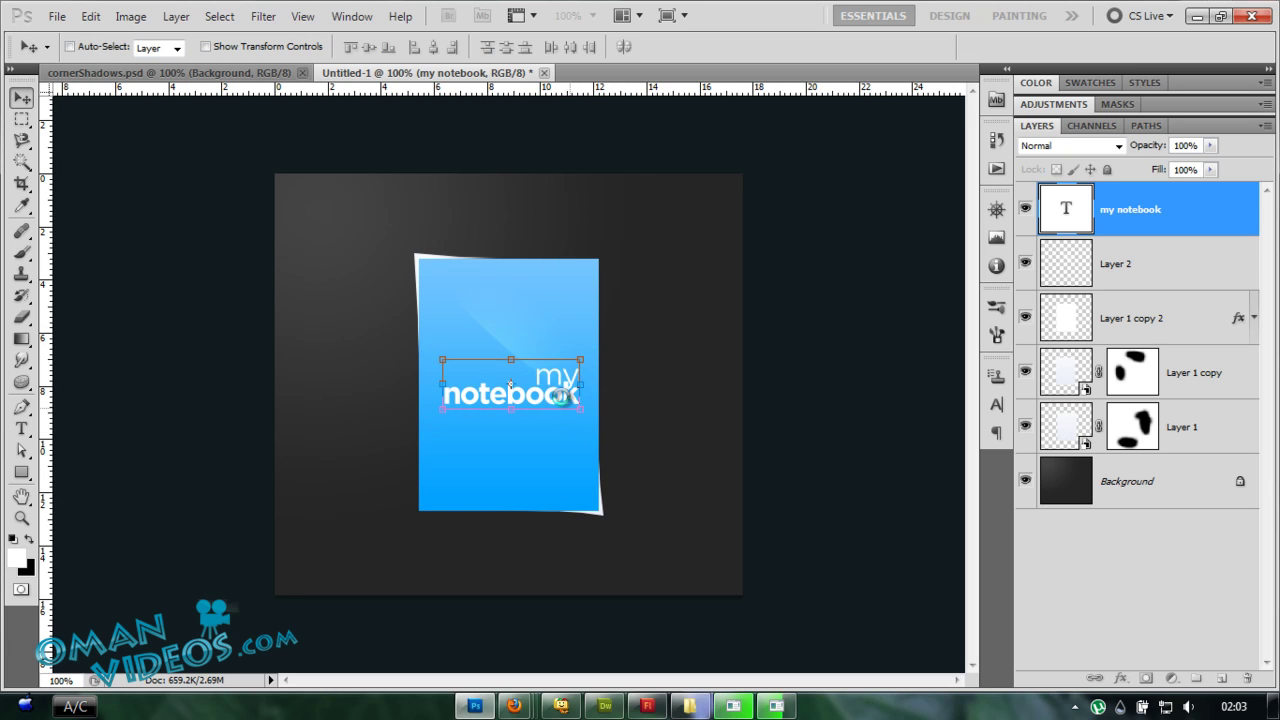
pyautogui.moveTo(562, 412); pyautogui.dragTo(563, 468)
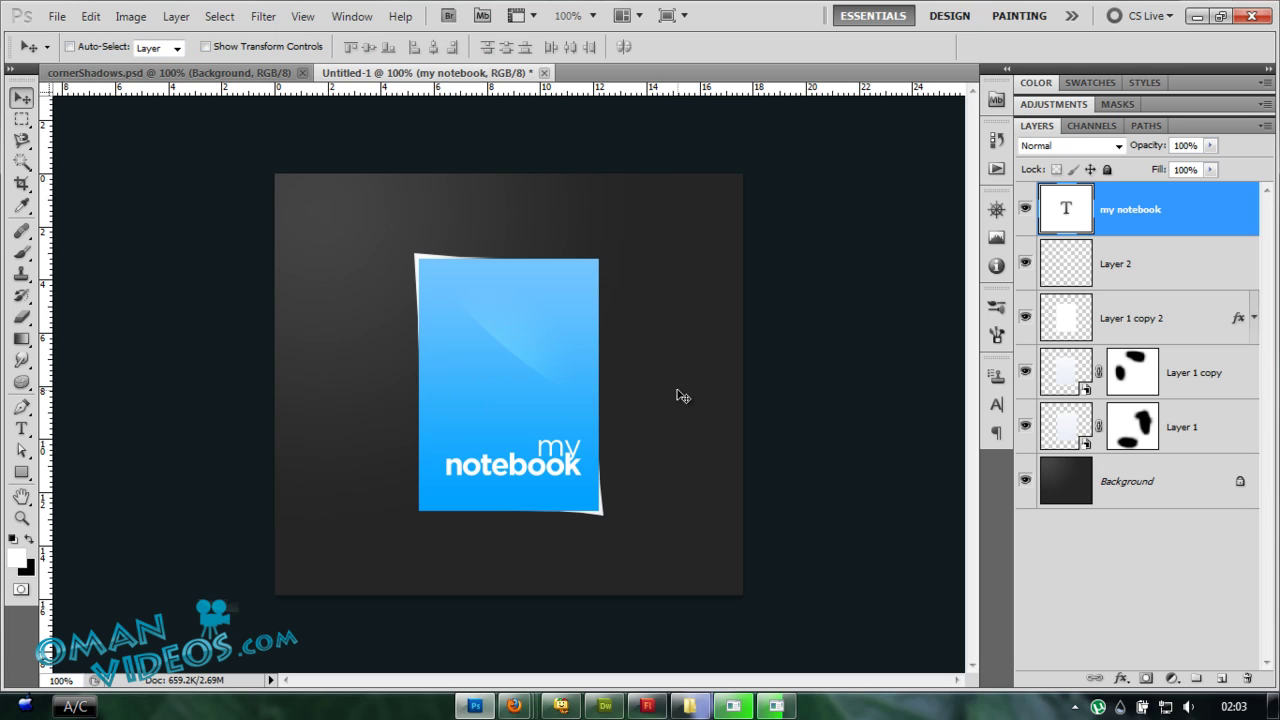
# Step: Duplicate the title layer as 'my notebook ref', discarding an earlier stray copy
pyautogui.hotkey('ctrl', 'j')
pyautogui.hotkey('ctrl', 't')
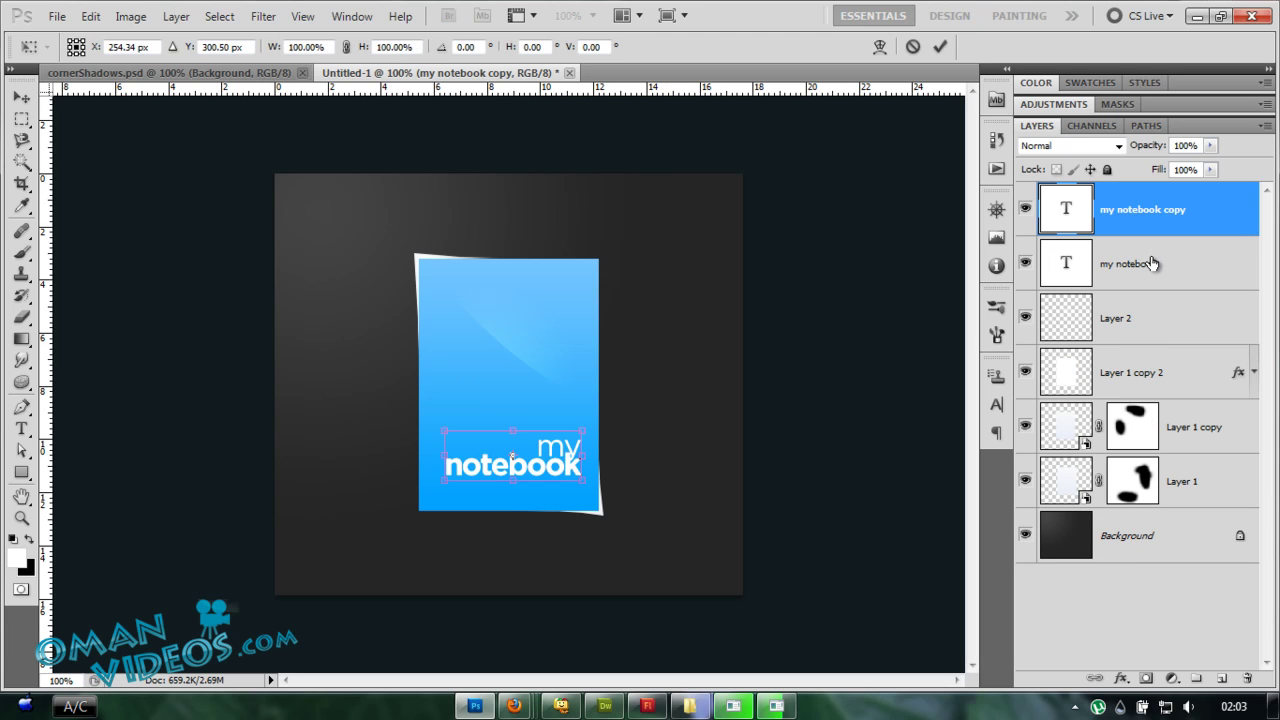
pyautogui.press('Escape')
pyautogui.press('Delete')
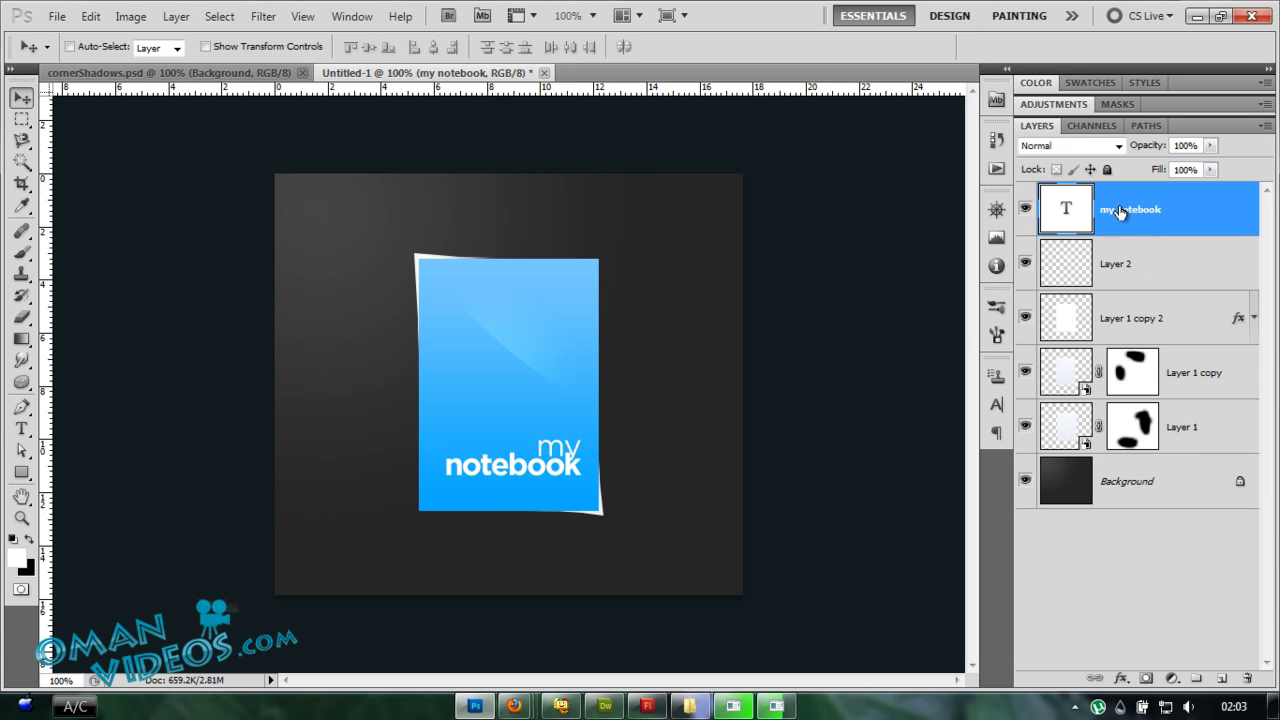
pyautogui.rightClick(1178, 208)
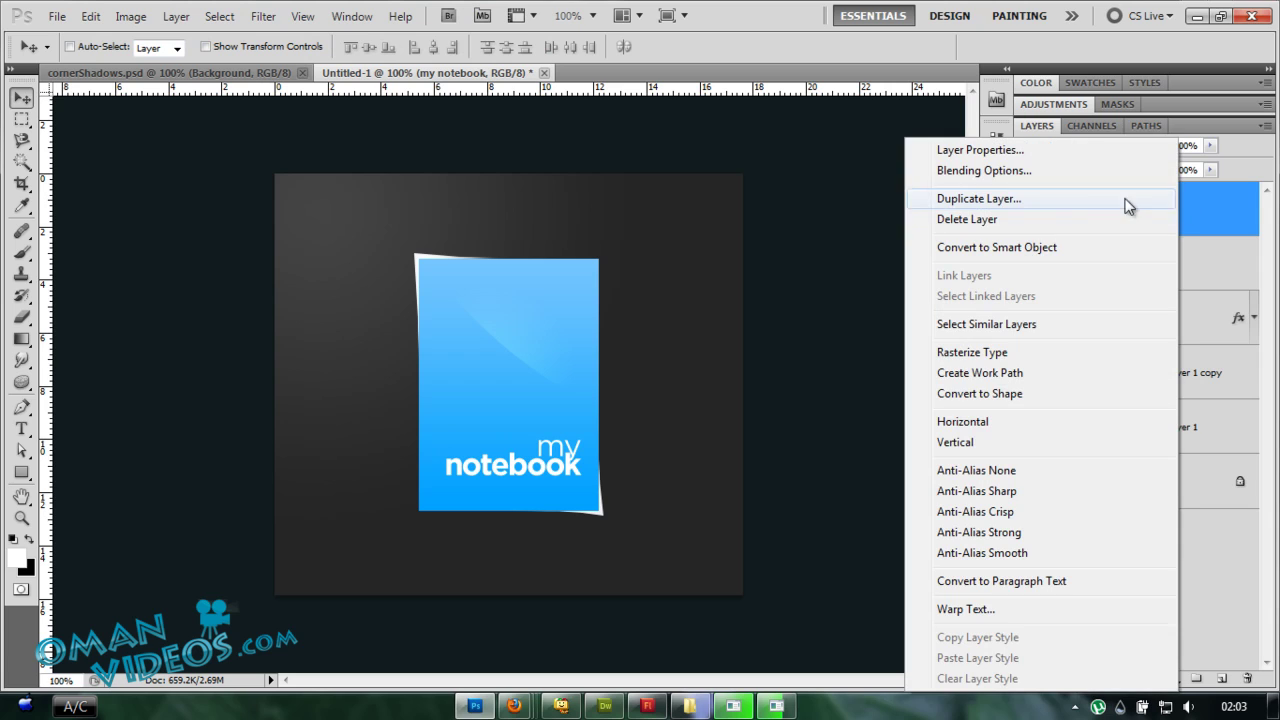
pyautogui.click(980, 199)
pyautogui.doubleClick(593, 235)
pyautogui.press('BackSpace')
pyautogui.write('ref')
pyautogui.press('Return')
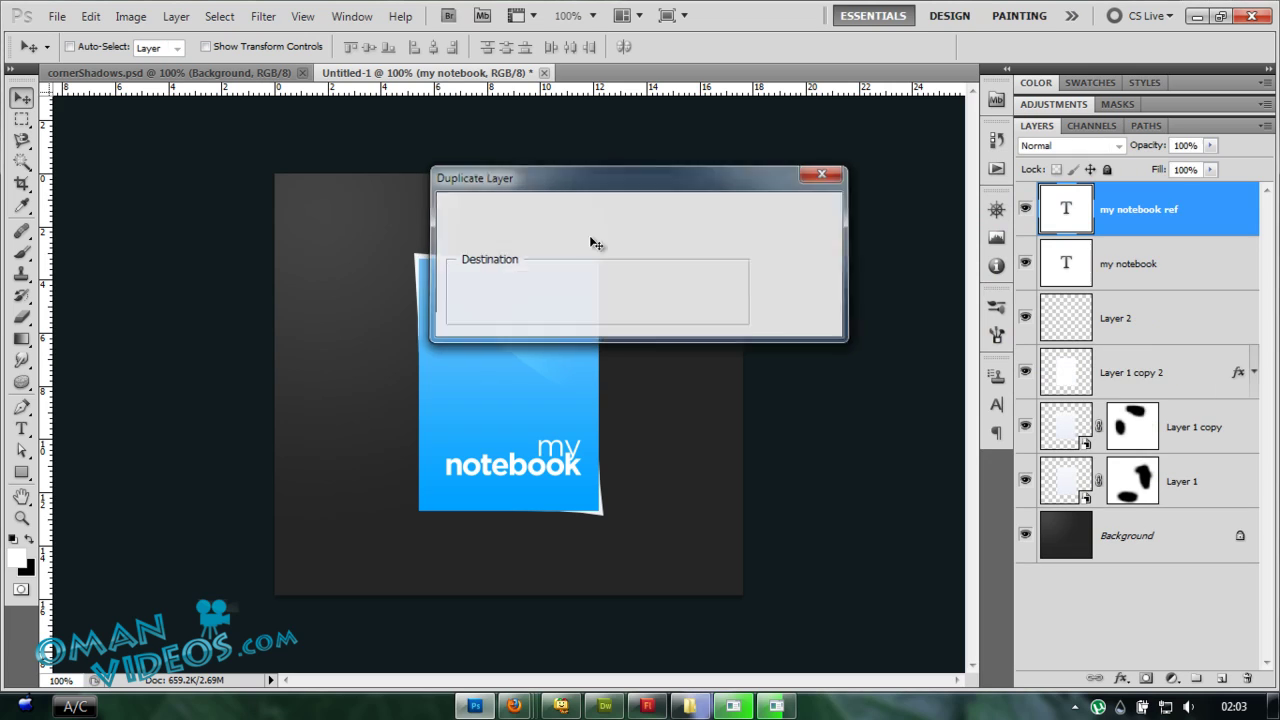
# Step: Flip the 'my notebook ref' copy vertically and nudge it down beneath the original
pyautogui.hotkey('ctrl', 't')
pyautogui.rightClick(548, 459)
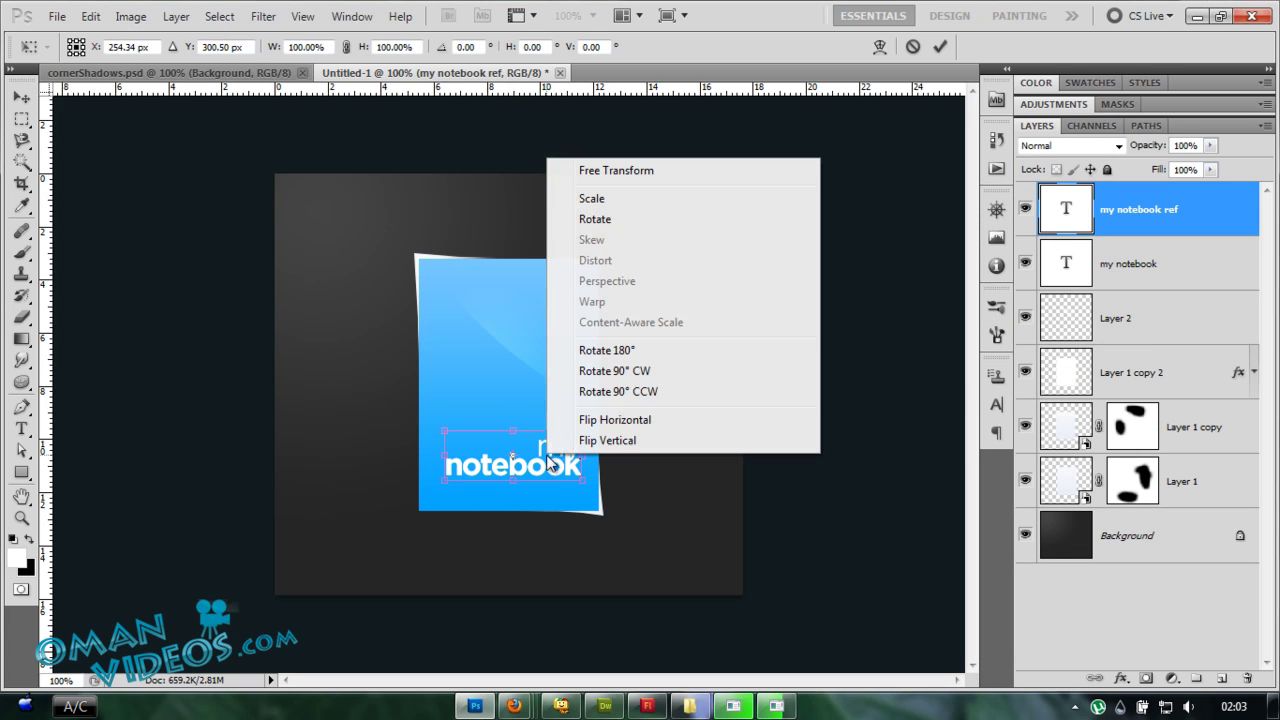
pyautogui.click(635, 441)
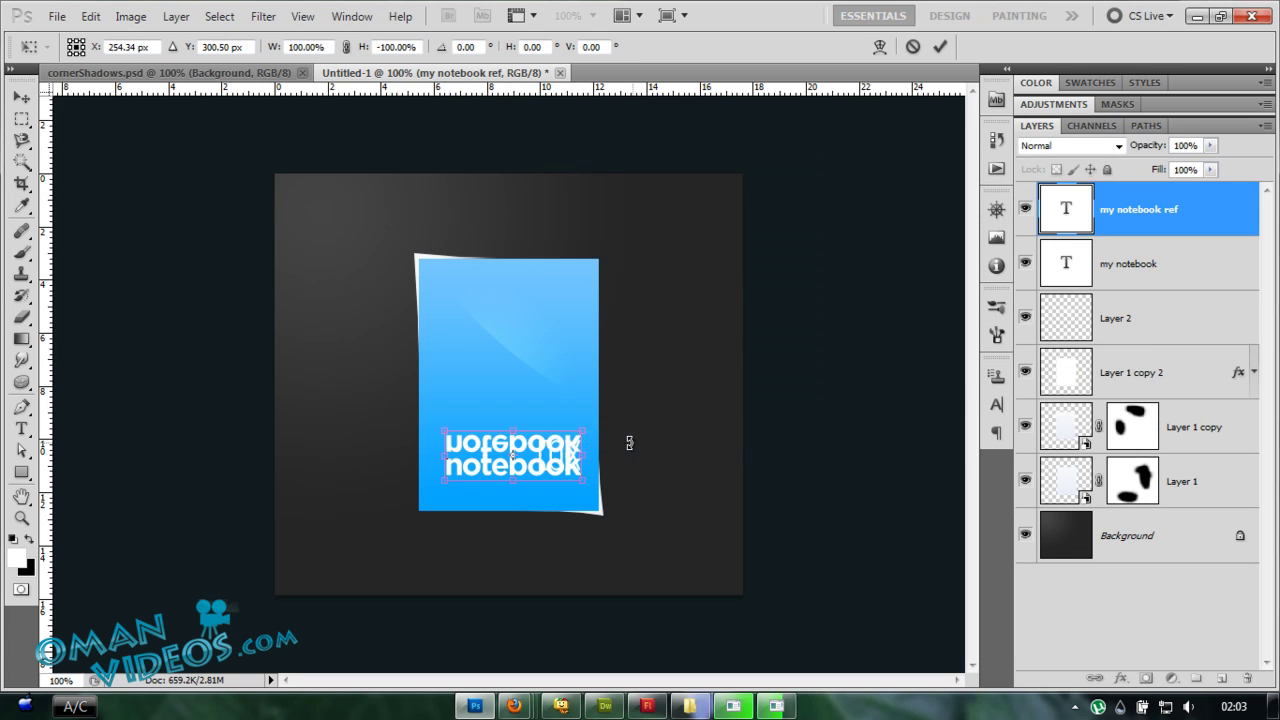
pyautogui.press('Return')
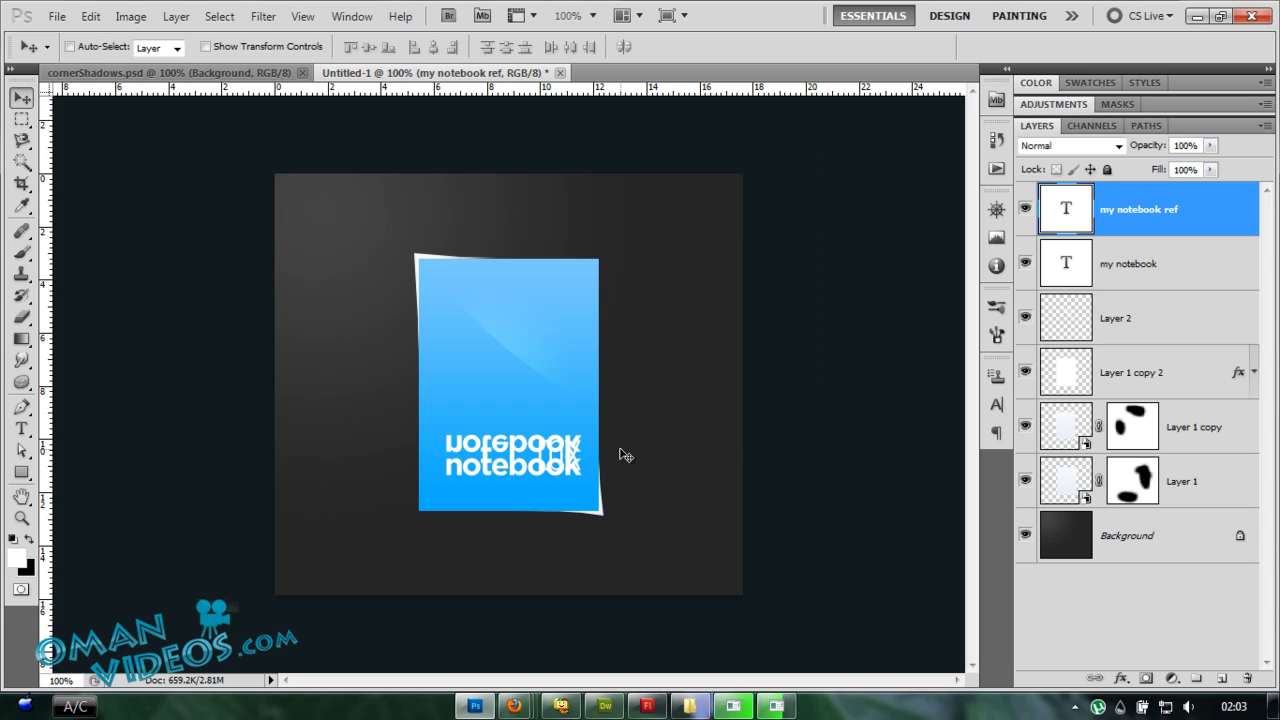
pyautogui.hotkey('shift', 'Down')
pyautogui.hotkey('shift', 'Down')
pyautogui.hotkey('shift', 'Down')
pyautogui.hotkey('shift', 'Down')
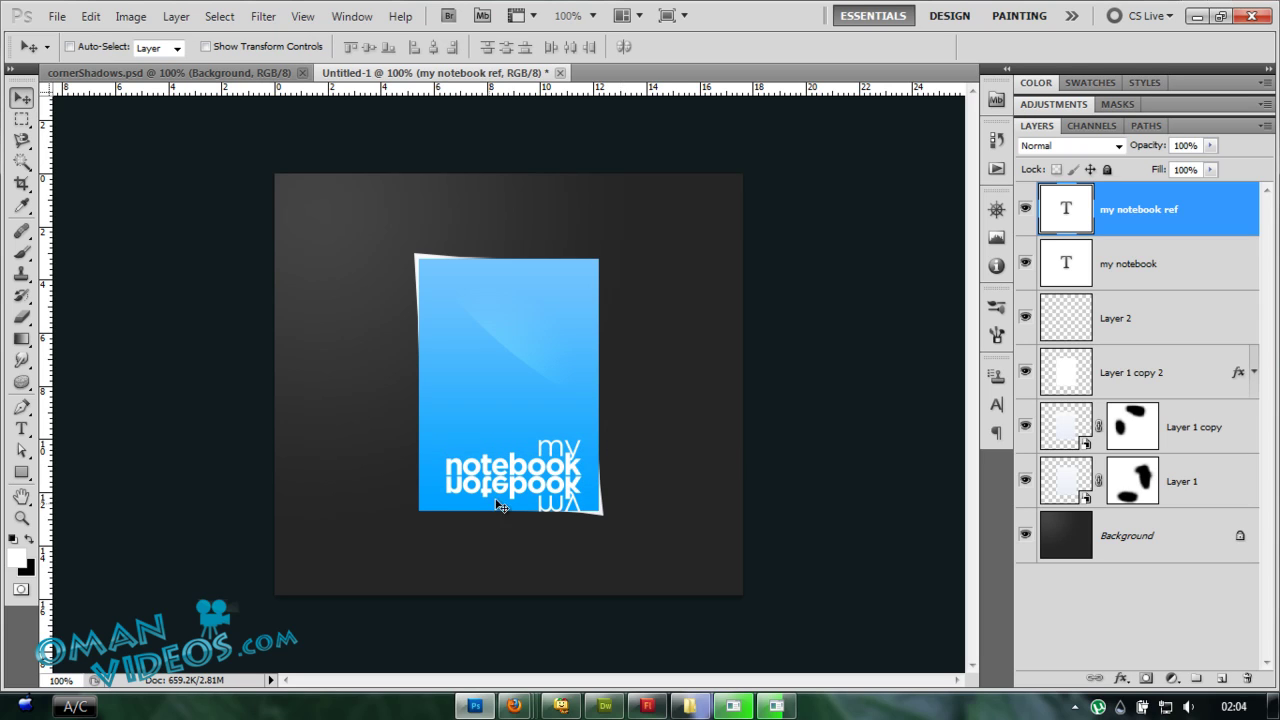
# Step: Zoom to 200% and fade the reflection with an inverted black-to-white linear gradient mask
pyautogui.hotkey('ctrl', 'space')
pyautogui.click(540, 470)
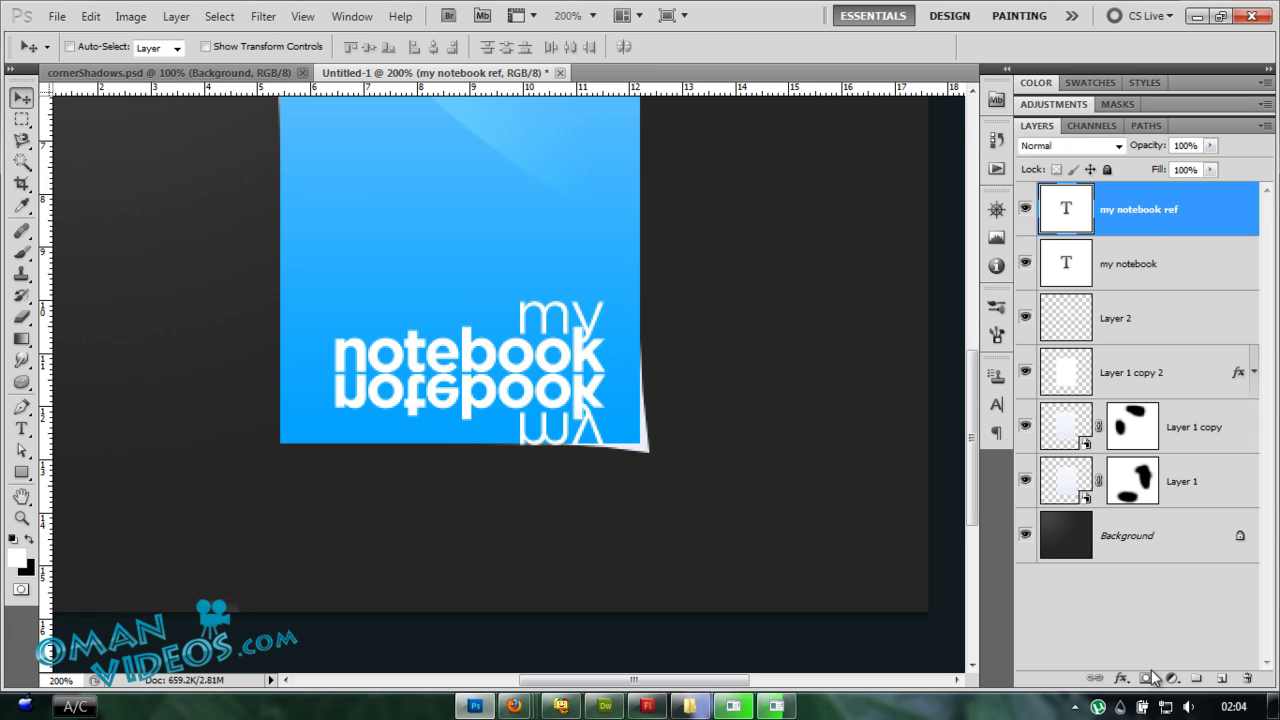
pyautogui.click(1147, 678)
pyautogui.press('x')
pyautogui.click(22, 340)
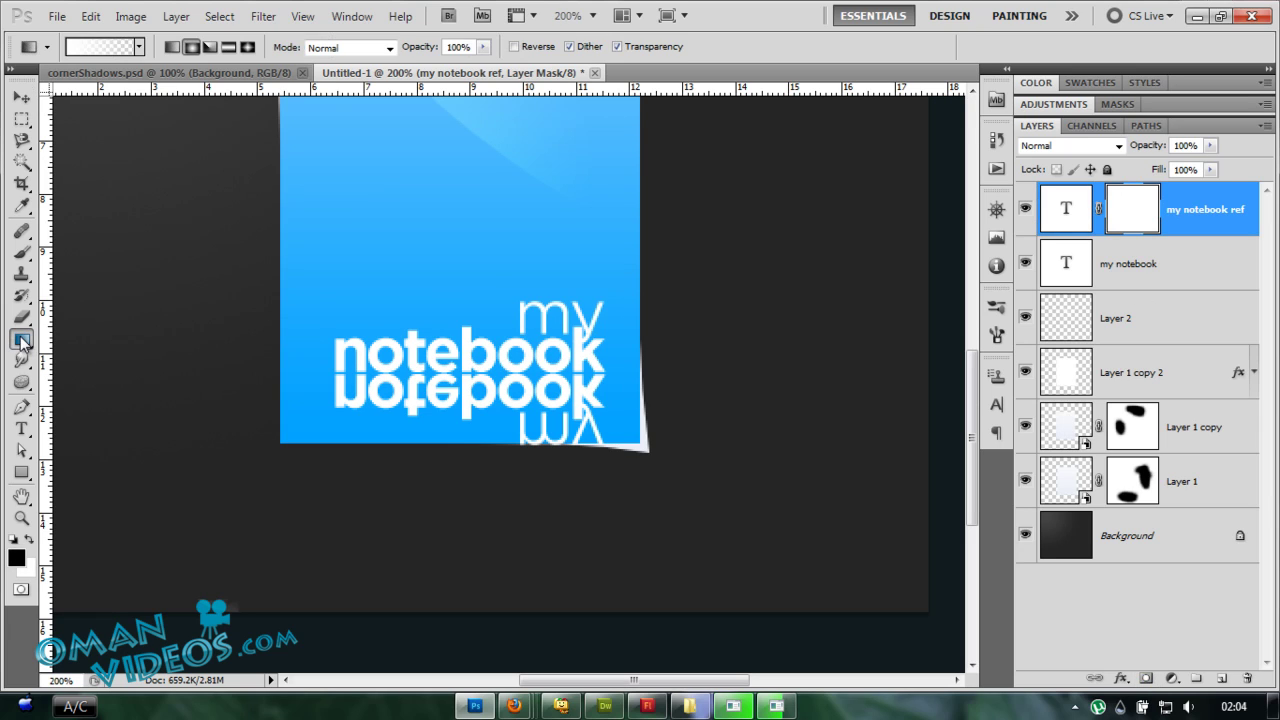
pyautogui.rightClick(493, 289)
pyautogui.click(512, 316)
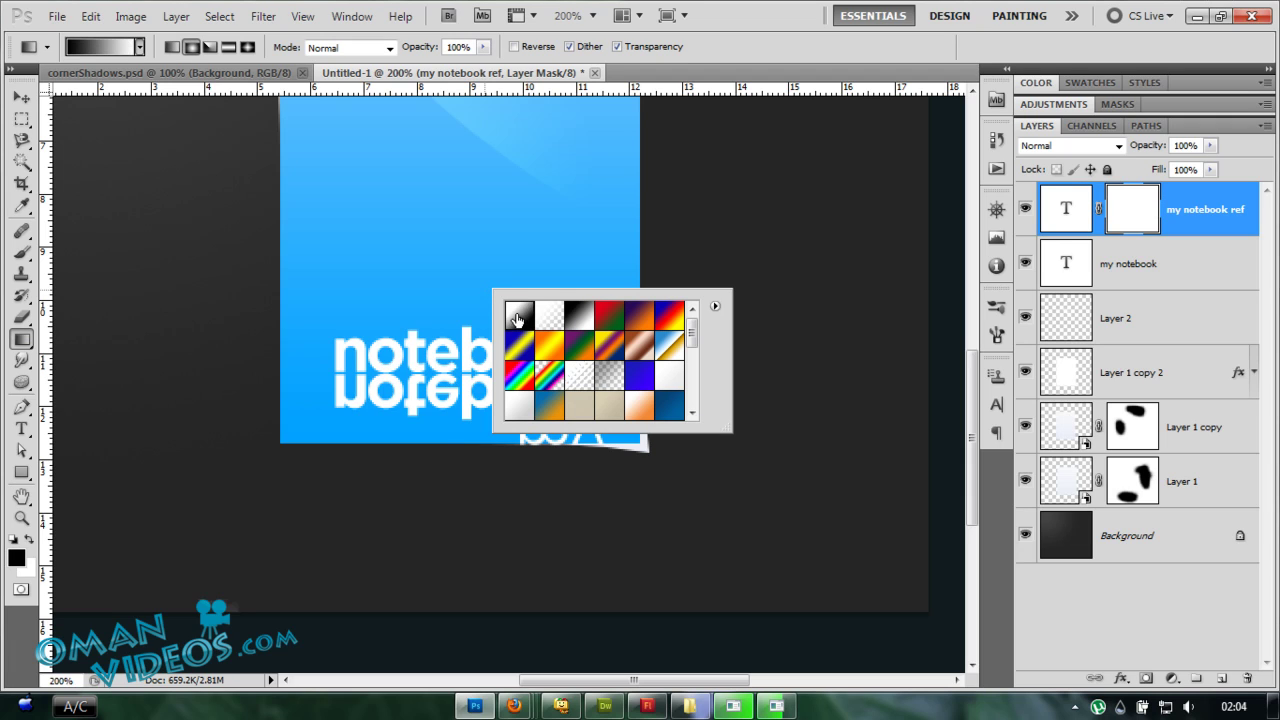
pyautogui.click(171, 48)
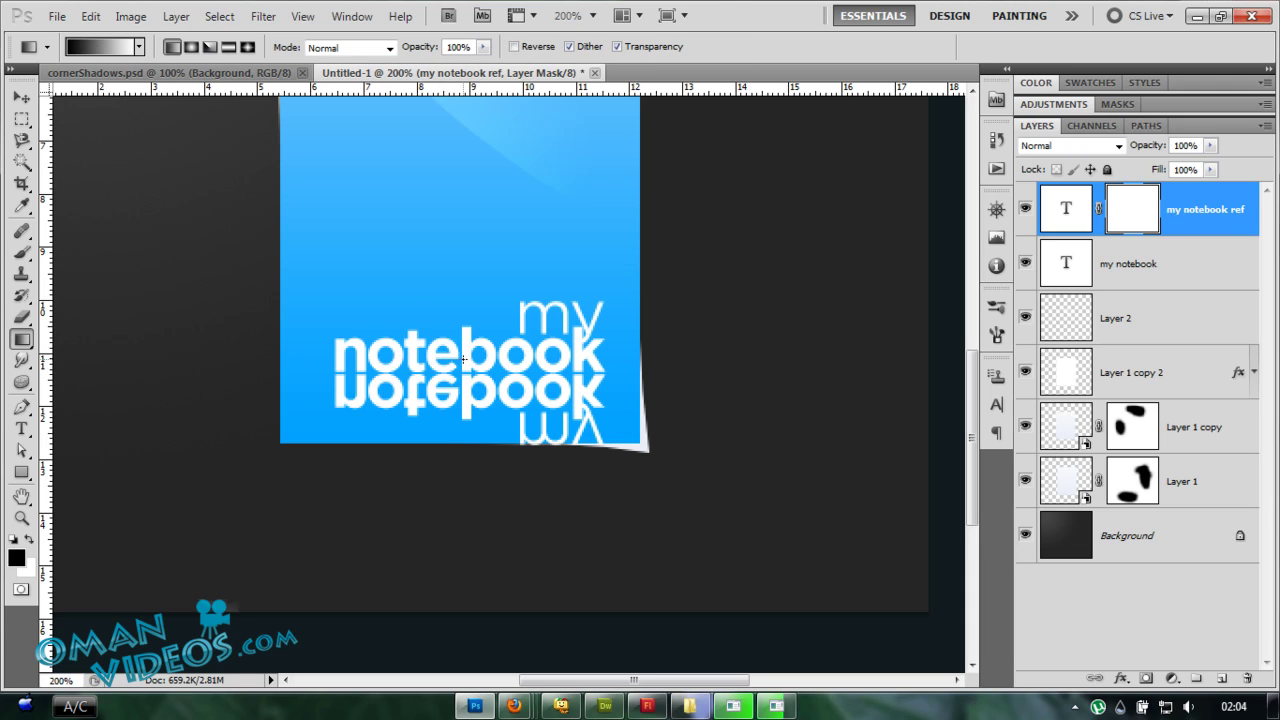
pyautogui.moveTo(464, 372); pyautogui.dragTo(464, 414)
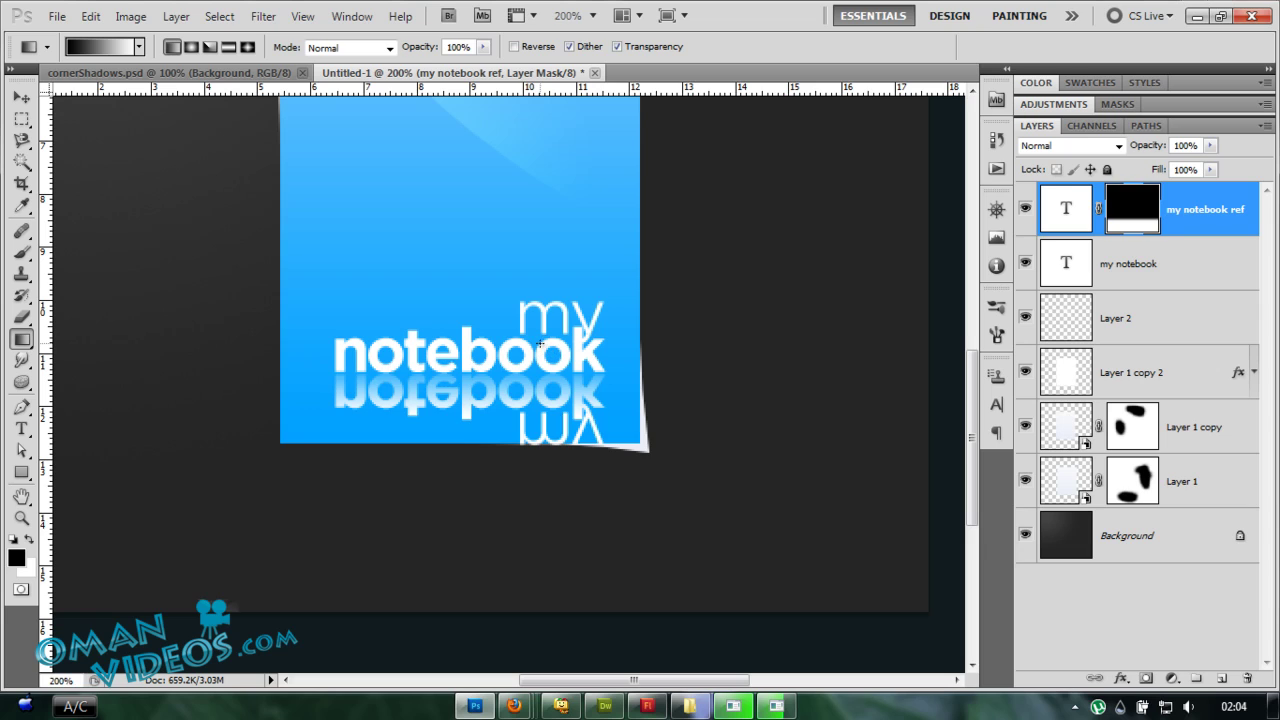
pyautogui.hotkey('ctrl', 'i')
# Step: Lower the reflection layer's opacity
pyautogui.press('v')
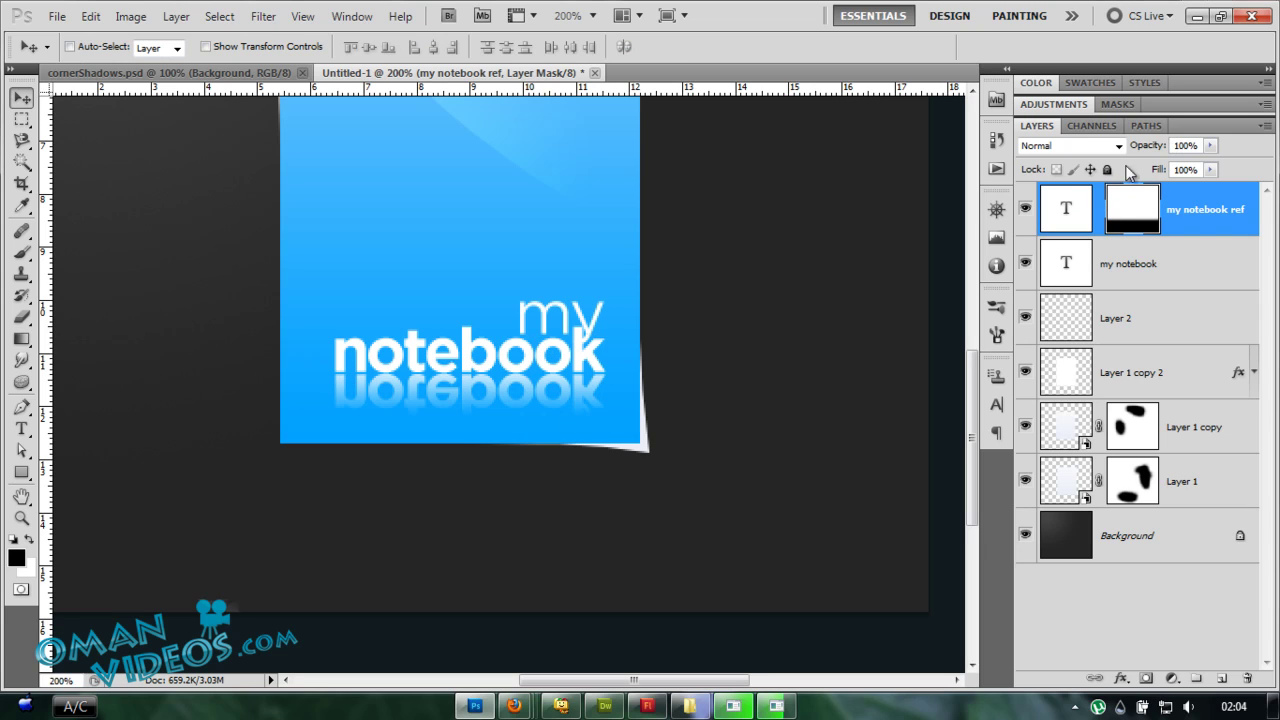
pyautogui.click(1072, 214)
pyautogui.moveTo(1148, 146)
pyautogui.mouseDown()
pyautogui.moveTo(1100, 158)
pyautogui.moveTo(1168, 150)
pyautogui.mouseUp()
# Step: Zoom out to view the whole finished cover and select Layer 1 copy
pyautogui.hotkey('ctrl', '-')
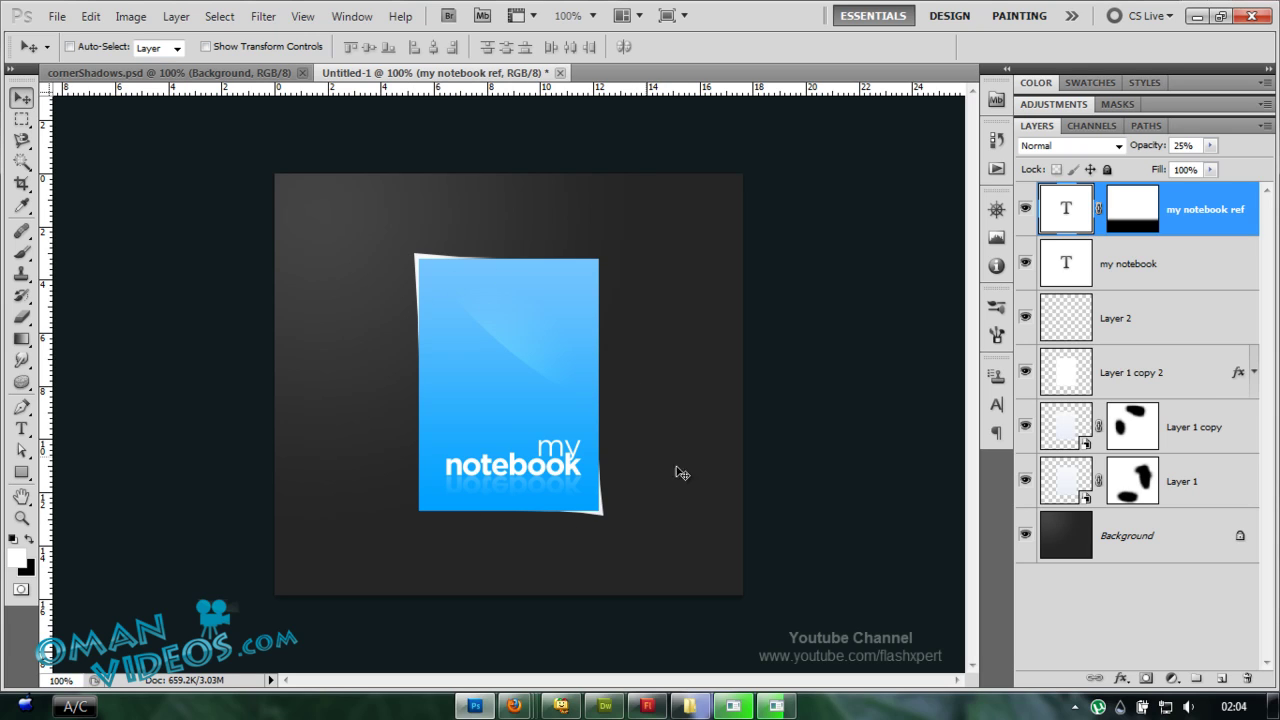
pyautogui.click(1195, 432)
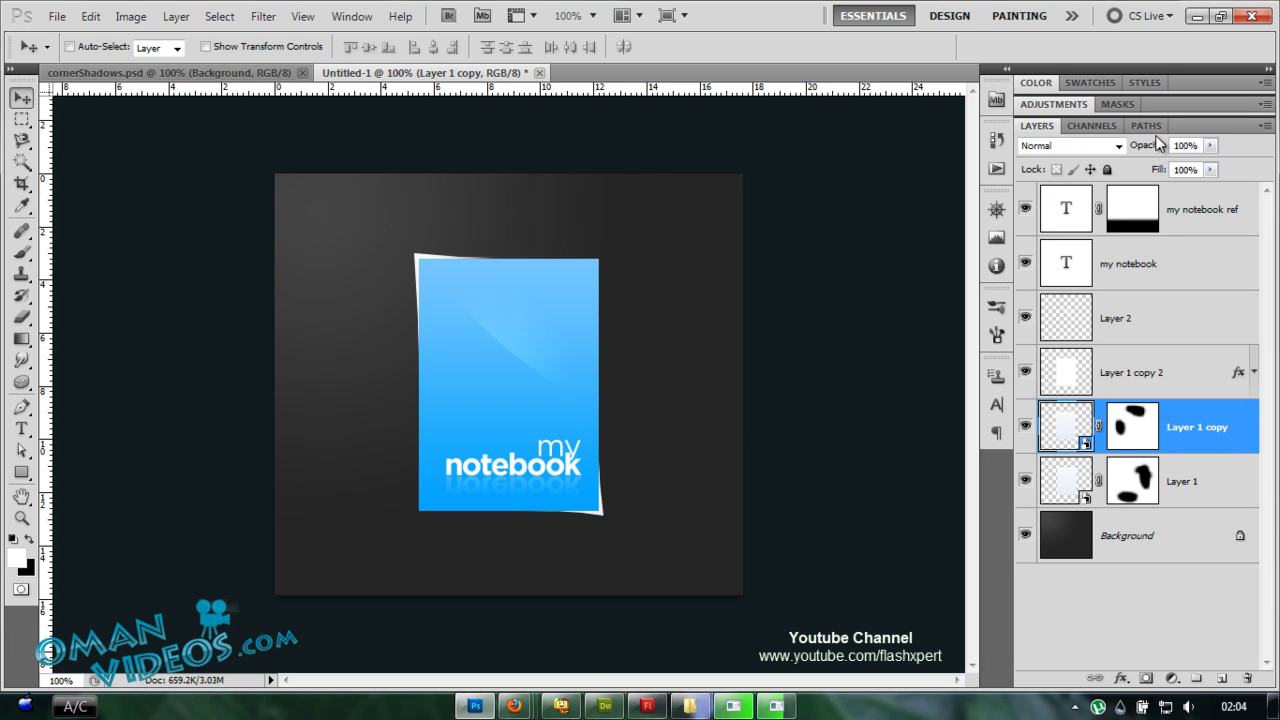